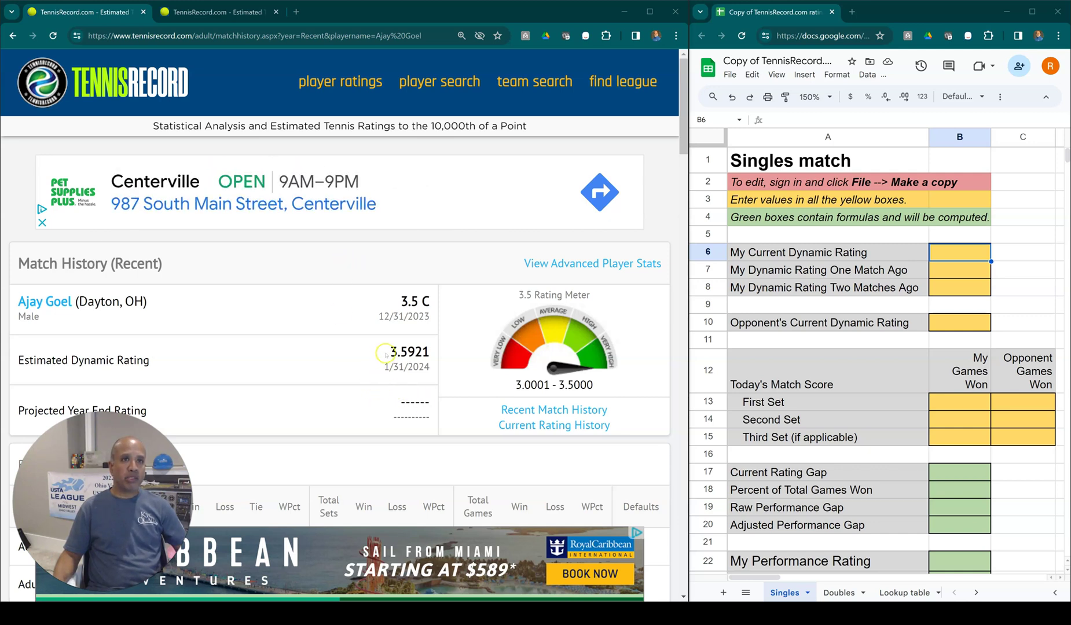
Review the player's estimated dynamic rating and the list of recent matches on TennisRecord
left_click_drag(389, 351, 432, 349)
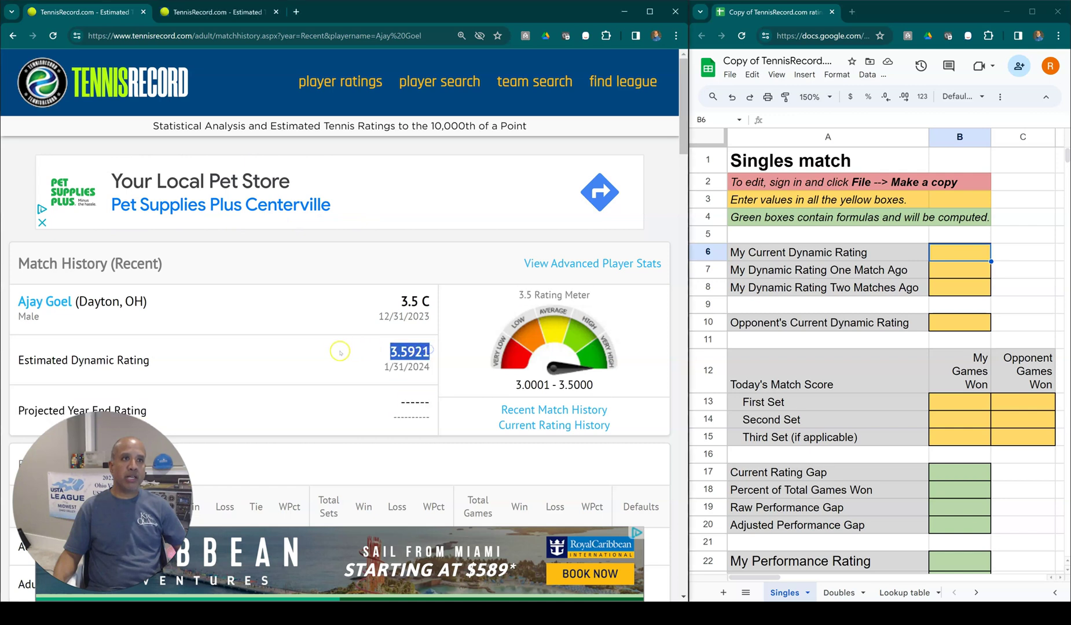
left_click(360, 349)
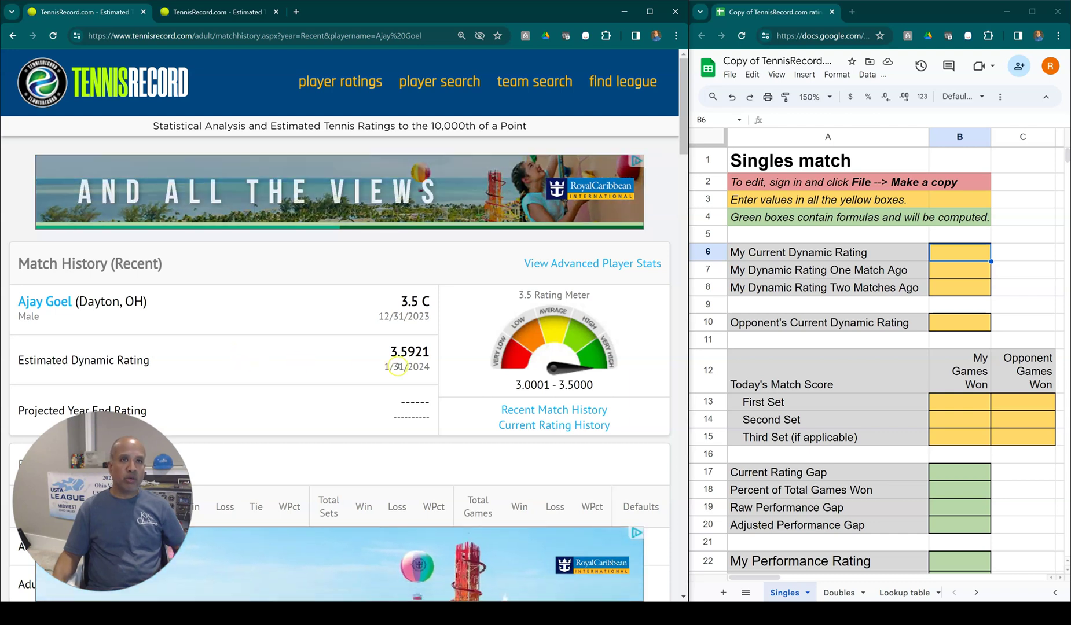
mouse_move(391, 350)
left_mouse_down()
mouse_move(432, 351)
mouse_move(411, 351)
left_mouse_up()
left_click(274, 358)
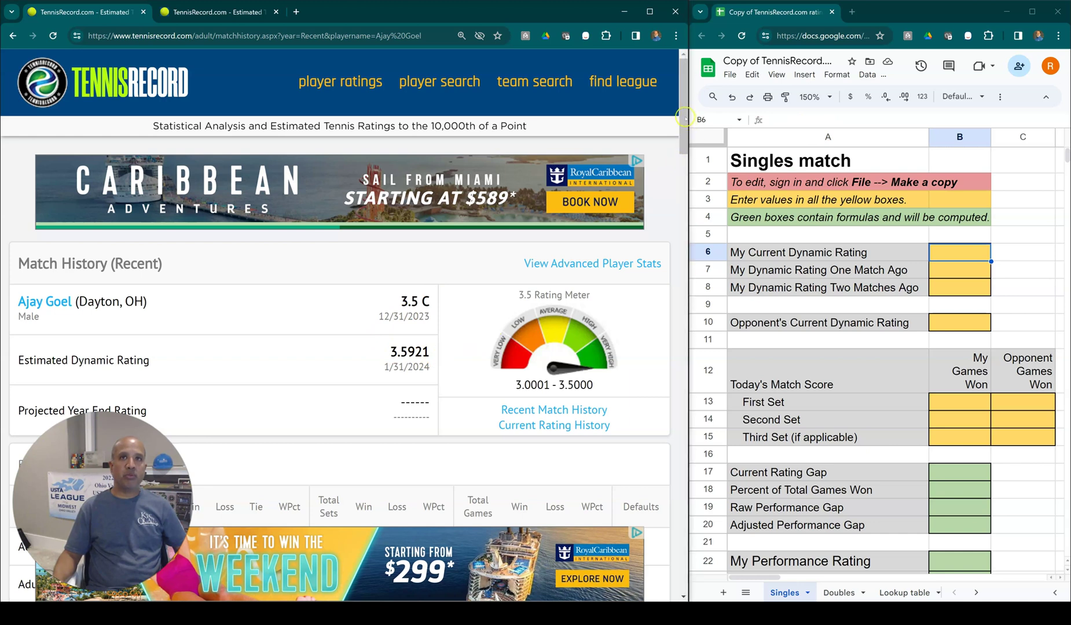
left_click_drag(683, 116, 682, 249)
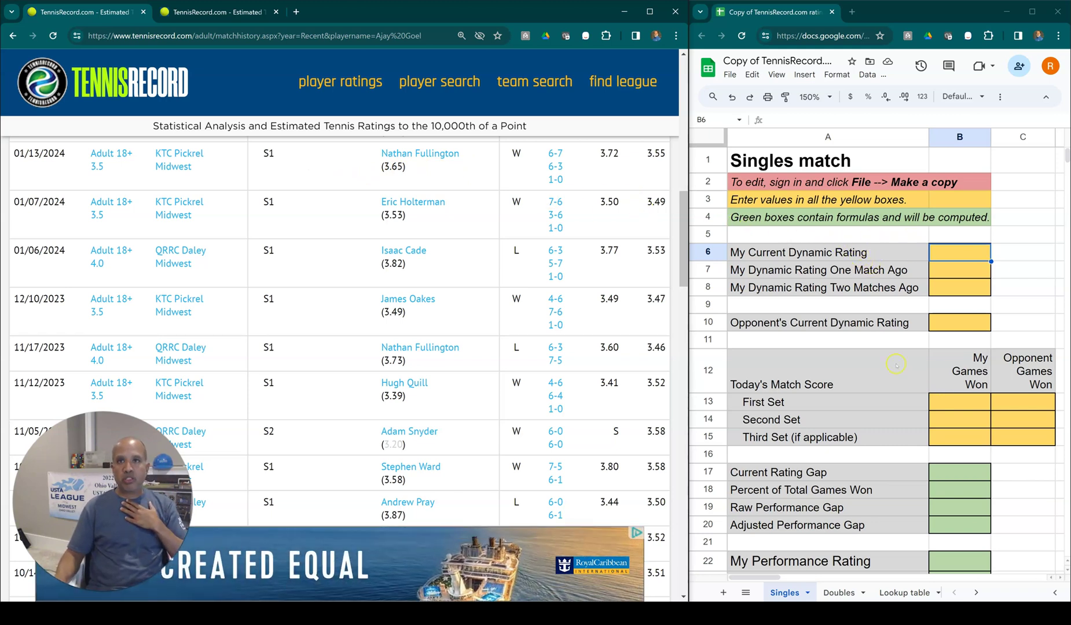
left_click(873, 342)
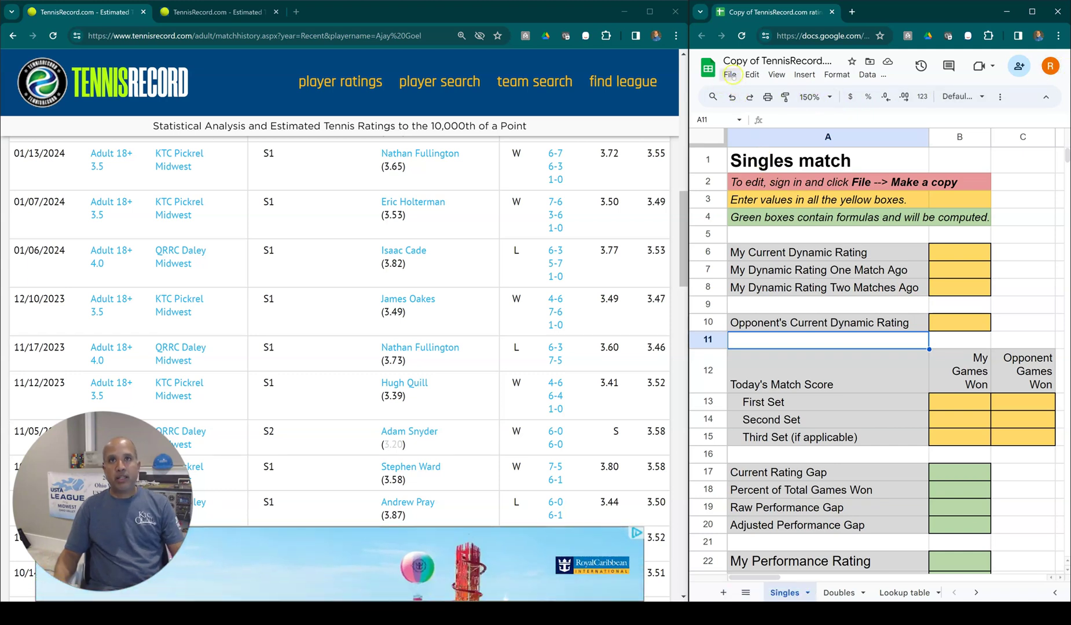
left_click(731, 75)
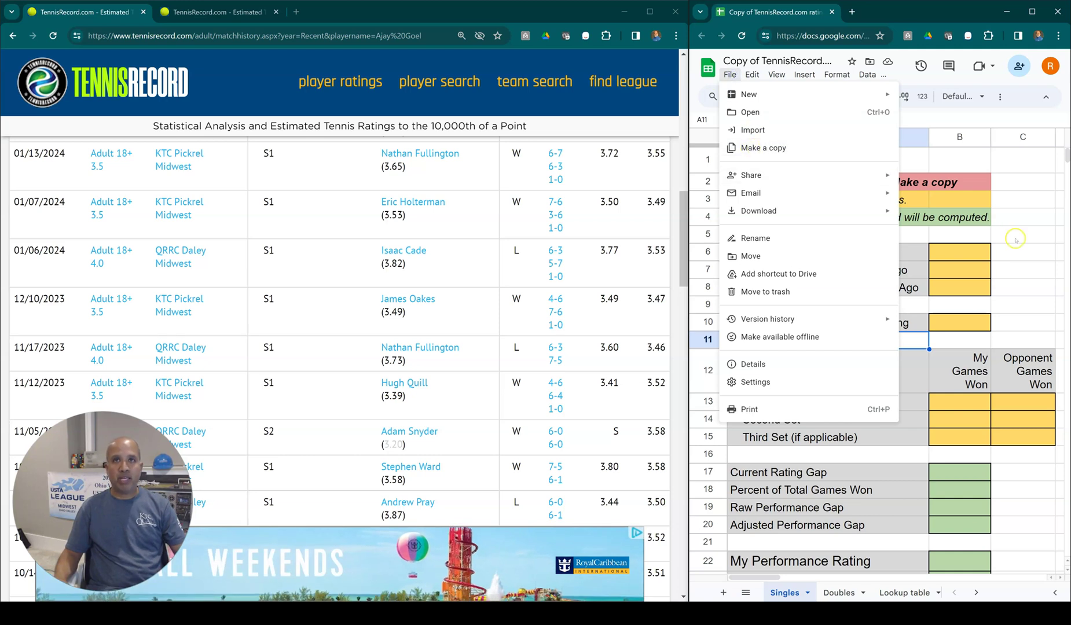
left_click(959, 322)
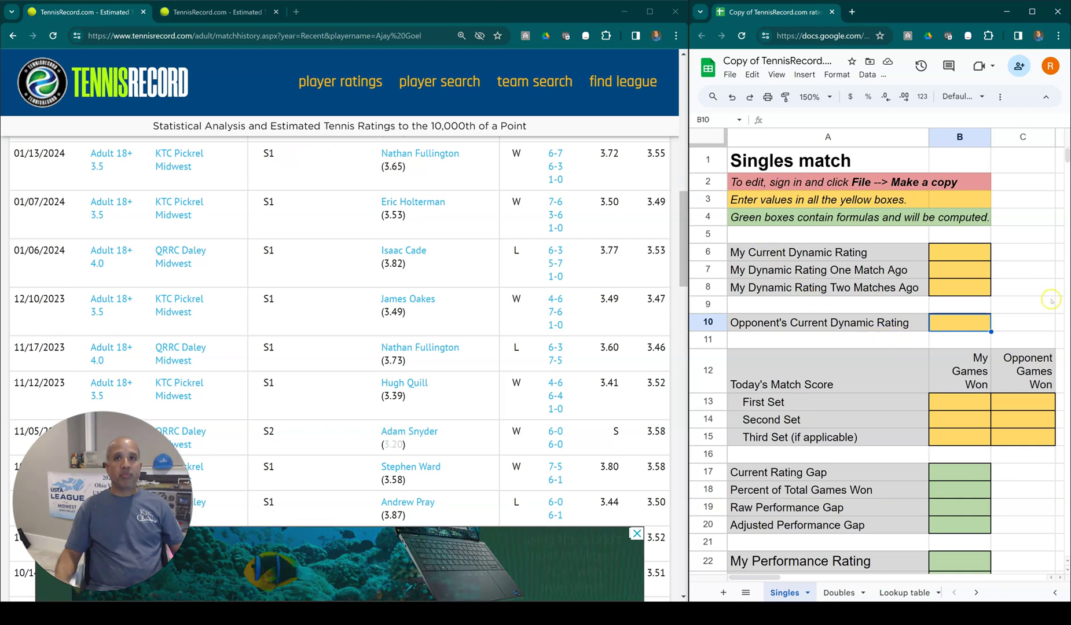
left_click(952, 251)
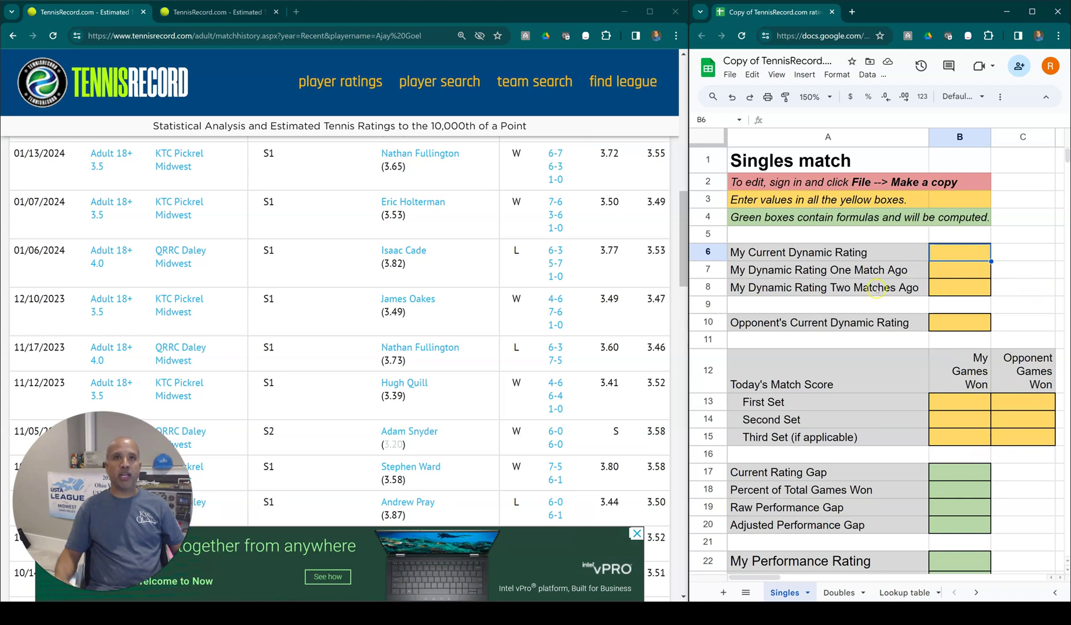
left_click(947, 290)
Enter 3.49, the rating from the 01/07/2024 match, as My Current Dynamic Rating on the Singles sheet
left_click(953, 248)
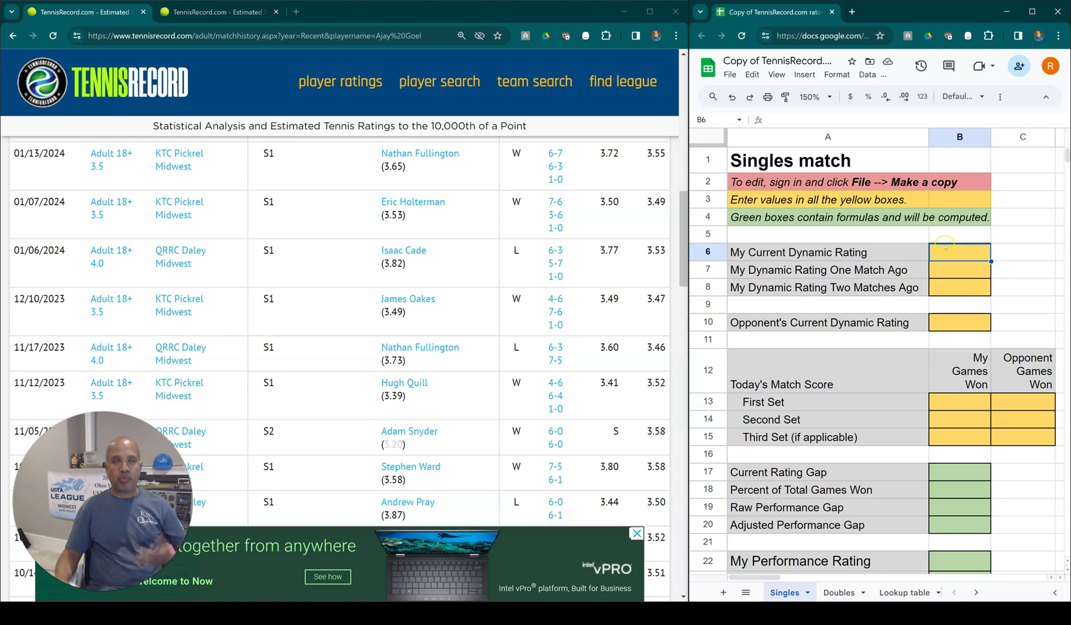
left_click_drag(14, 155, 42, 154)
left_click(46, 156)
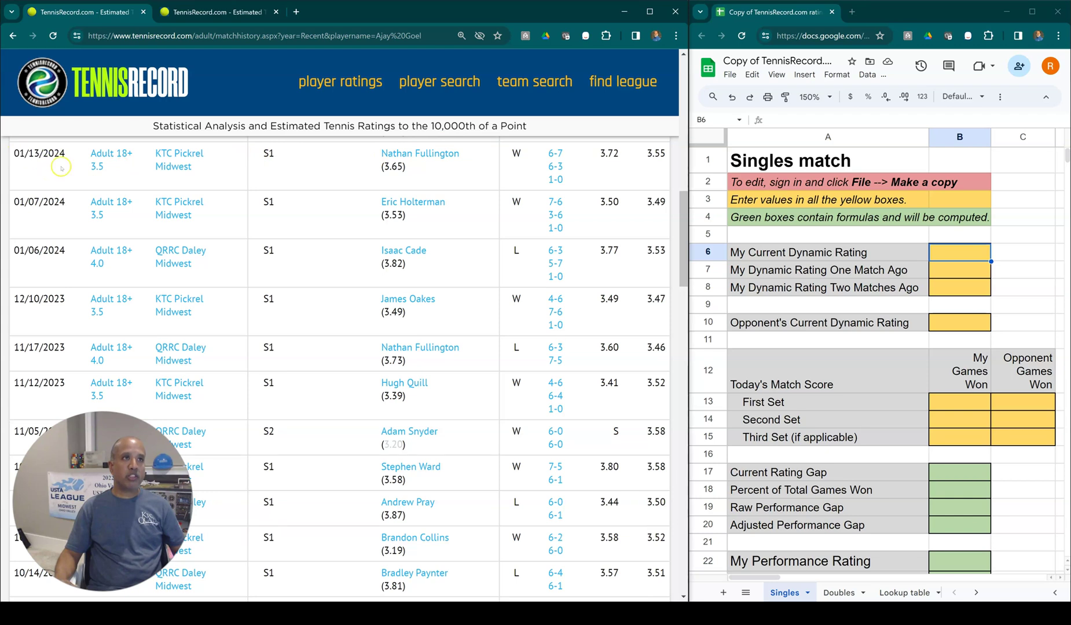
mouse_move(645, 201)
left_mouse_down()
mouse_move(667, 229)
mouse_move(666, 201)
left_mouse_up()
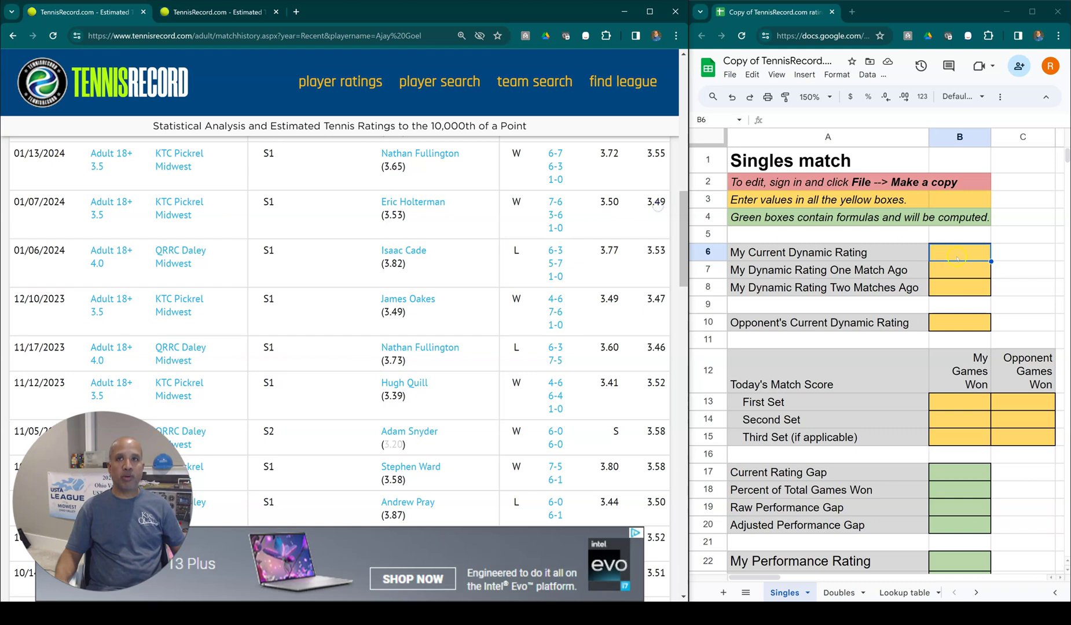
type("3.49")
key("Return")
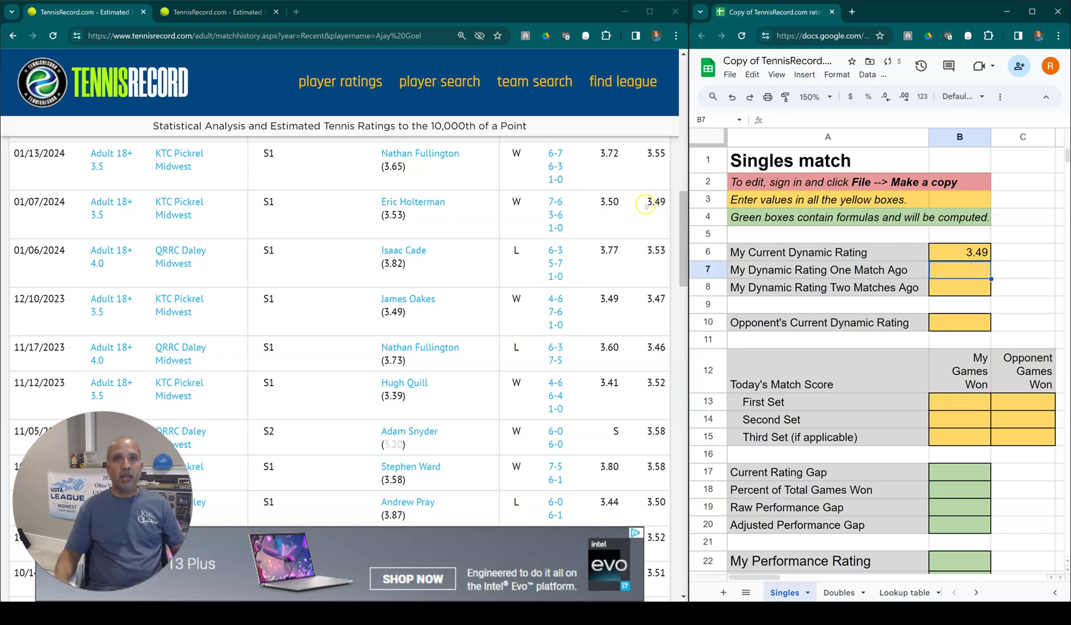
Enter the 01/06/2024 rating, 3.53, as the rating one match ago and the 12/10/2023 rating, 3.47, as two matches ago
left_click_drag(648, 250, 660, 251)
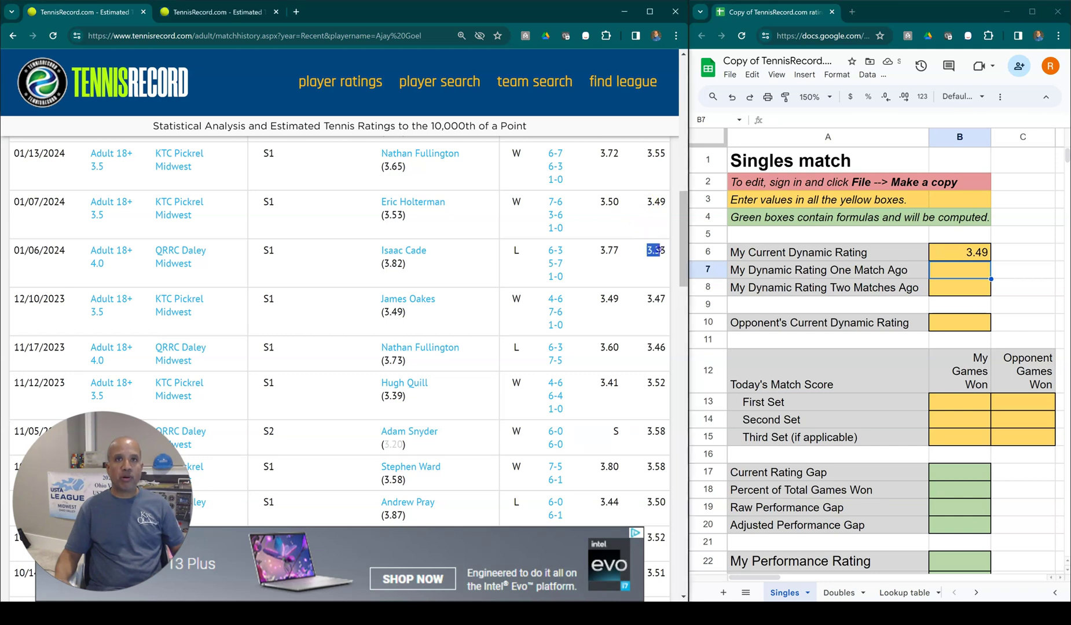
left_click(975, 271)
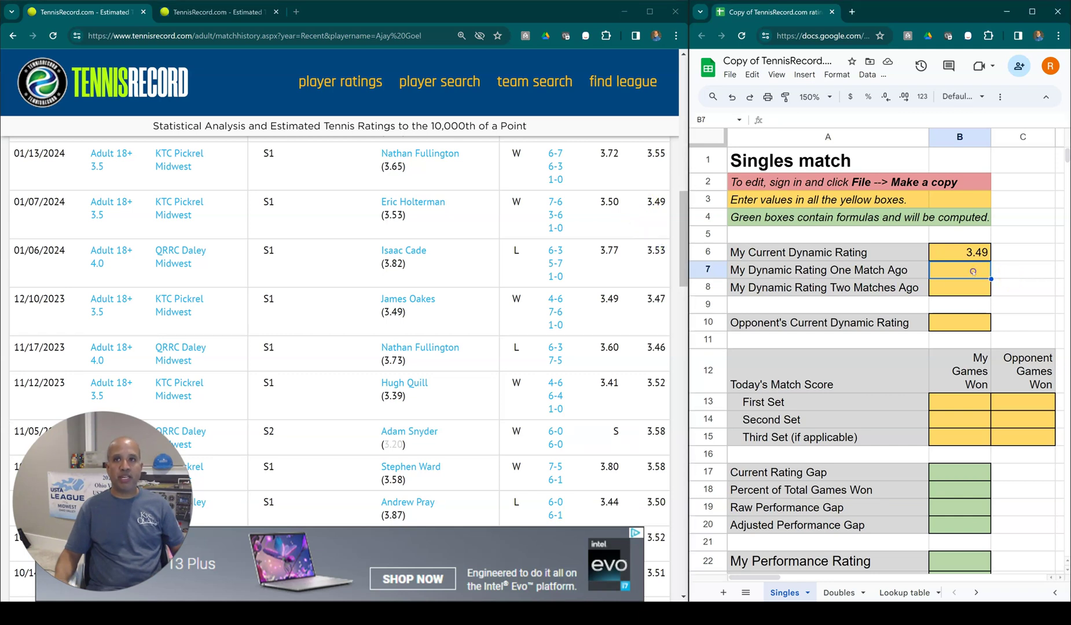
type("3.53")
key("Return")
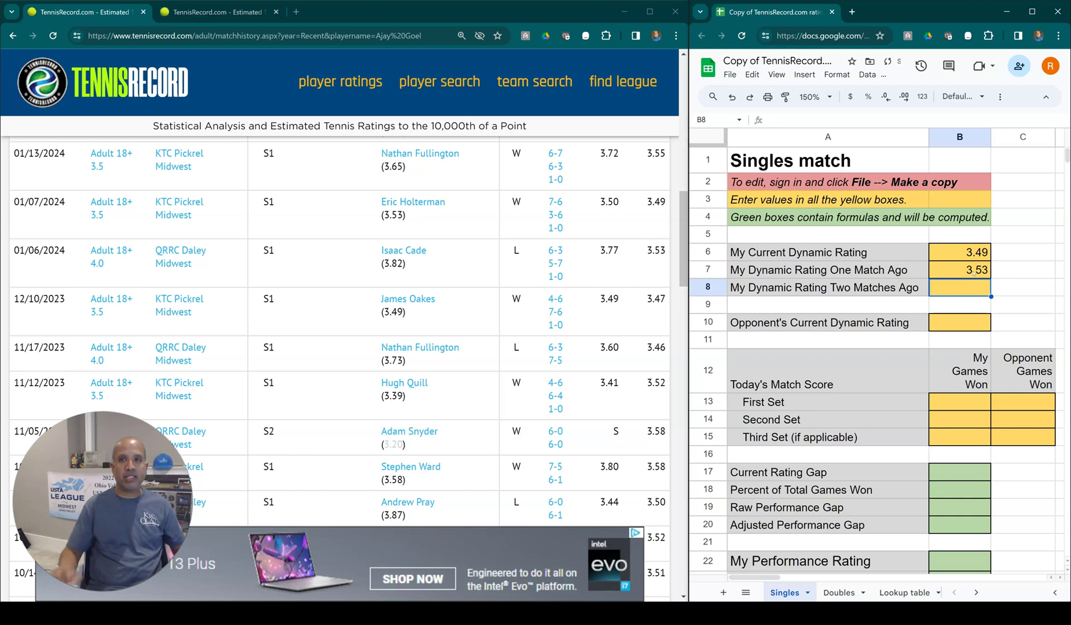
left_click_drag(647, 299, 671, 298)
left_click(976, 288)
type("3.47")
key("Return")
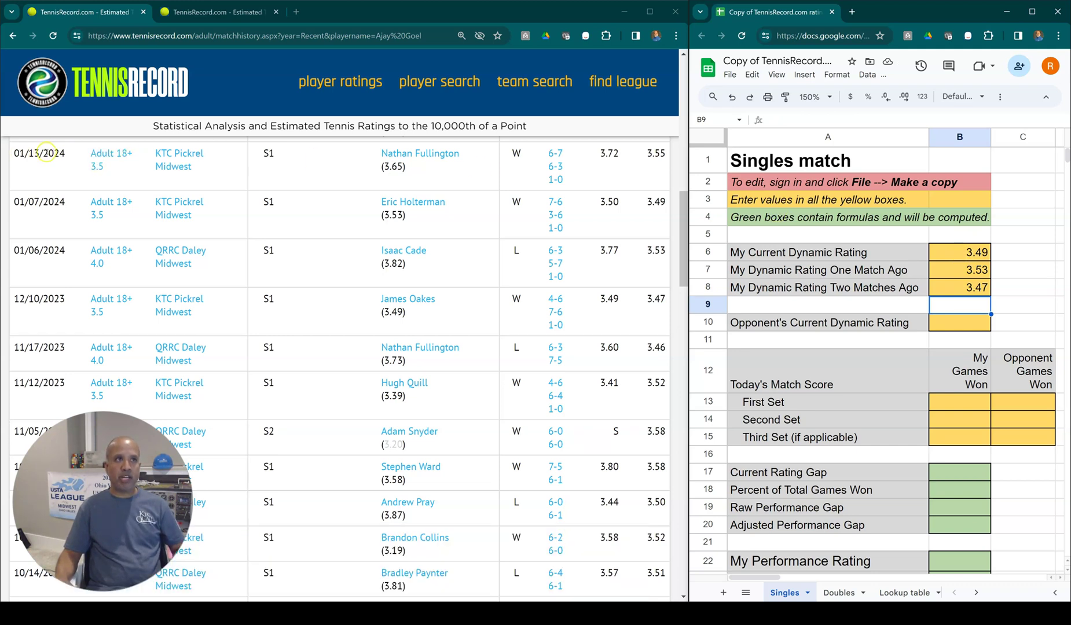
Enter 3.65, the opponent's rating listed for the 01/13/2024 match, as Opponent's Current Dynamic Rating
left_click(953, 323)
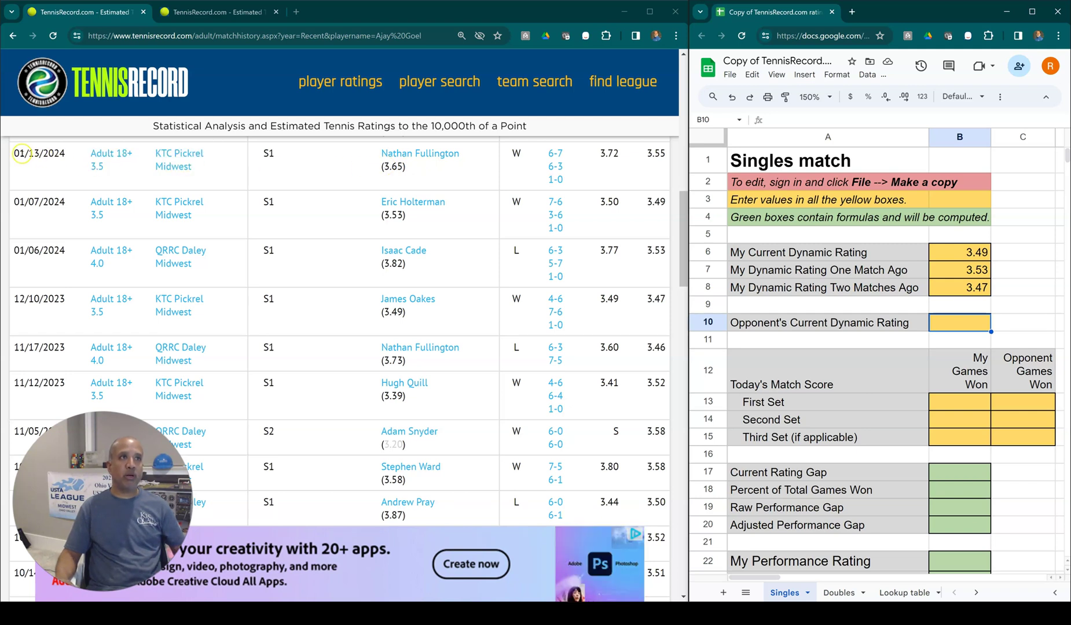
left_click_drag(383, 166, 409, 168)
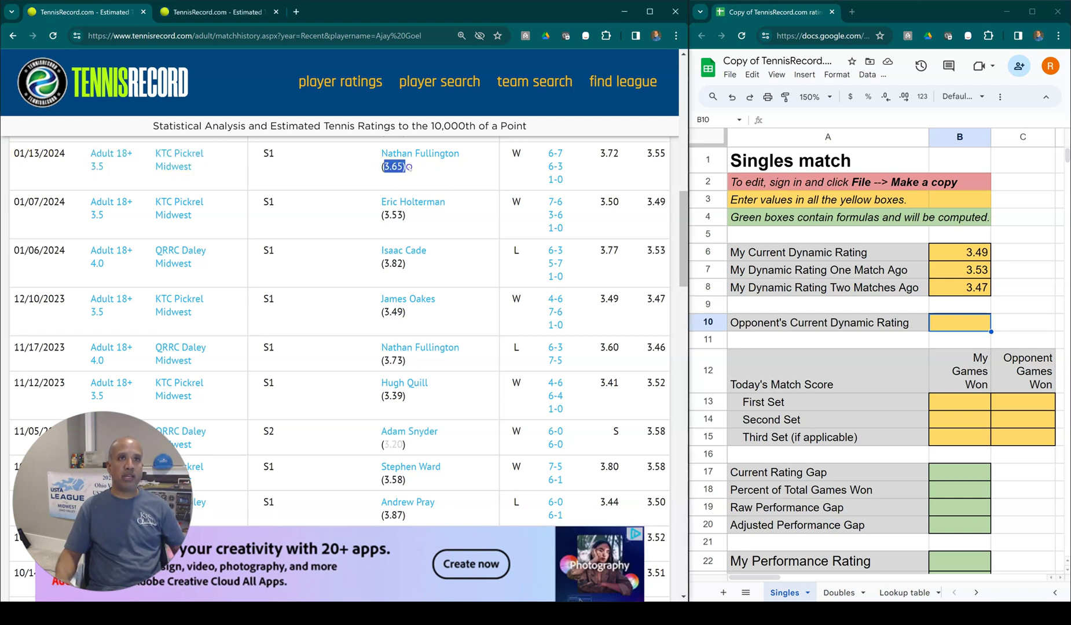
left_click(457, 197)
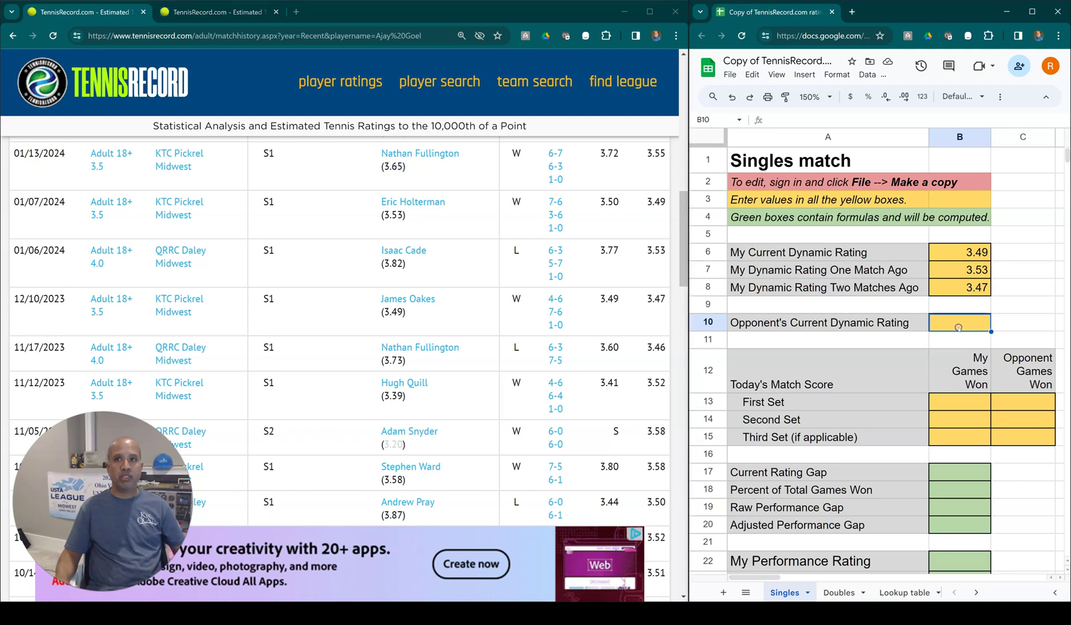
type("3.65")
key("Return")
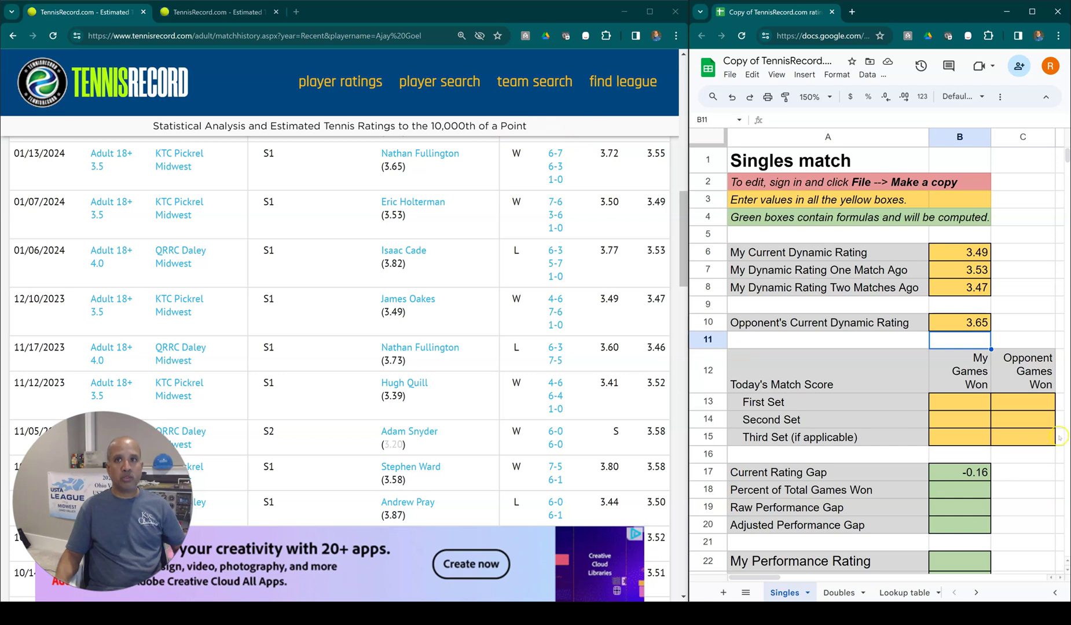
Record the first set score as 6 games for me and 7 for the opponent
left_click(967, 400)
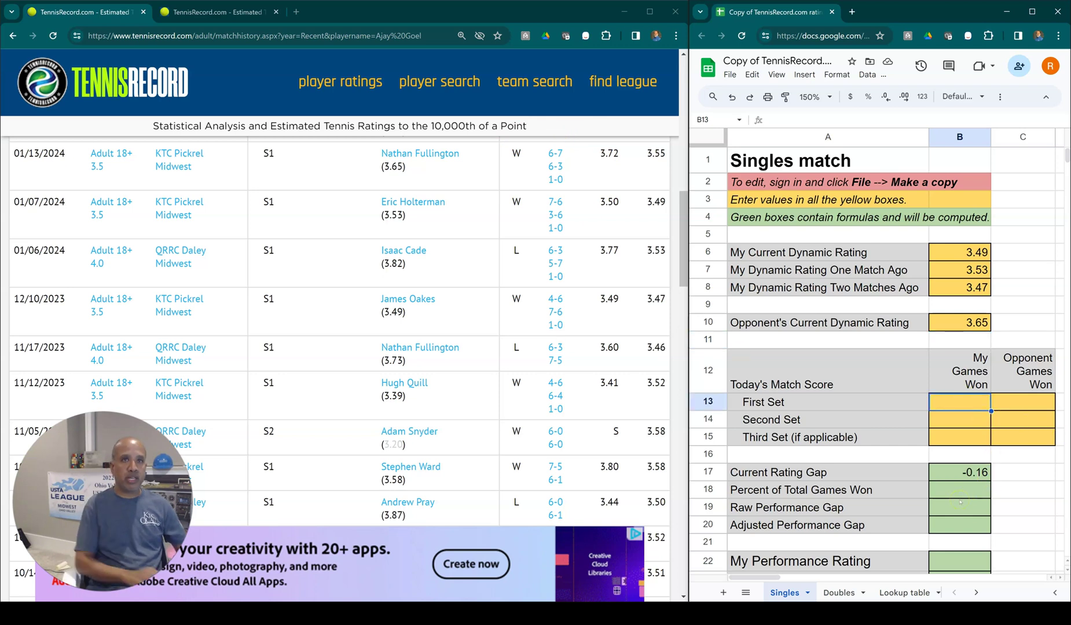
type("6")
key("Tab")
type("7")
key("Tab")
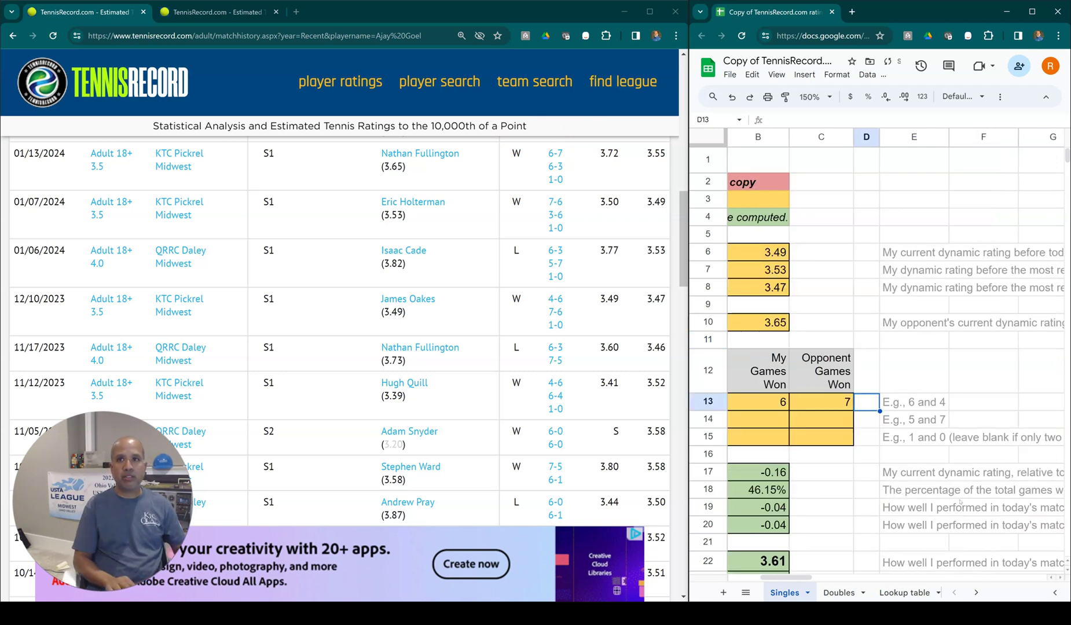
key("Return")
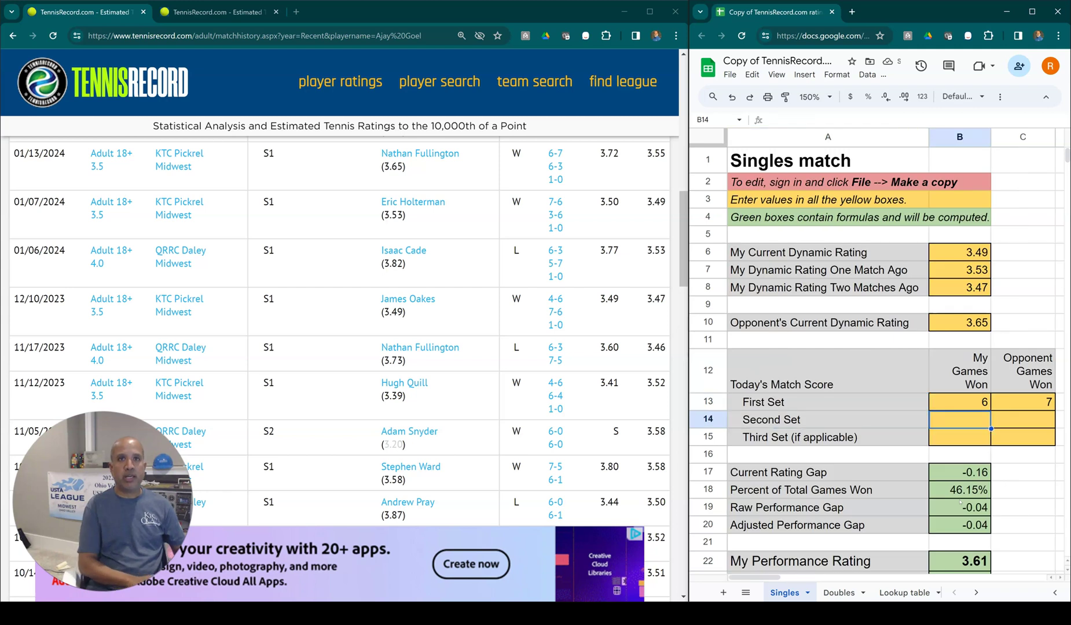
Record the second set score as 6 games for me and 3 for the opponent
type("6")
key("Tab")
type("3")
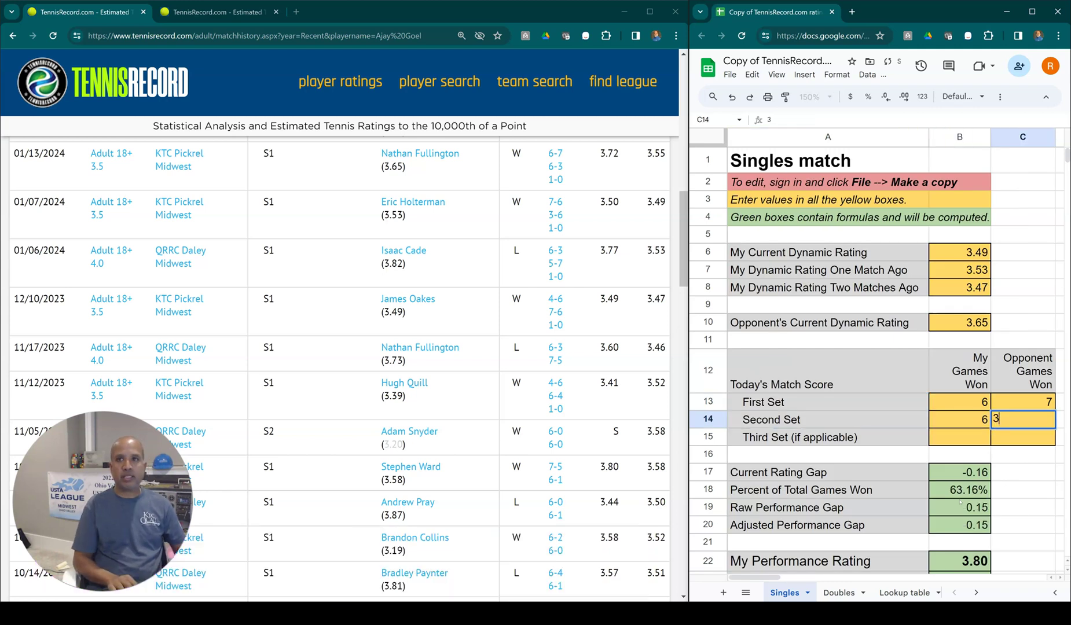
key("Return")
Record the third set score as 1 game for me and 0 for the opponent
left_click(959, 437)
type("1")
key("Tab")
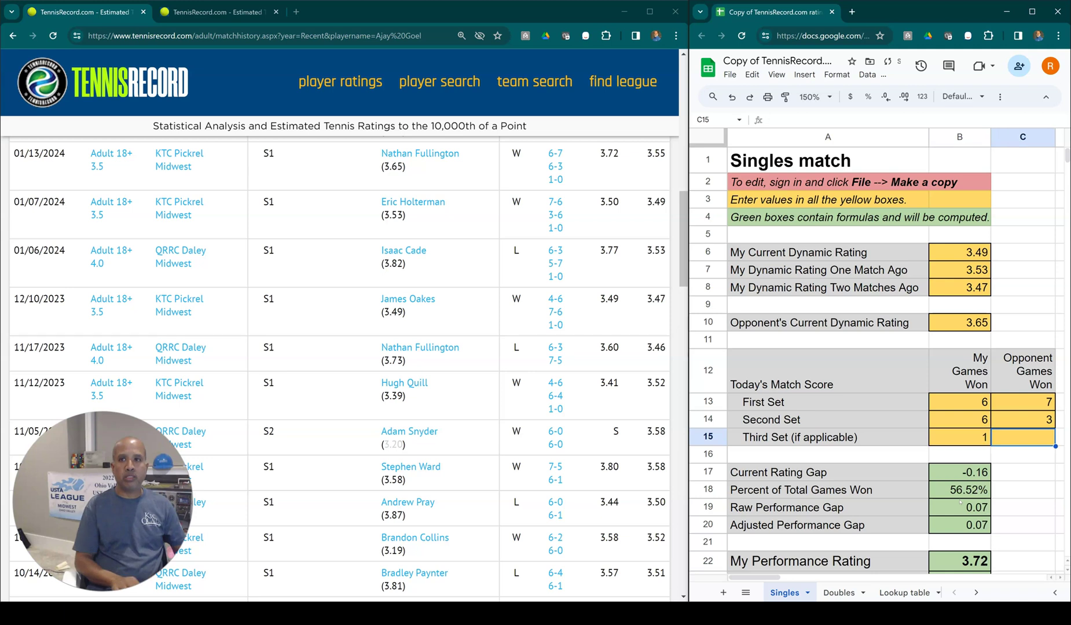
type("0")
key("shift+Tab")
key("shift+Tab")
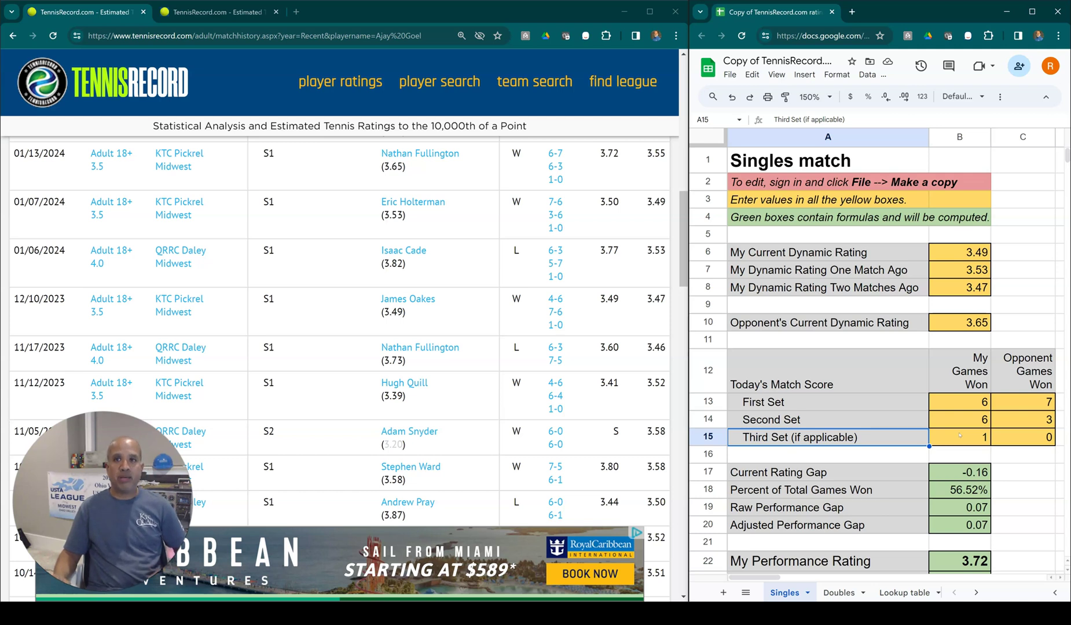
Examine the opponent's first-set entry and the formulas for Current Rating Gap and Percent of Total Games Won
left_click(1026, 402)
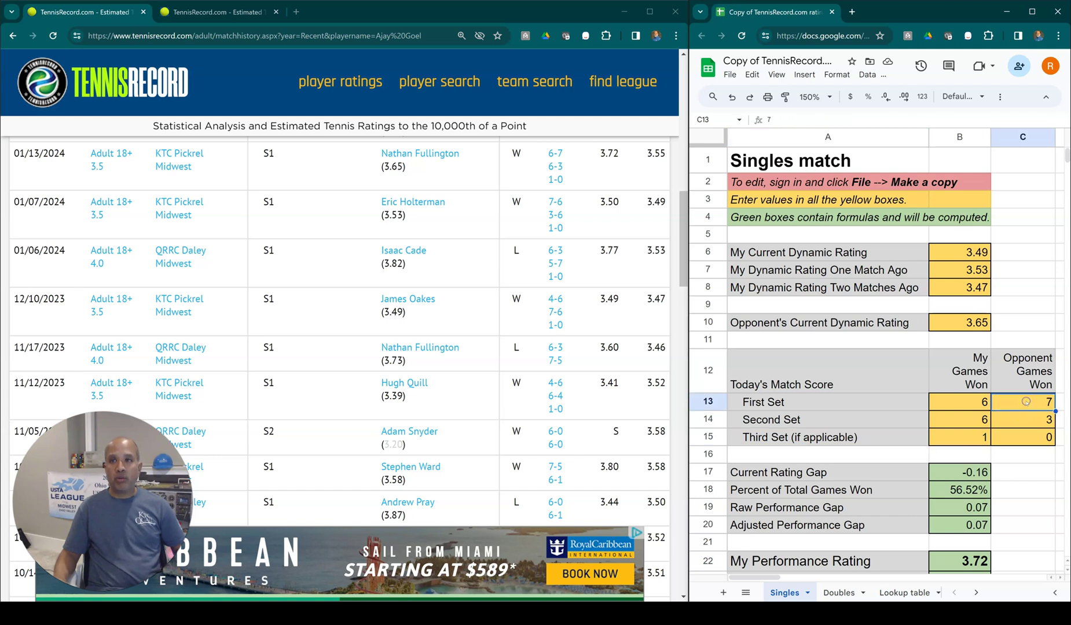
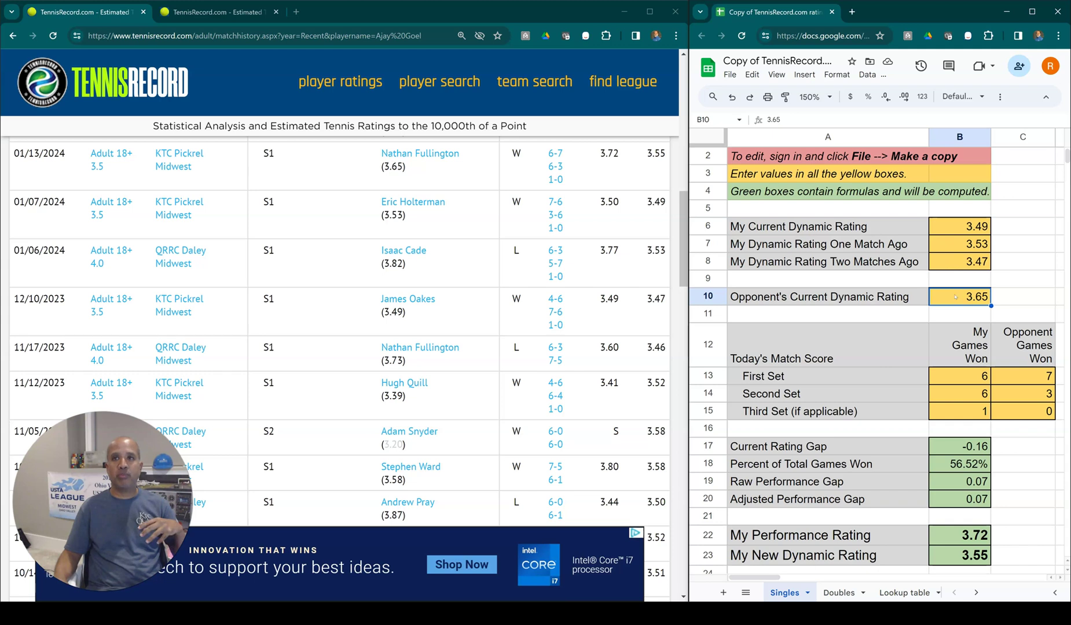
left_click(952, 450)
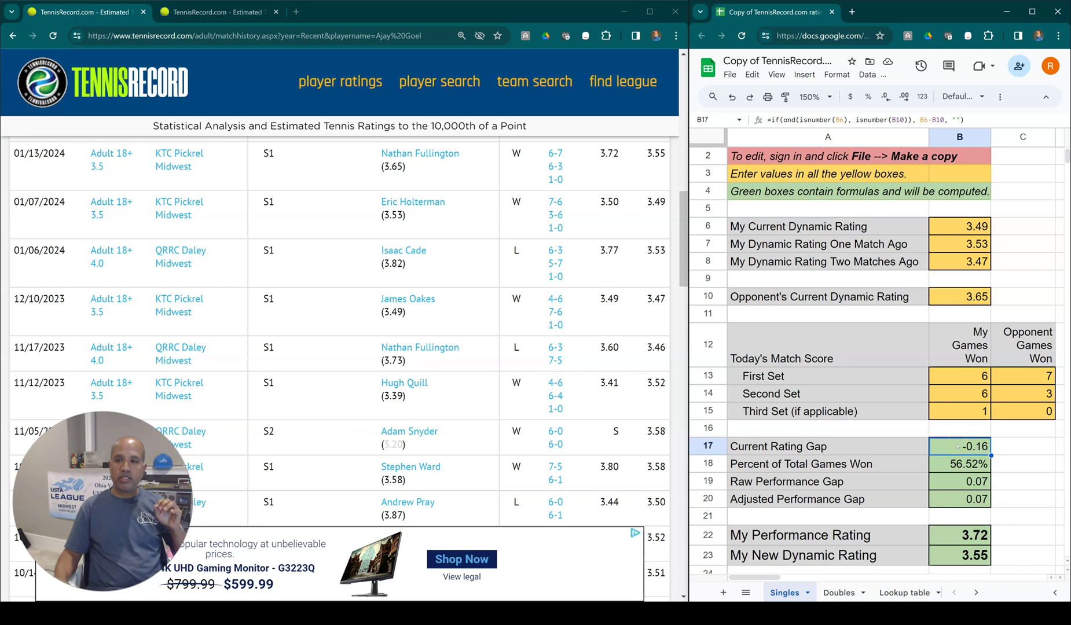
left_click(958, 442)
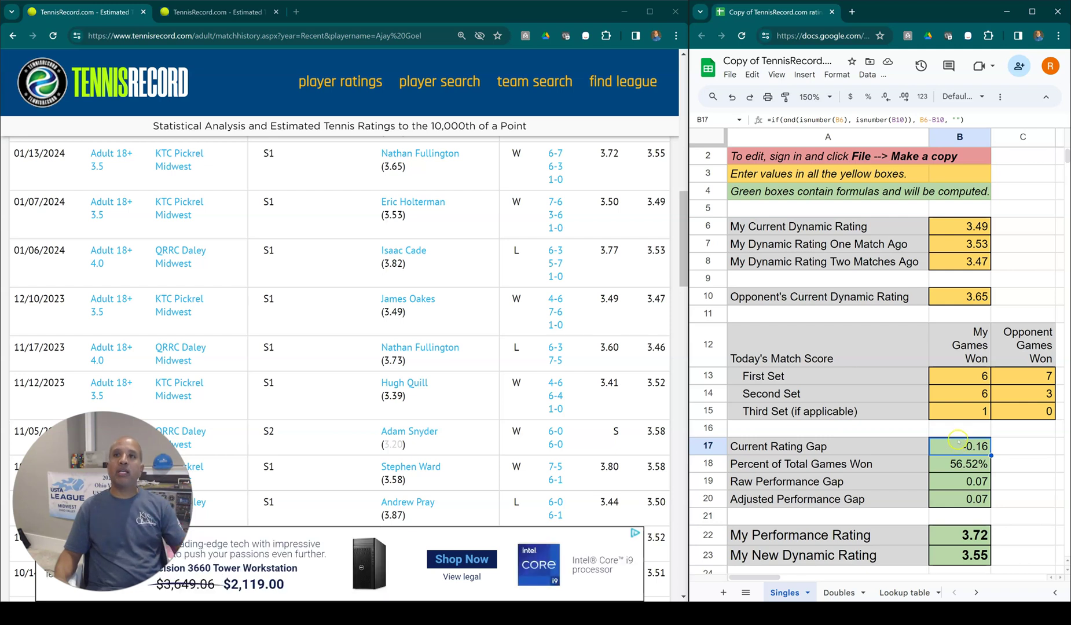
left_click(961, 446)
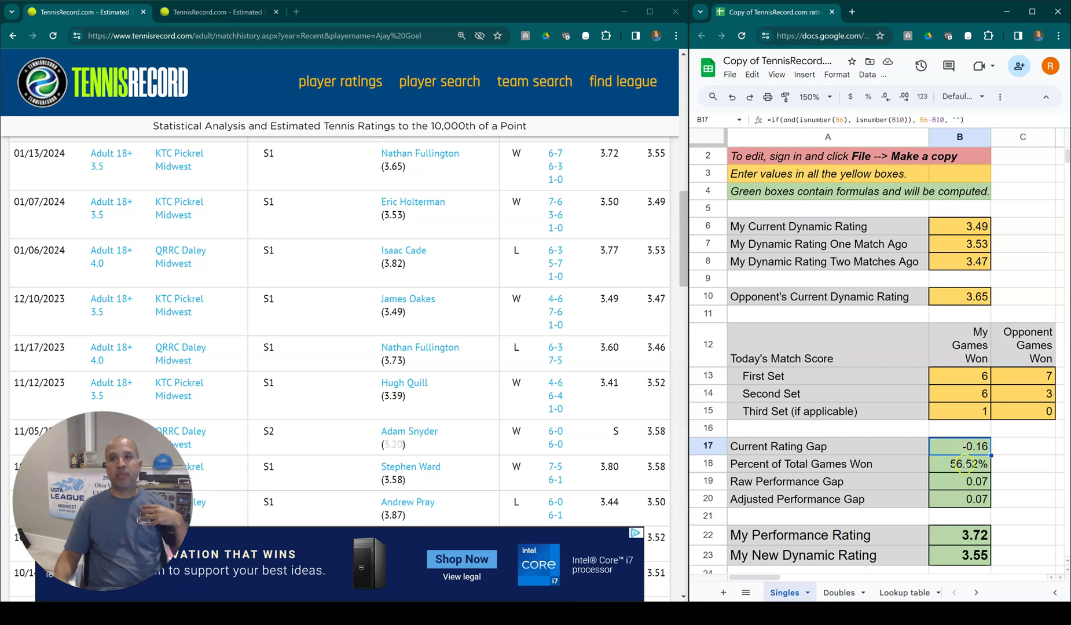
left_click(966, 467)
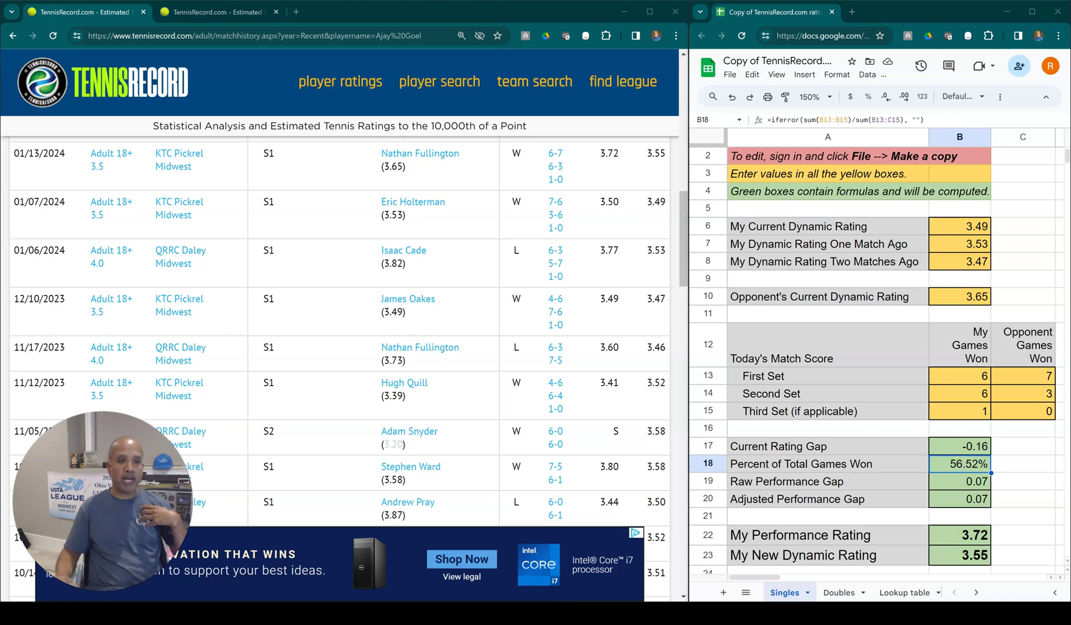
Check the percent of total games won in Calculator by computing 13 ÷ 23 and multiplying by 100, and close Calculator
left_click(766, 97)
left_click_drag(766, 96, 760, 201)
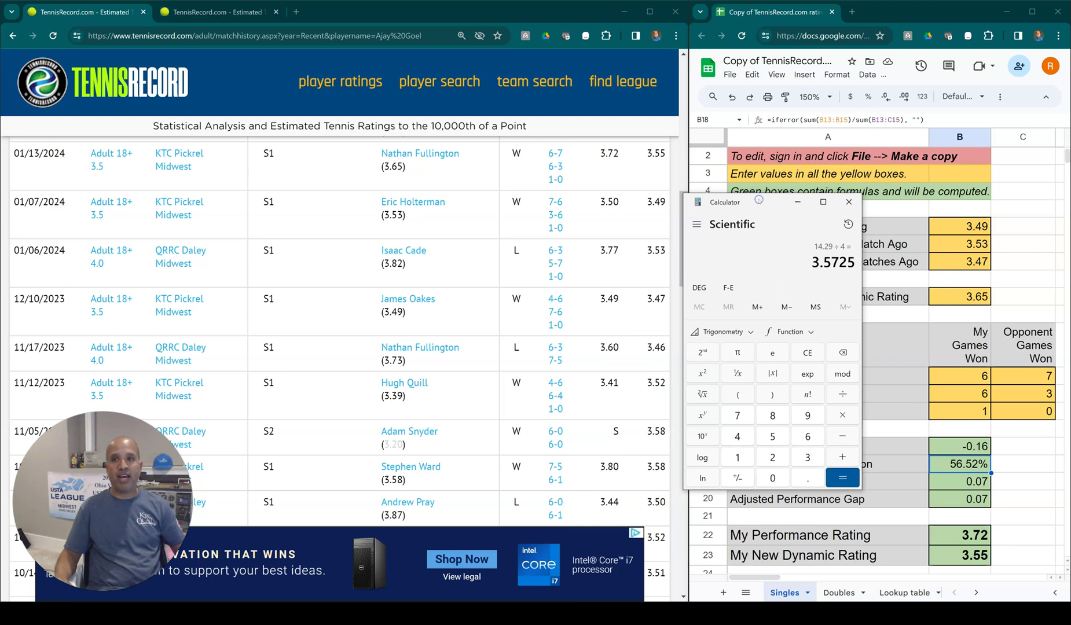
key("Escape")
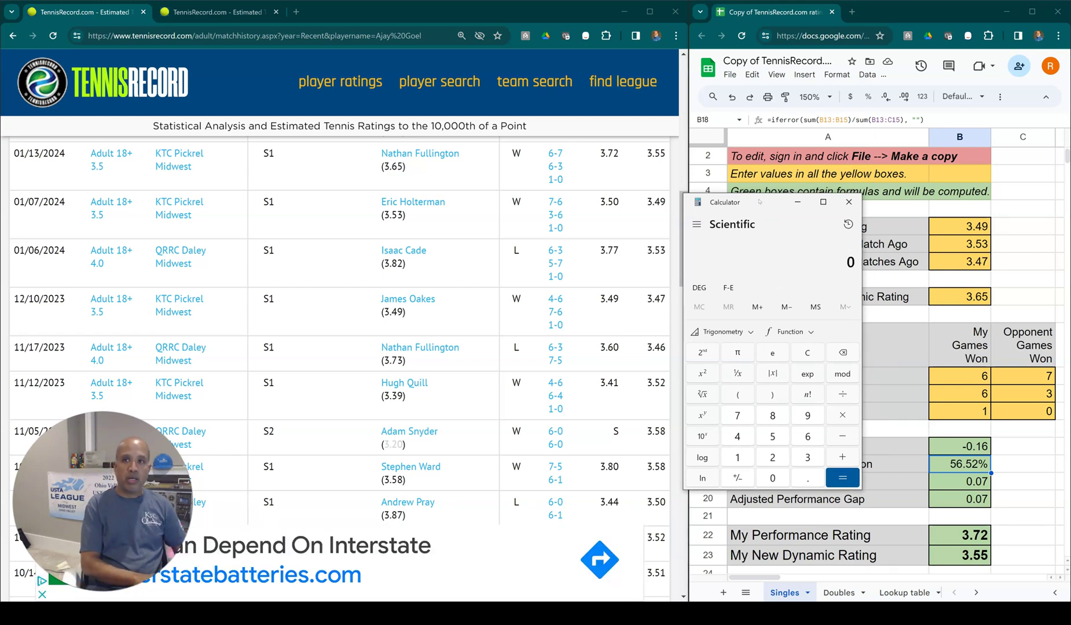
type("13")
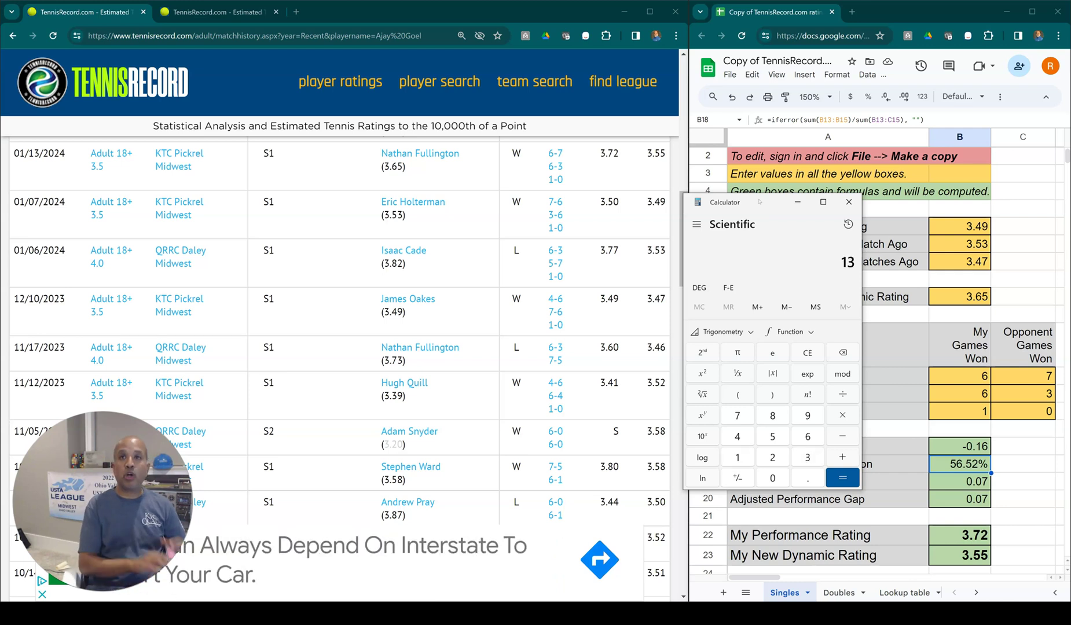
key("slash")
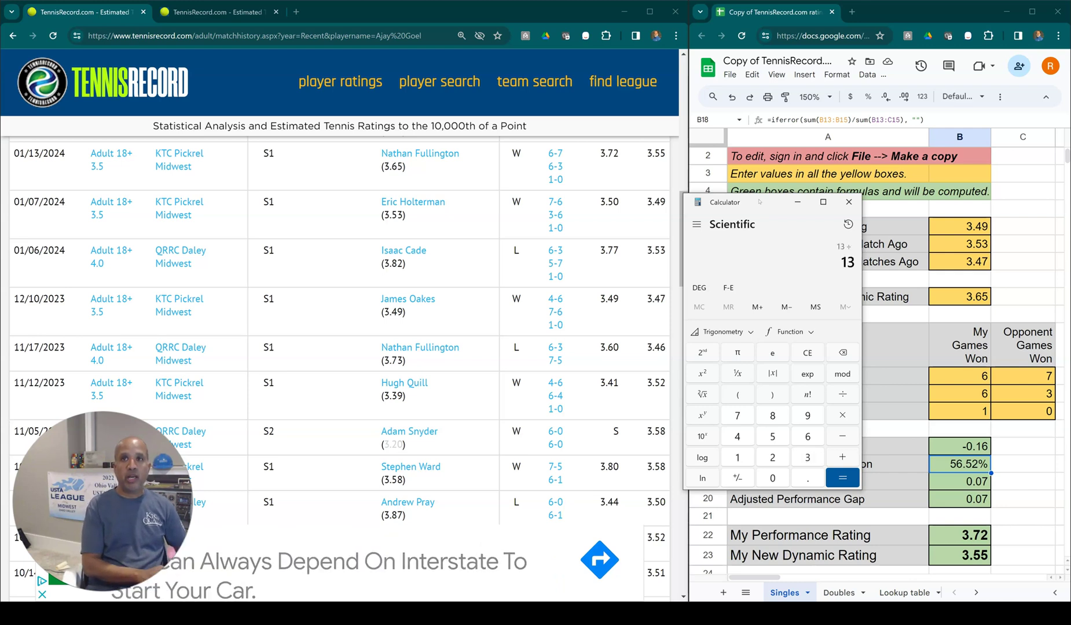
type("23")
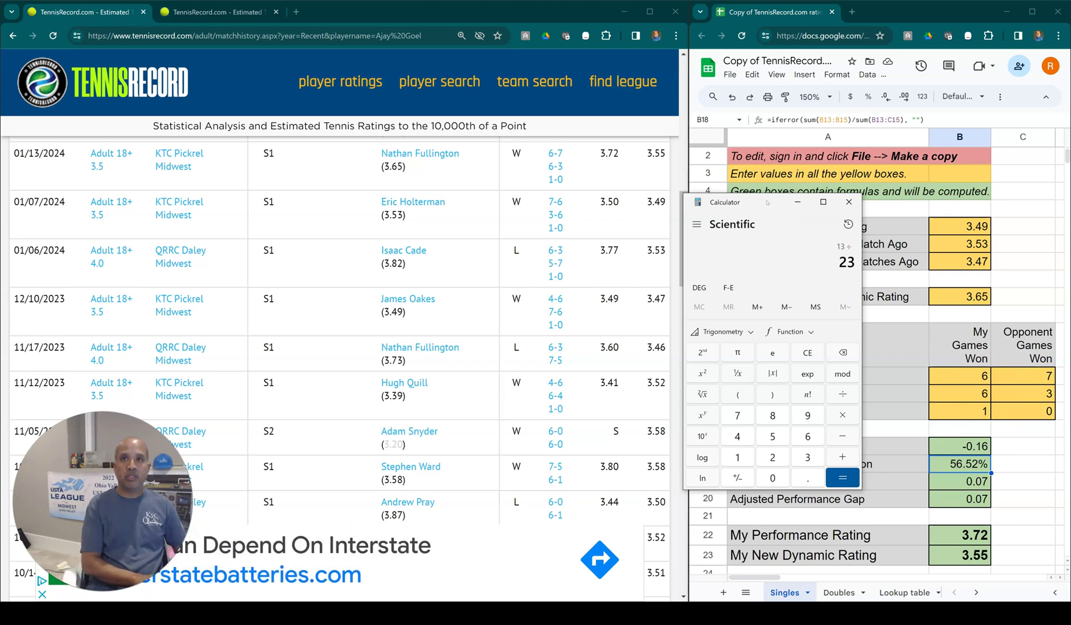
key("Return")
type("*100")
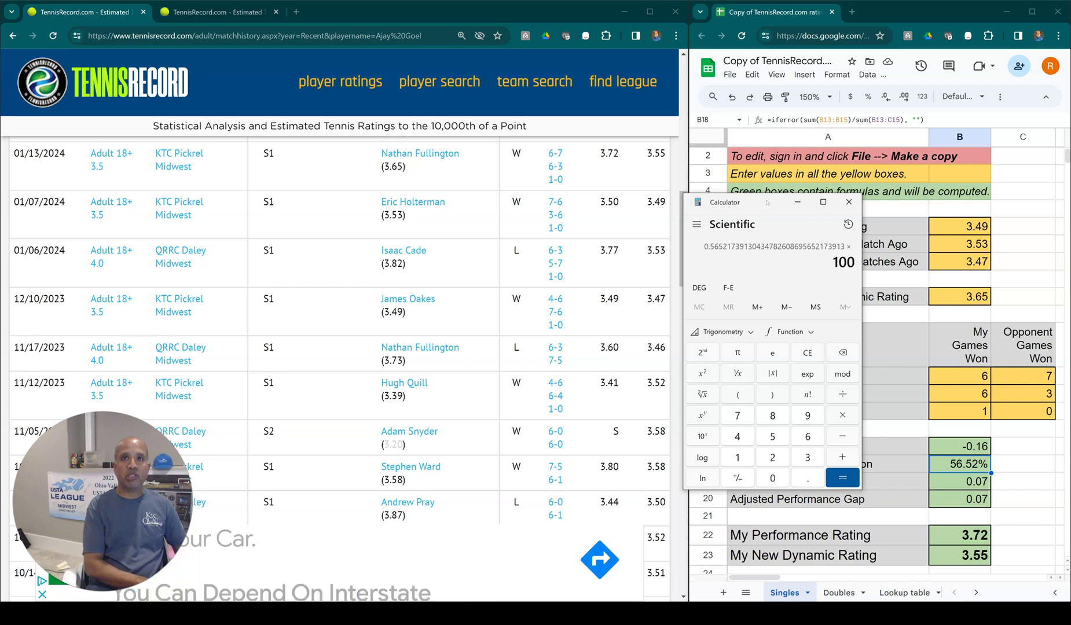
key("Return")
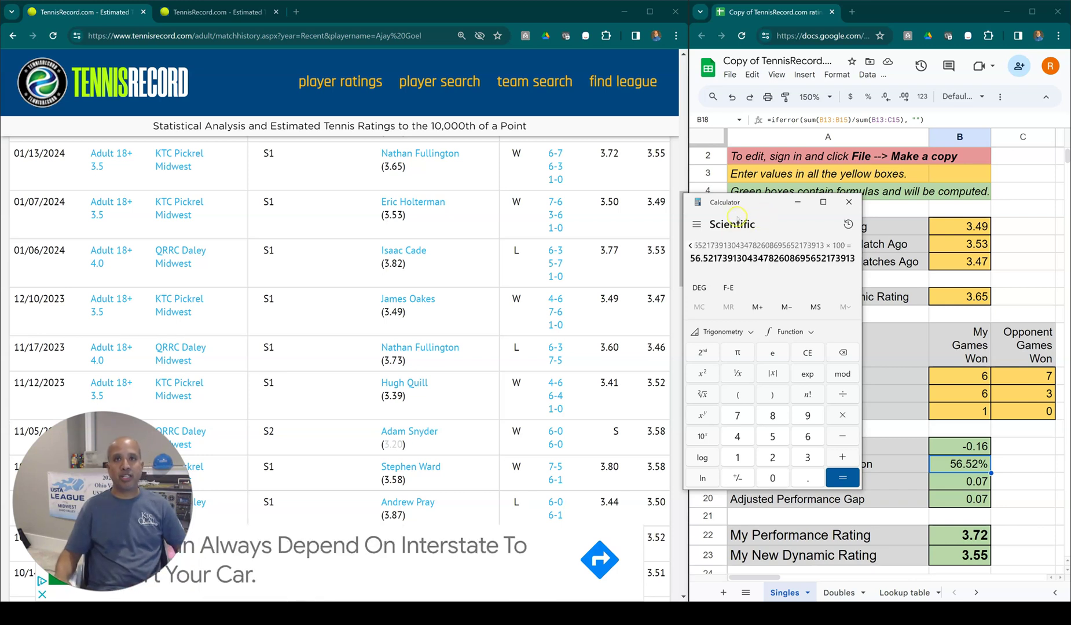
left_click(849, 201)
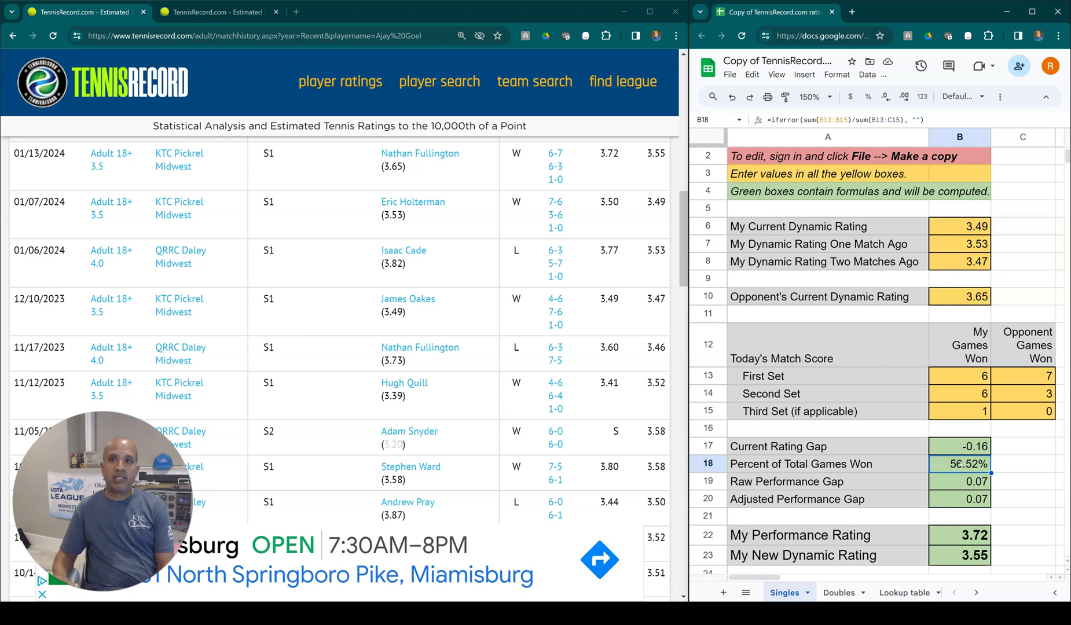
Examine the Percent of Total Games Won formula and the lookup formula behind Raw Performance Gap
left_click(963, 464)
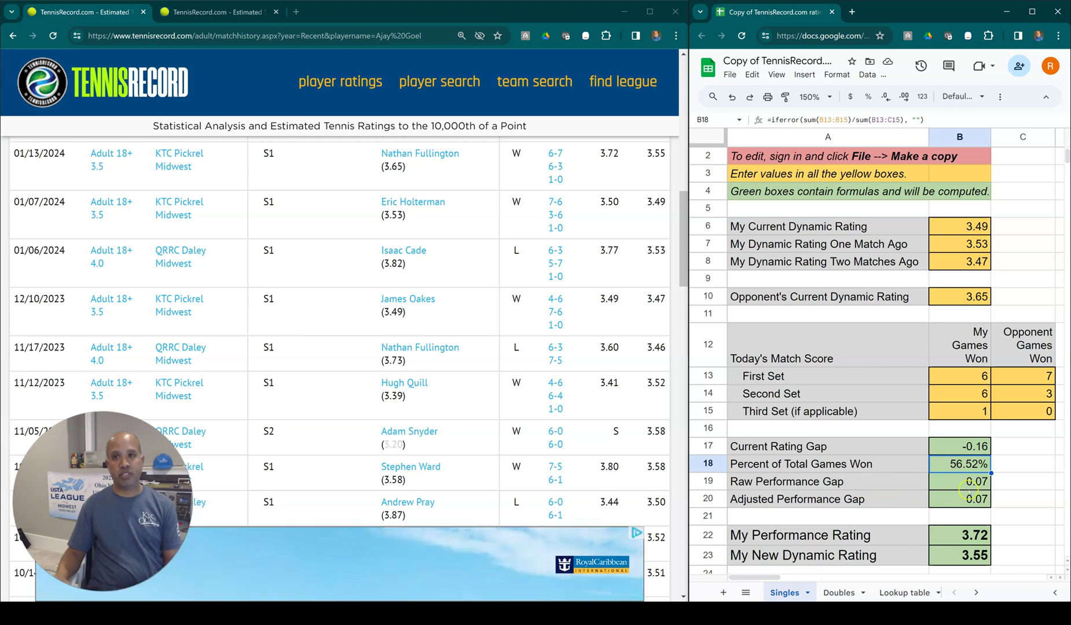
left_click(960, 483)
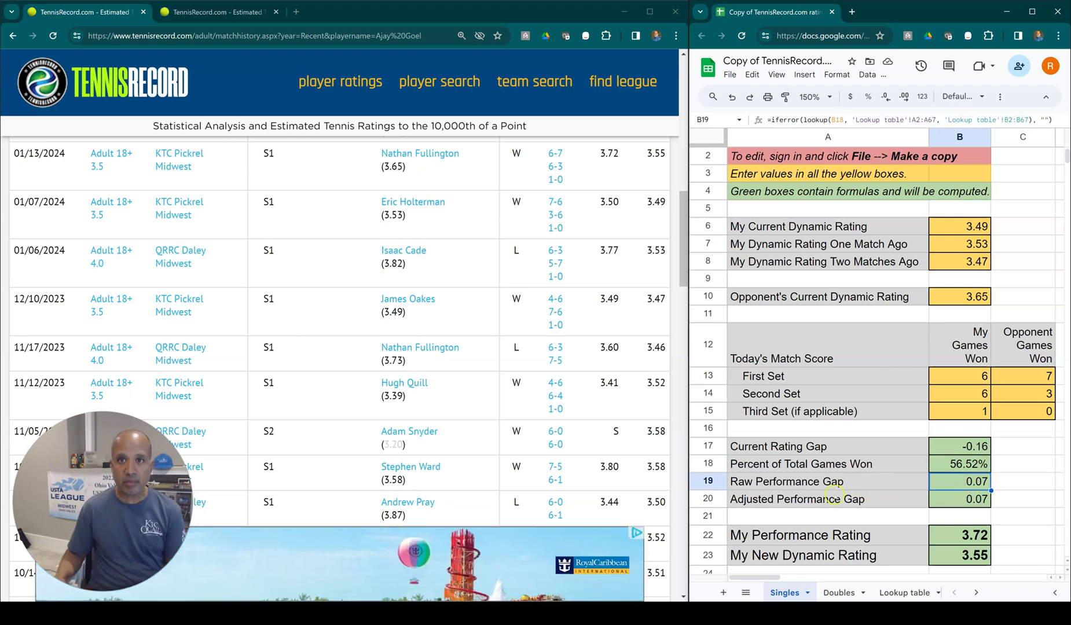
left_click(965, 464)
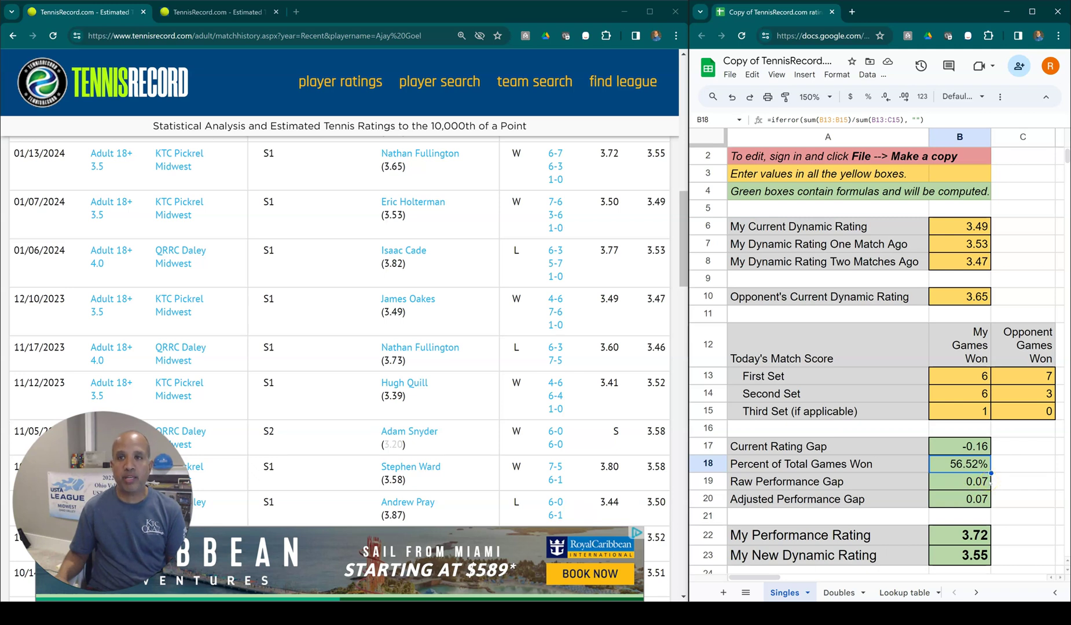
left_click(957, 481)
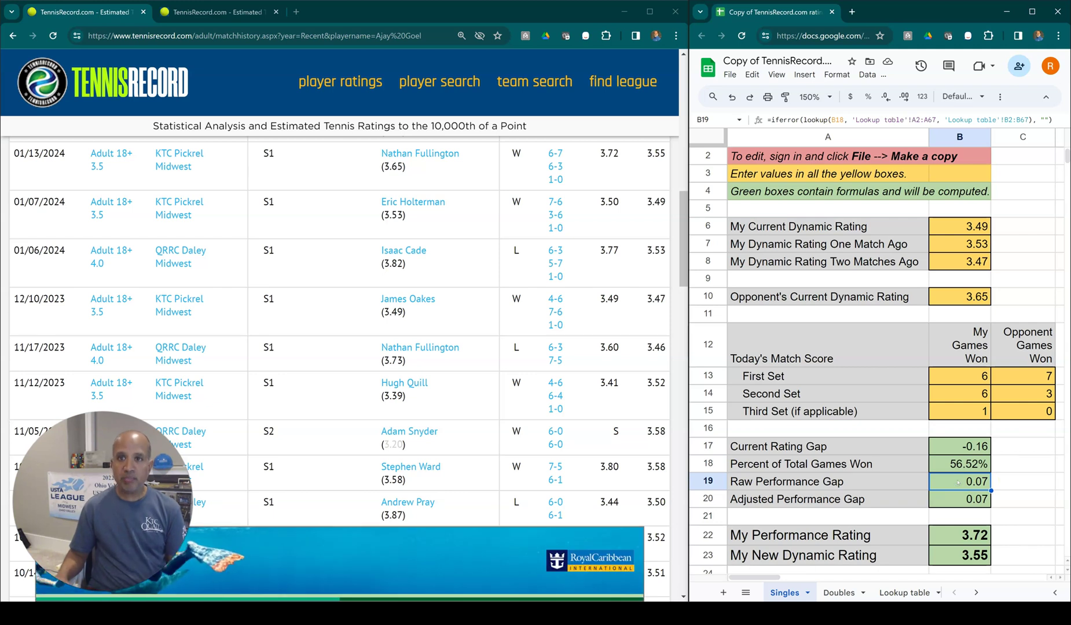
In the Lookup table sheet, review both column headings and find the performance gap corresponding to 56.52% of total games won
left_click(907, 595)
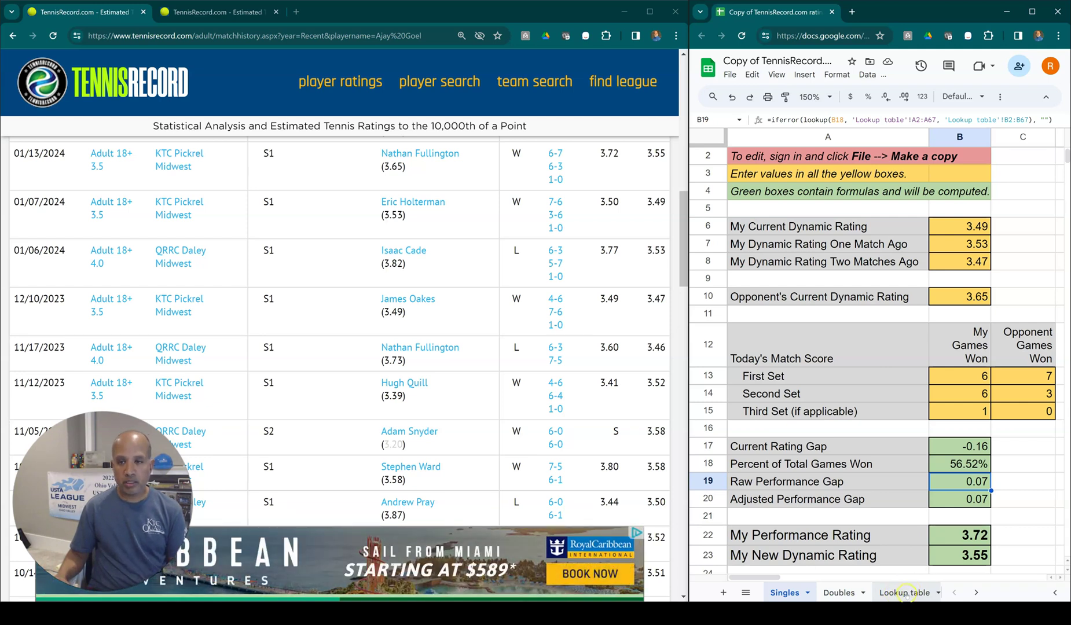
left_click(906, 595)
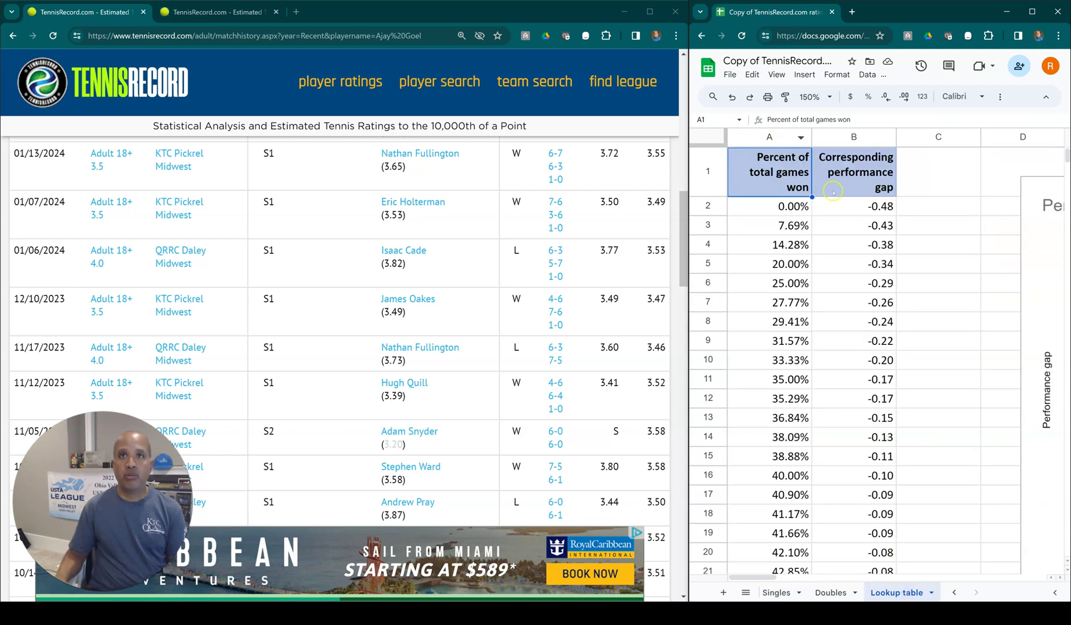
left_click(785, 172)
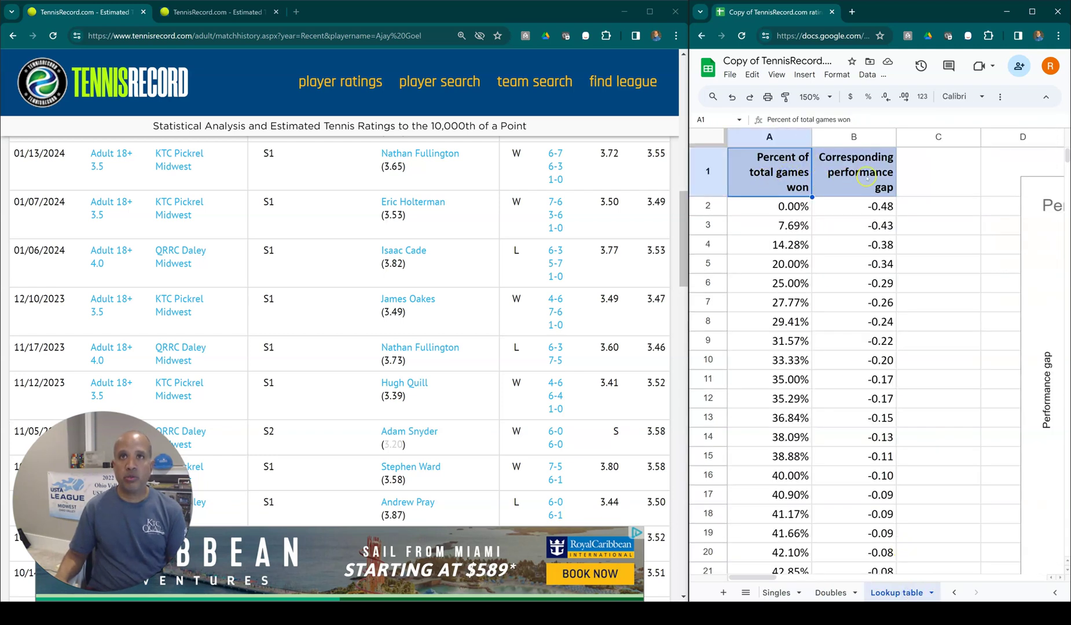
left_click(864, 180)
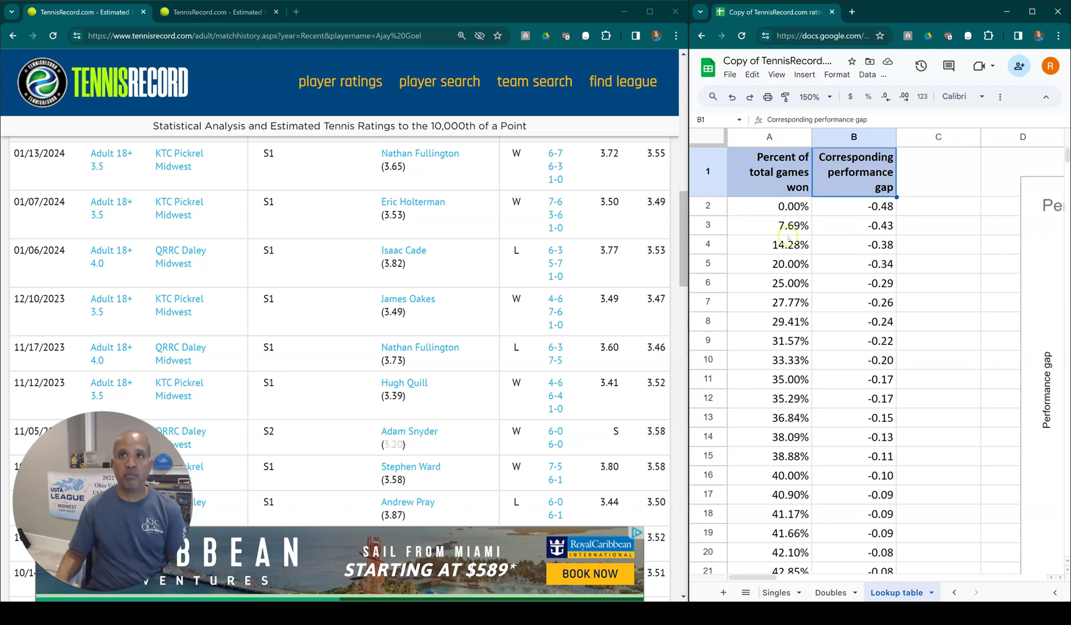
scroll(789, 237, "down", 9)
scroll(789, 249, "down", 2)
left_click(780, 447)
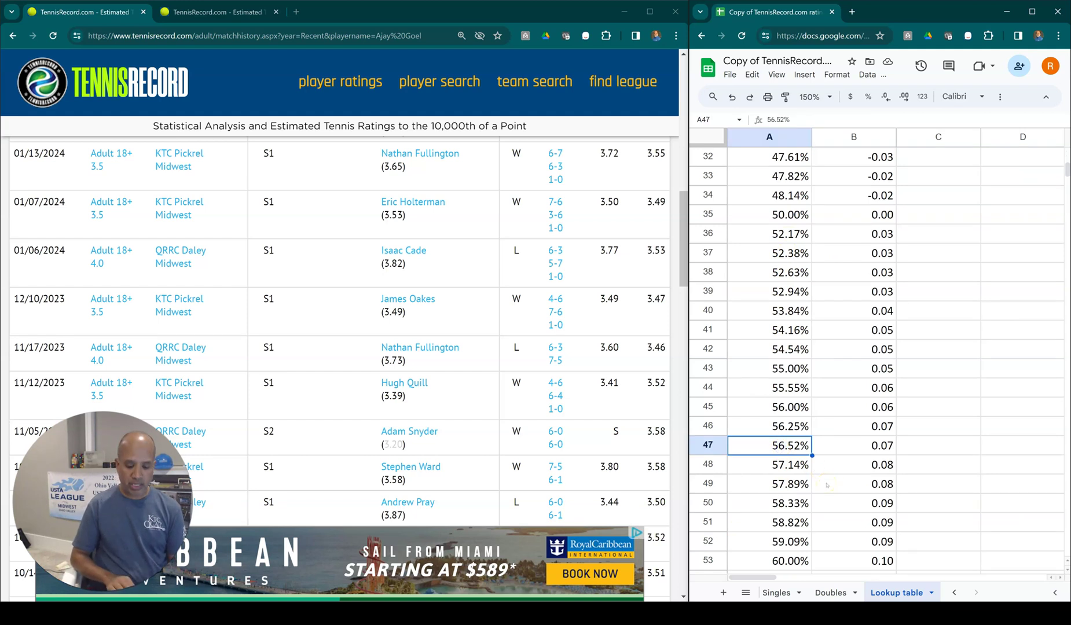
key("Right")
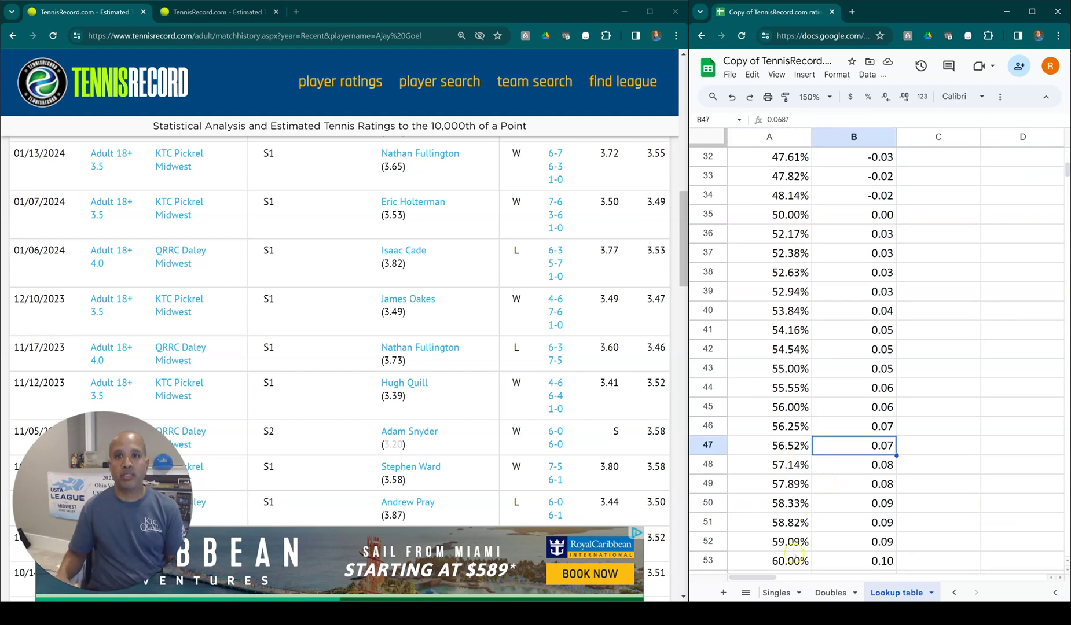
Return to the Singles sheet and review the Raw Performance Gap, Adjusted Performance Gap and My Performance Rating rows
left_click(776, 593)
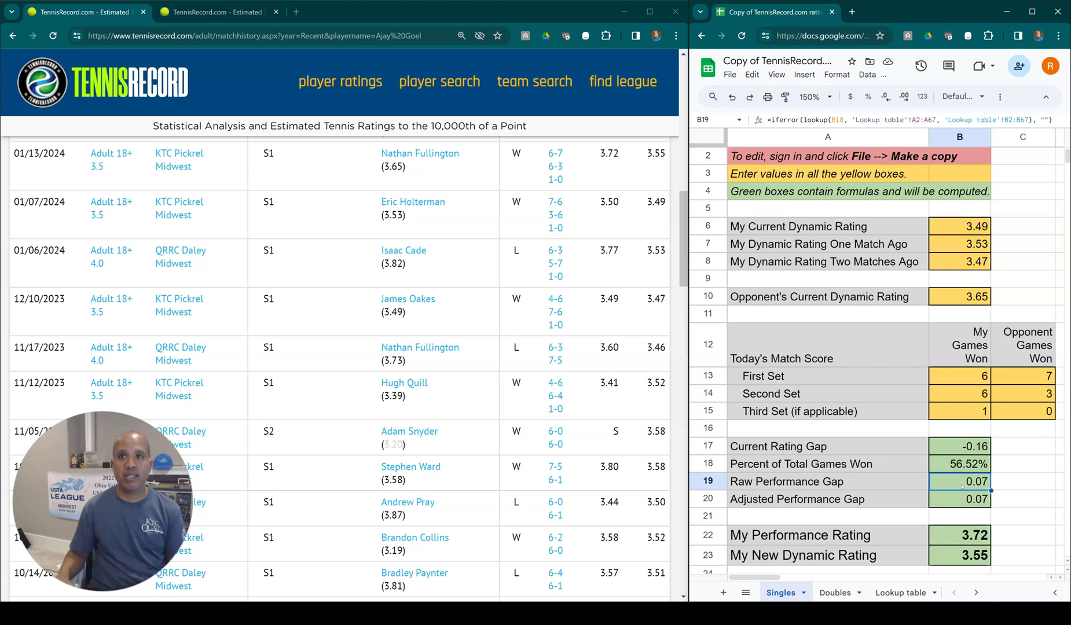
left_click(959, 532)
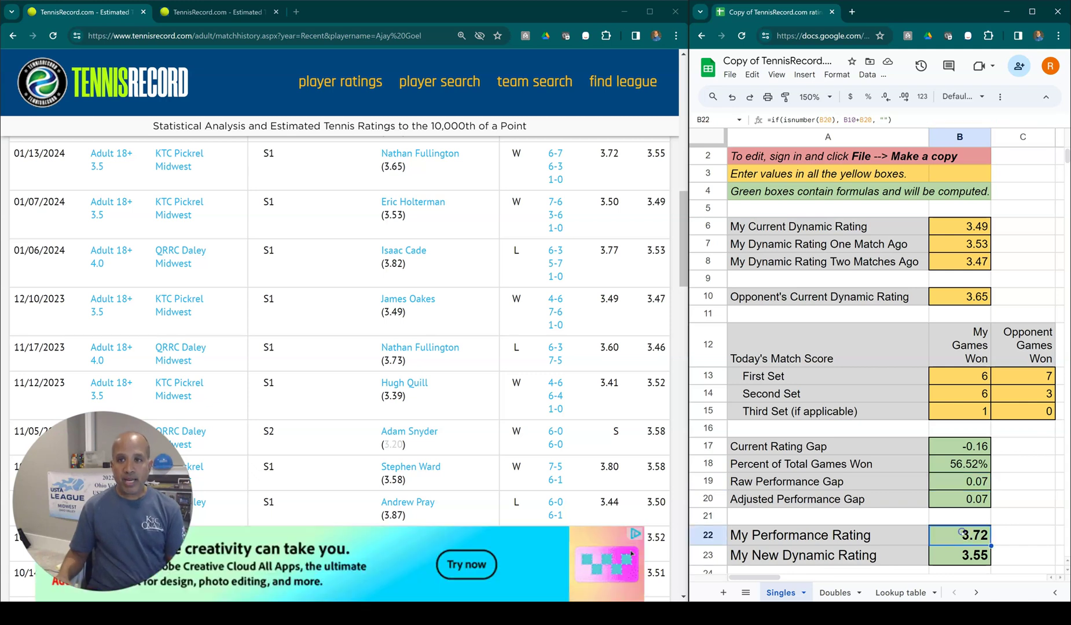
left_click(779, 480)
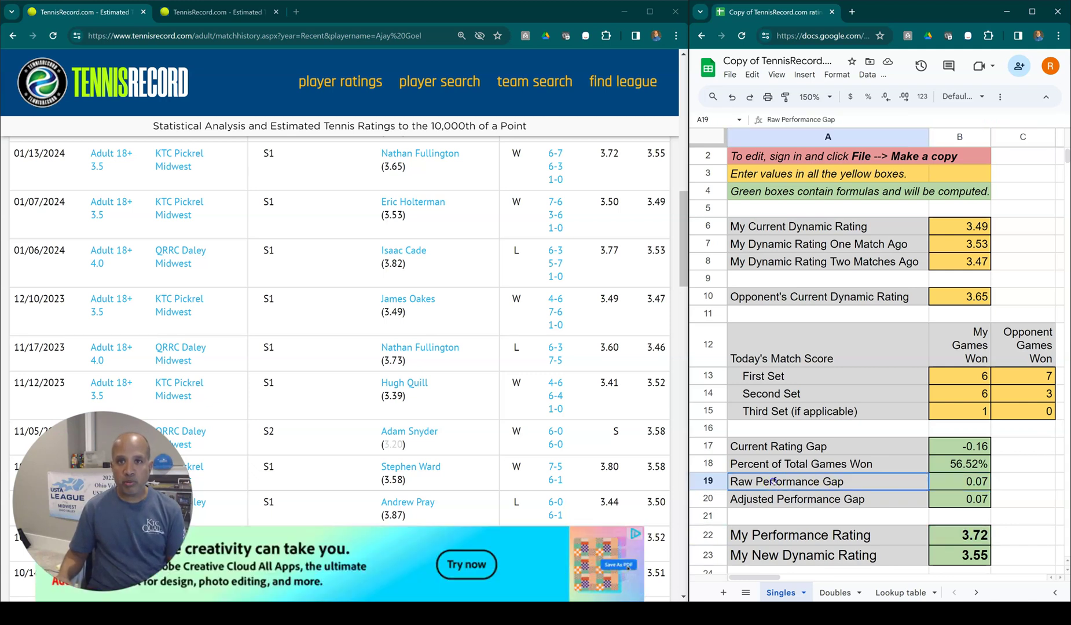
left_click(768, 501)
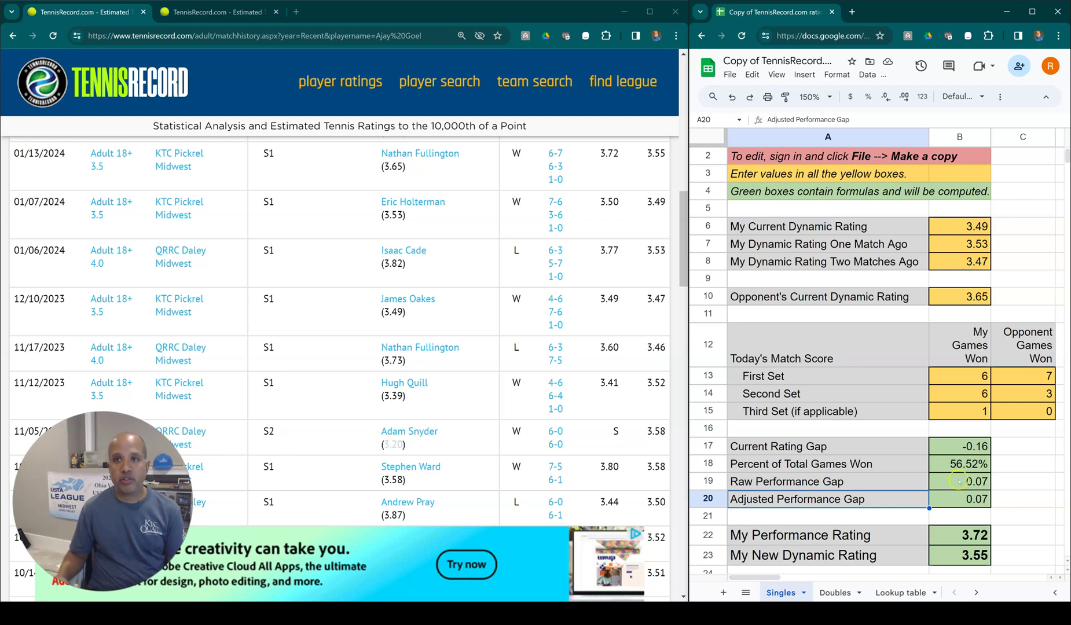
left_click(959, 539)
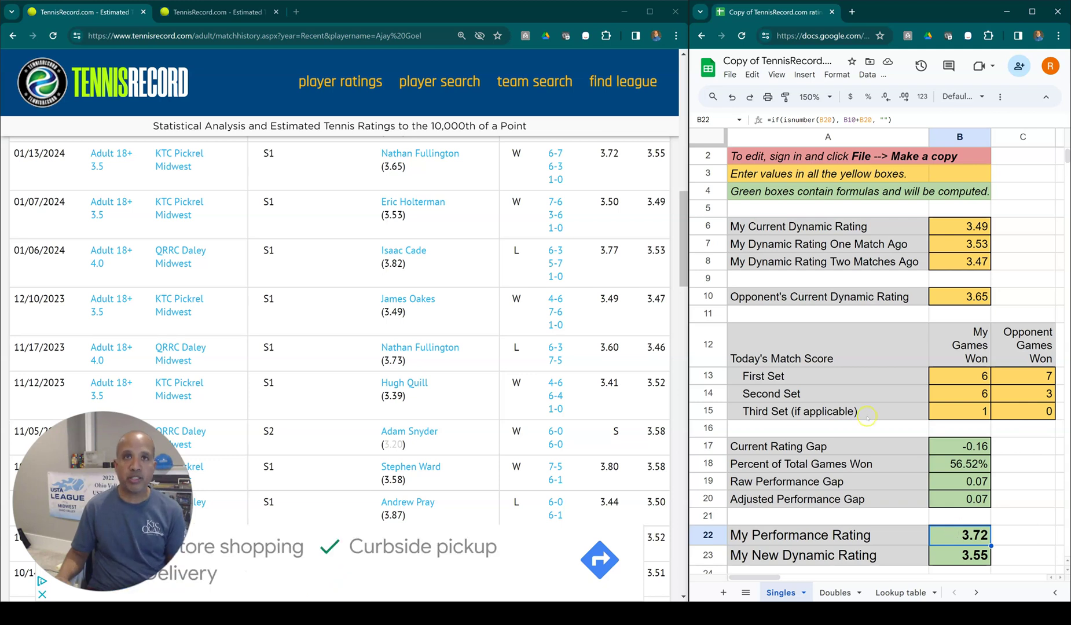
Locate the 01/13/2024 match rating on the TennisRecord page and check the Match column heading it belongs to
left_click(602, 154)
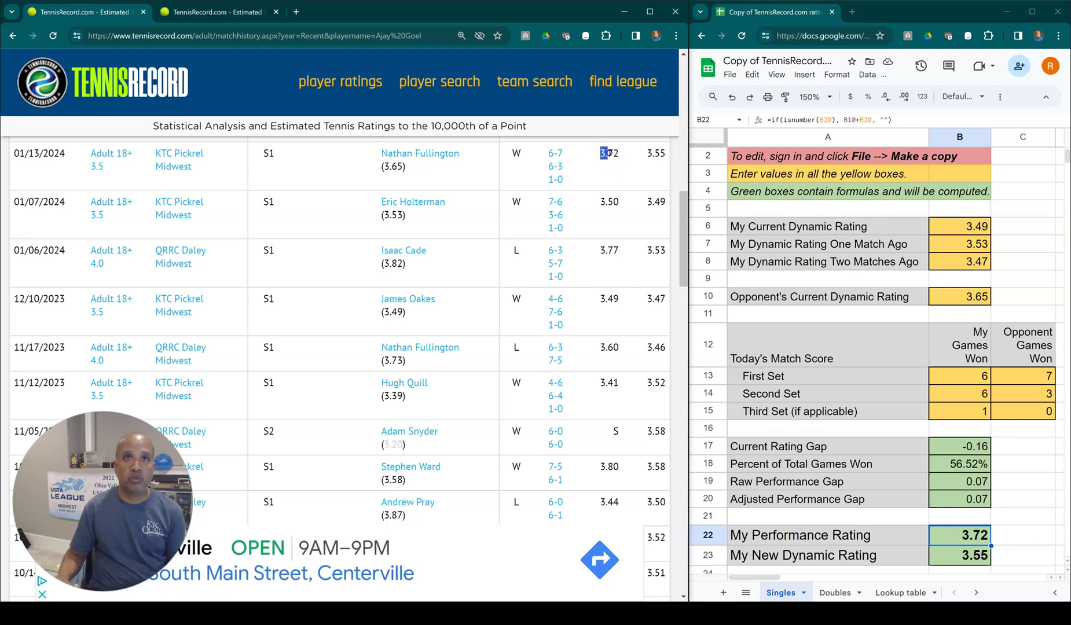
left_click_drag(685, 227, 686, 173)
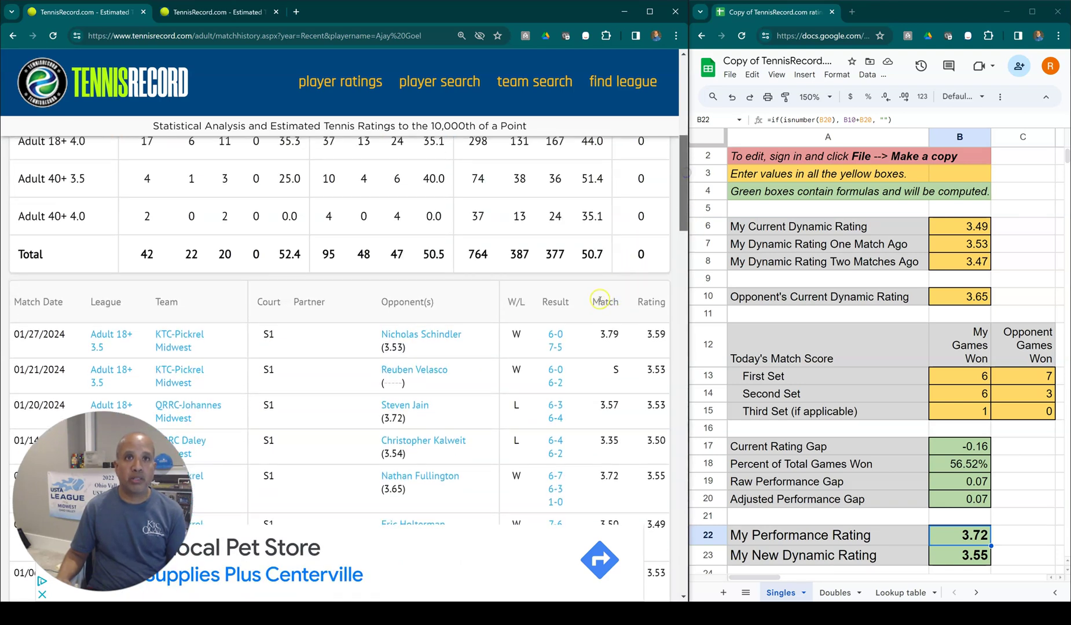
left_click_drag(593, 301, 617, 302)
left_click_drag(682, 216, 686, 268)
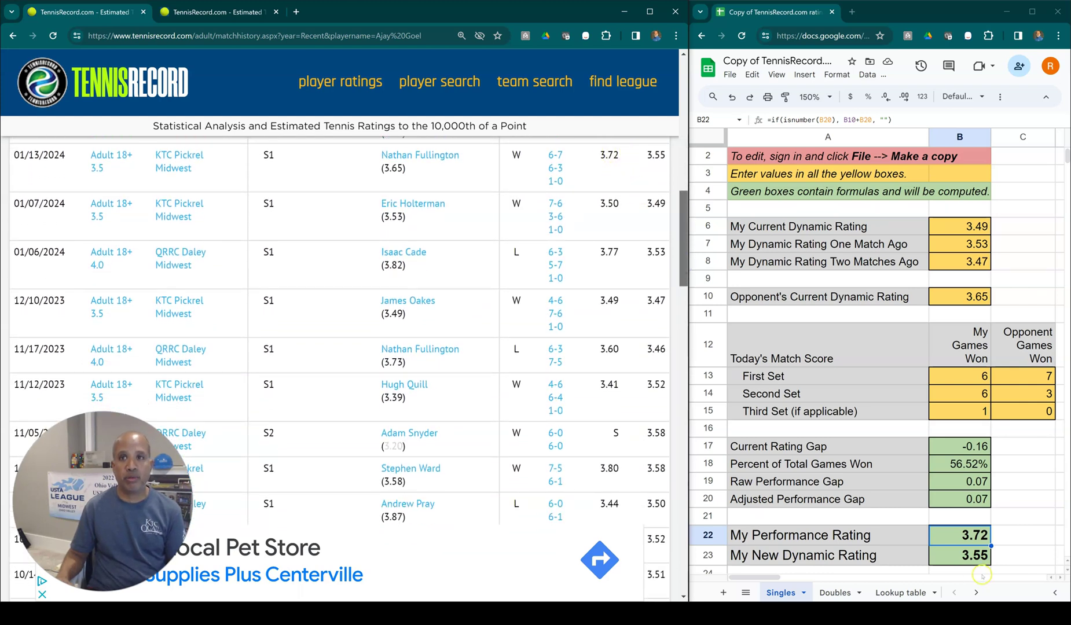
Trace the My Performance Rating formula through the Adjusted Performance Gap and the Opponent's Current Dynamic Rating
left_click(962, 534)
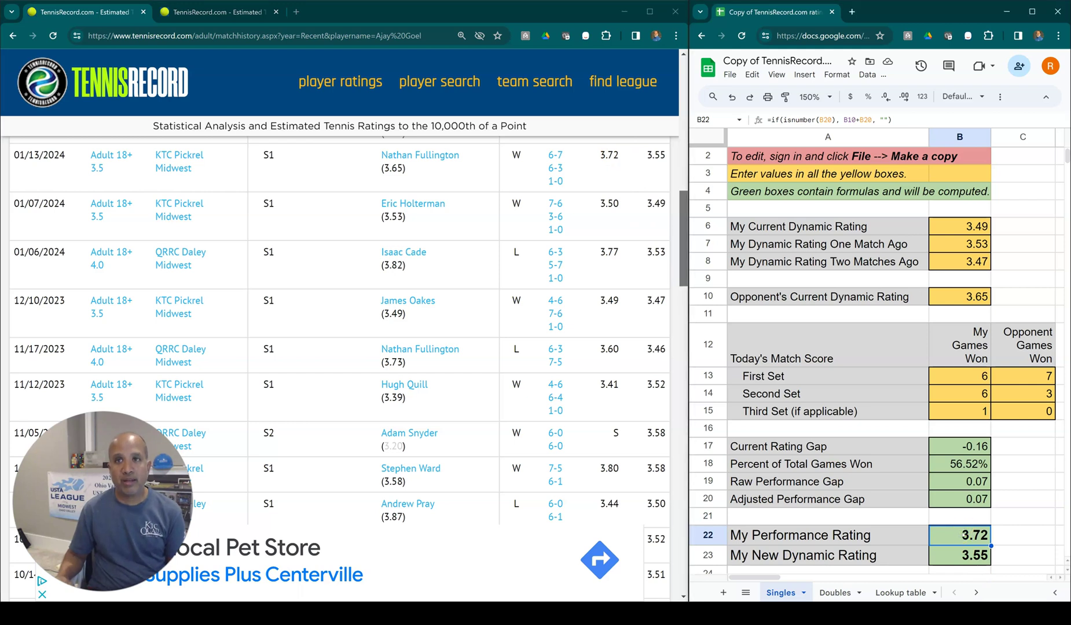
left_click(959, 498)
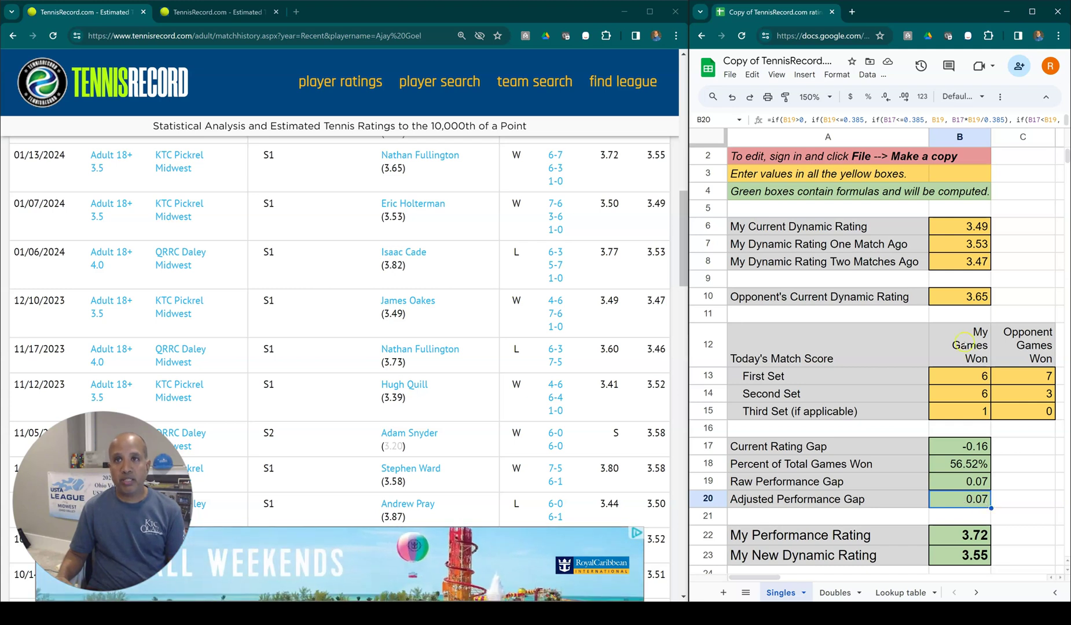
left_click(960, 300)
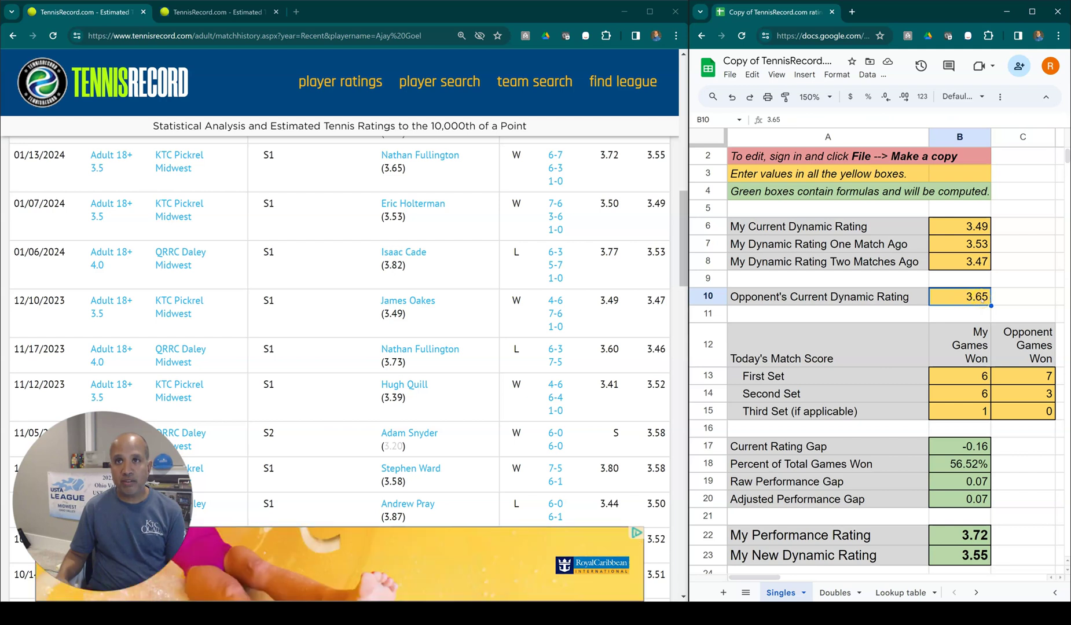
left_click(968, 498)
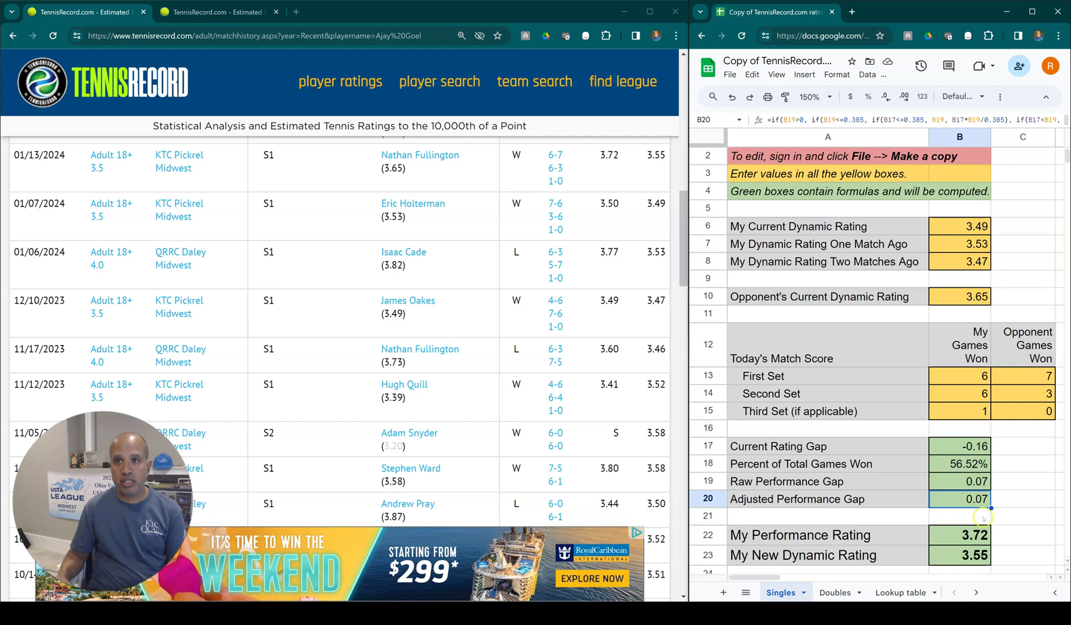
left_click(972, 539)
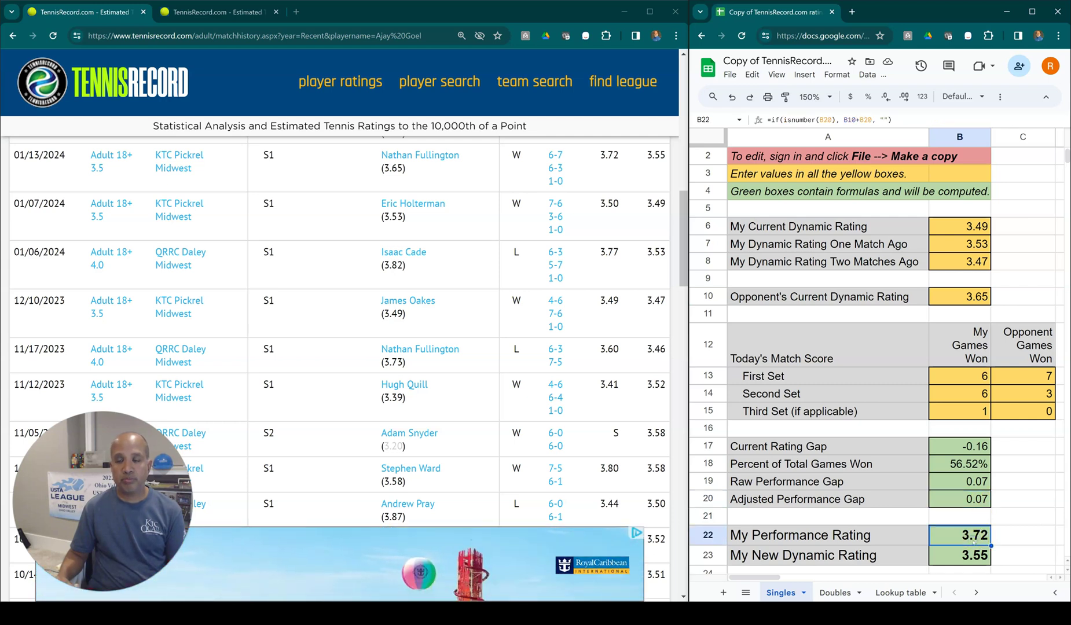
left_click(948, 531)
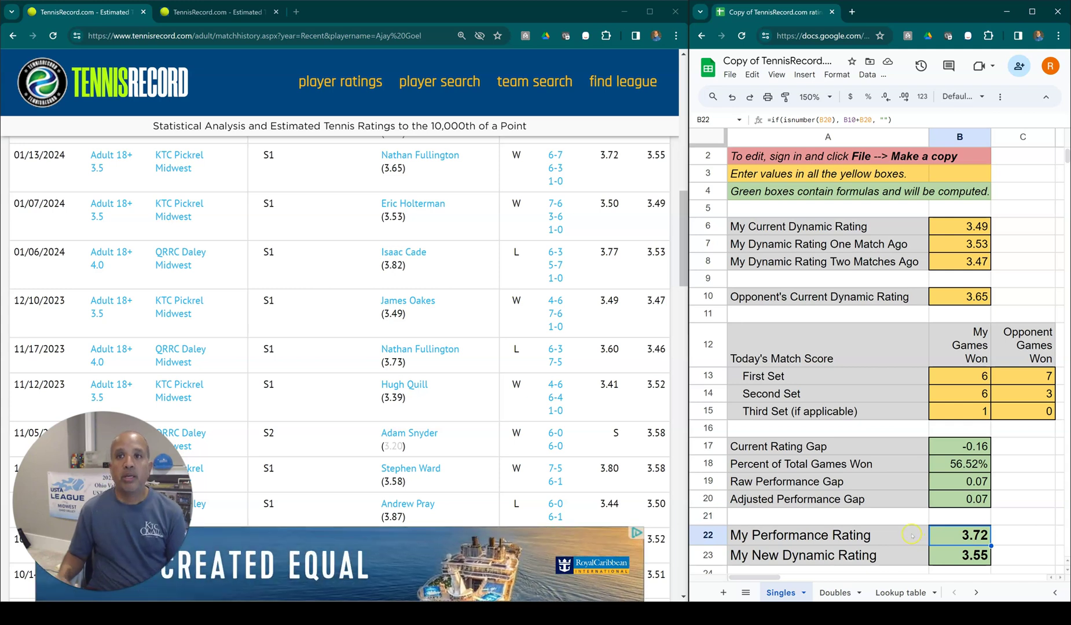
Examine the averaging formula for My New Dynamic Rating and compare it with the site's rating for the 01/13/2024 match
left_click(950, 550)
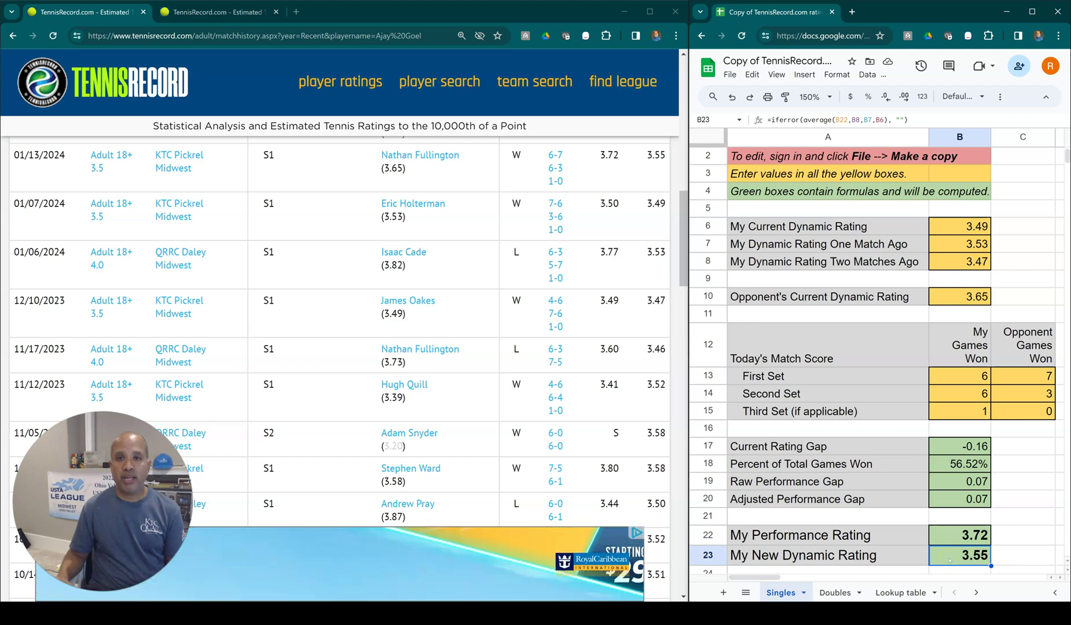
left_click(950, 558)
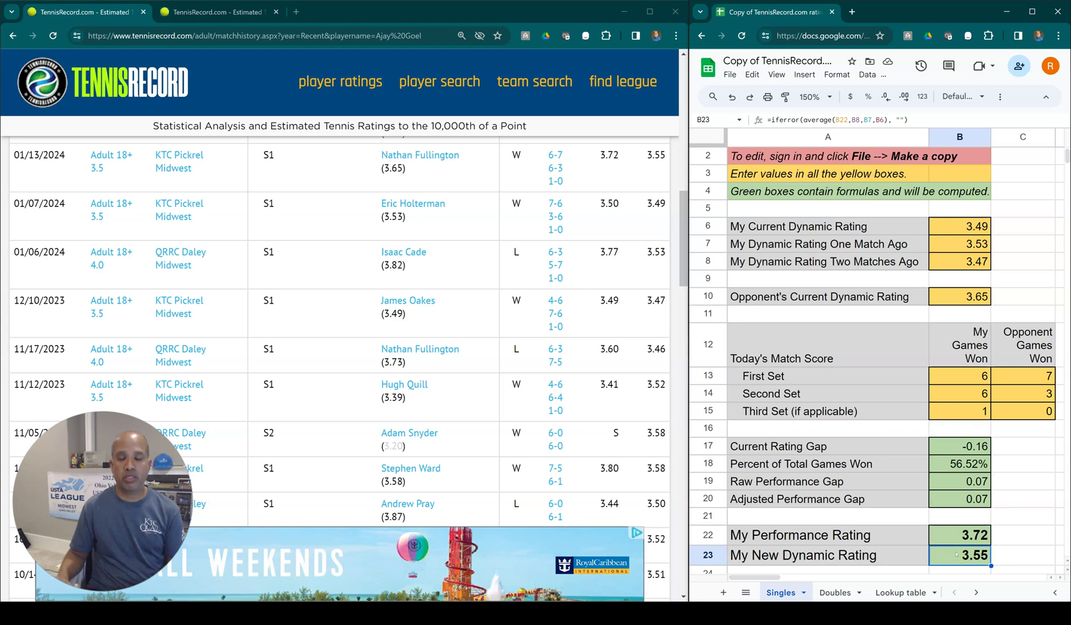
left_click_drag(635, 155, 666, 155)
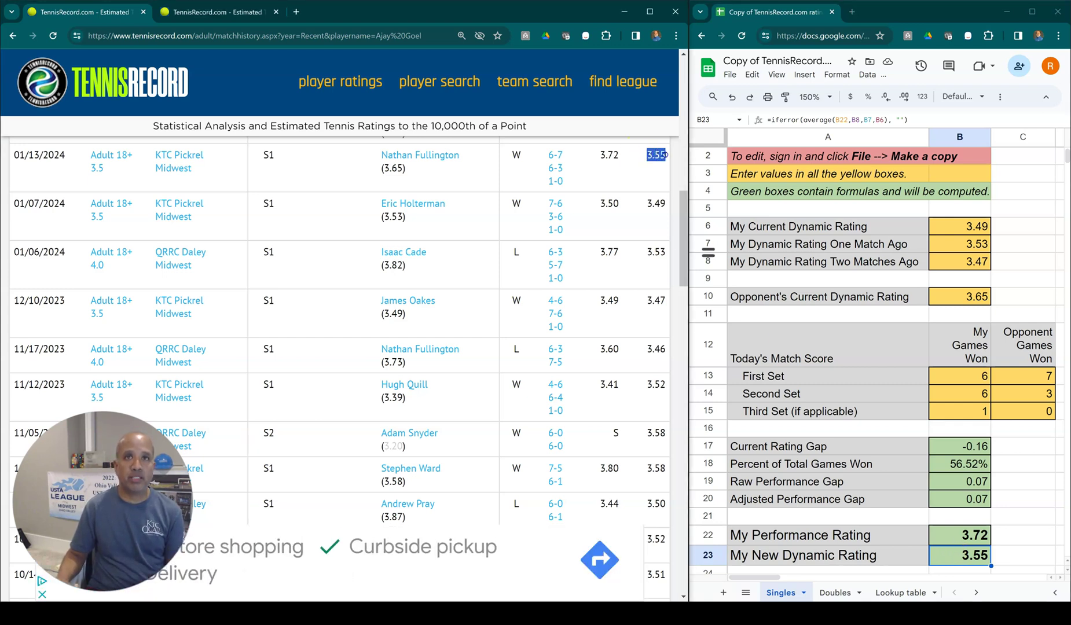
Review the 01/13/2024 match rating and the dynamic ratings of the three preceding matches on the TennisRecord page
left_click(635, 183)
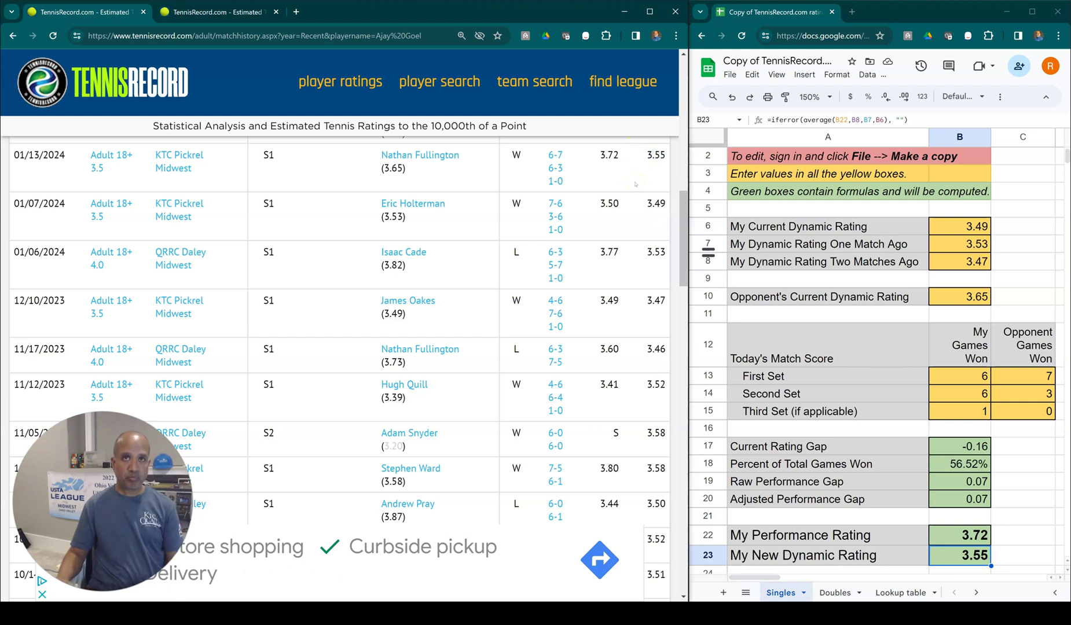
mouse_move(682, 220)
left_mouse_down()
mouse_move(682, 179)
mouse_move(682, 223)
left_mouse_up()
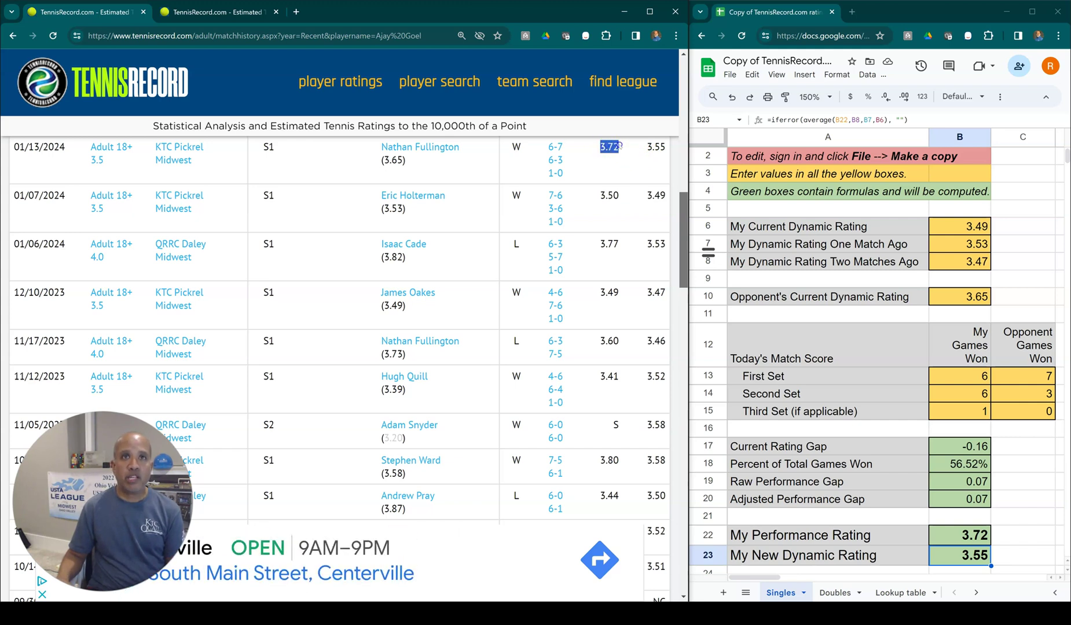
left_click(613, 148)
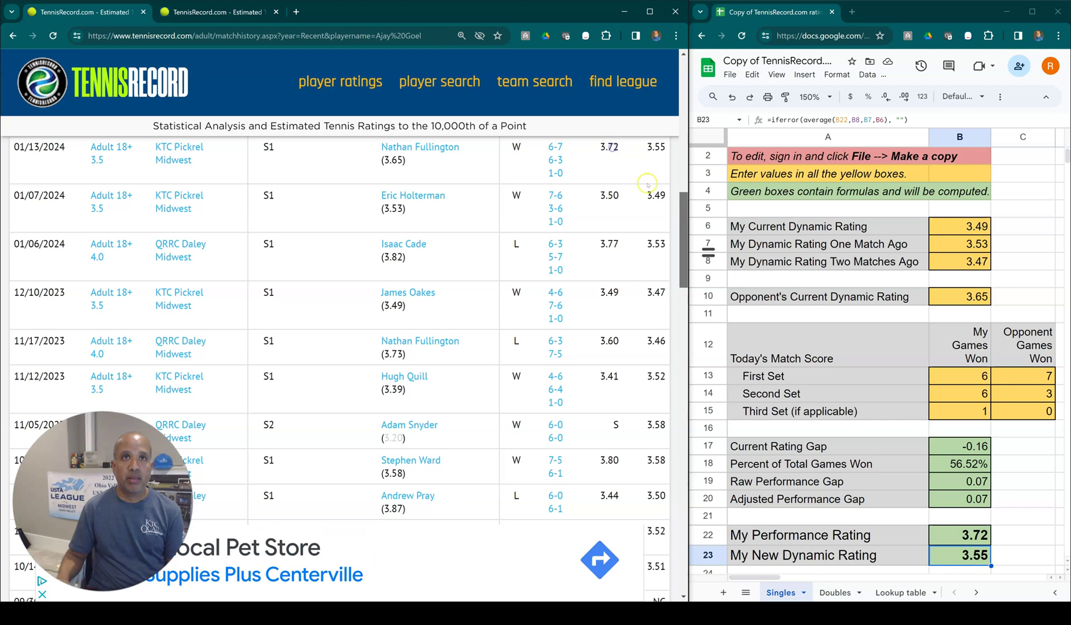
left_click_drag(600, 147, 615, 147)
left_click_drag(648, 196, 664, 195)
left_click_drag(647, 244, 667, 245)
left_click_drag(643, 296, 652, 293)
left_click(664, 293)
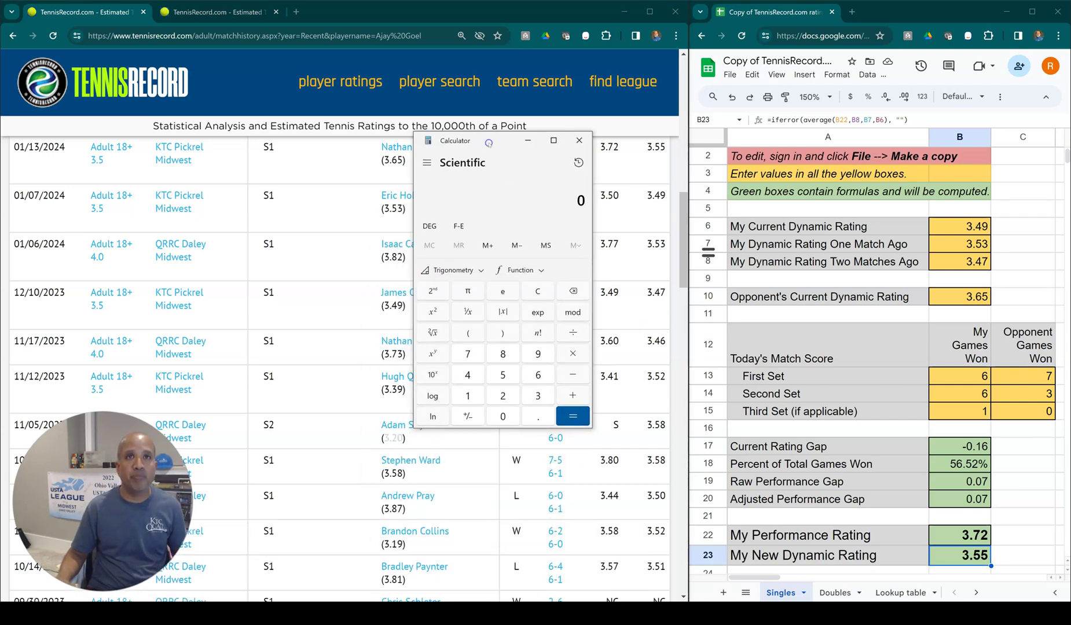
Calculate the average of 3.72, 3.49, 3.53 and 3.47 in Calculator by adding them and dividing by 4
type("3.72")
key("plus")
type("3.49")
key("plus")
type("3.53")
key("plus")
type("3.47")
key("Return")
key("slash")
type("4")
key("Return")
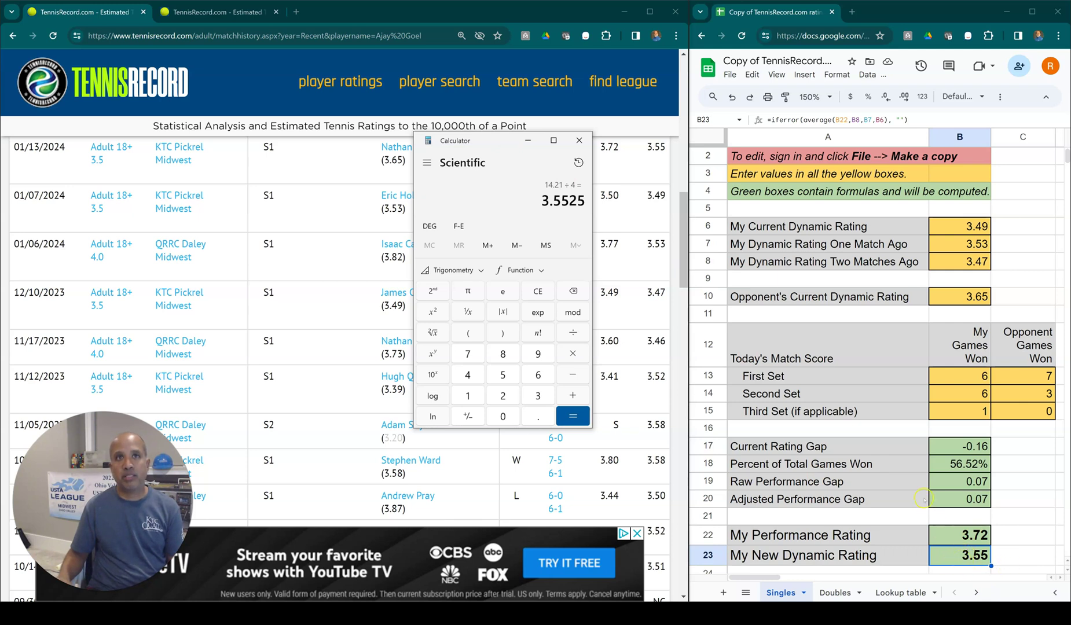
Compare the calculated average with My New Dynamic Rating and the site's 01/13/2024 rating, minimizing the calculator
left_click(971, 547)
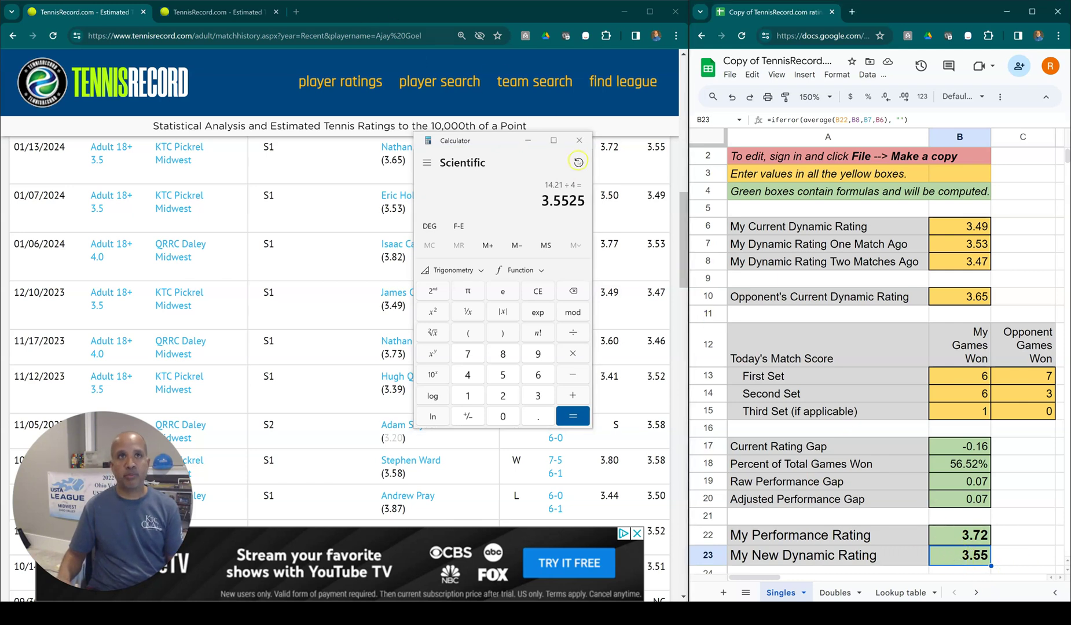
left_click(528, 140)
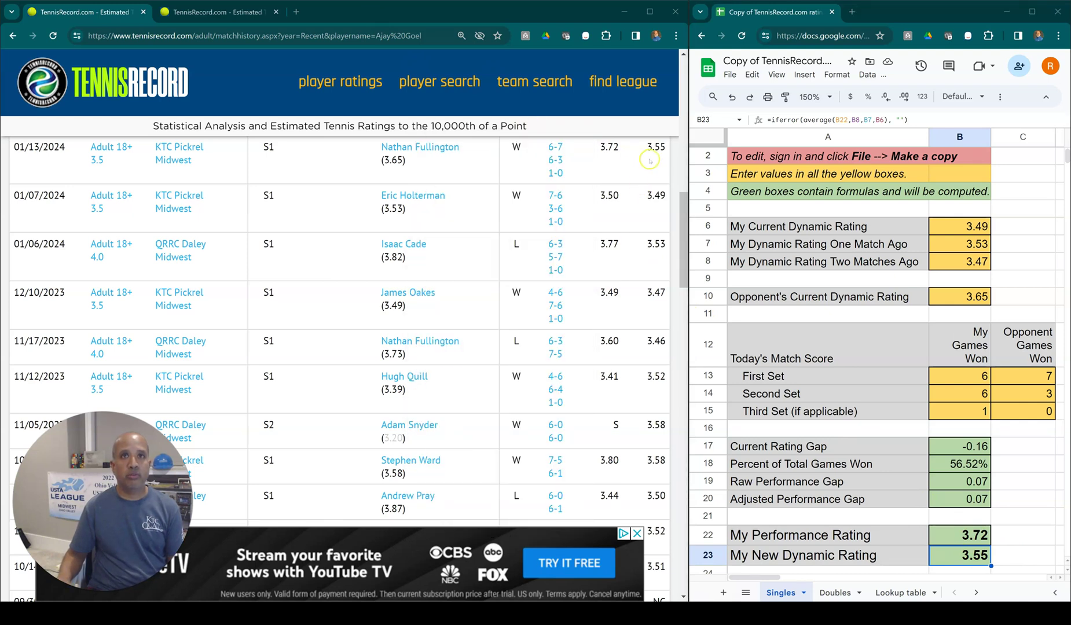
left_click_drag(649, 148, 667, 149)
left_click(634, 186)
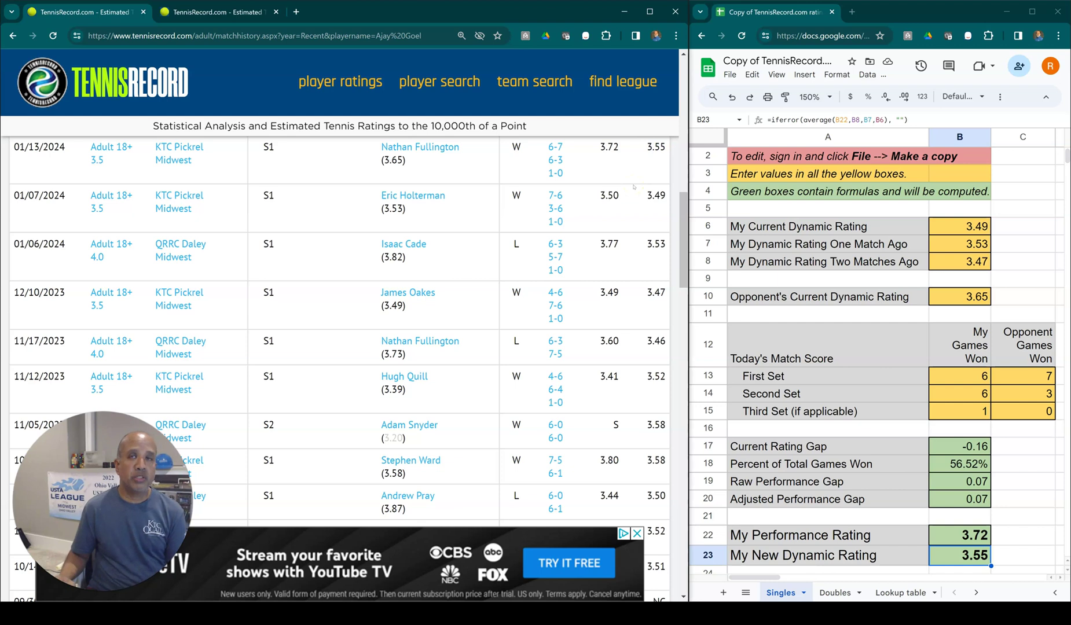
Check the Match and Rating column values of the 01/27/2024 match near the start of the match history
left_click(671, 219)
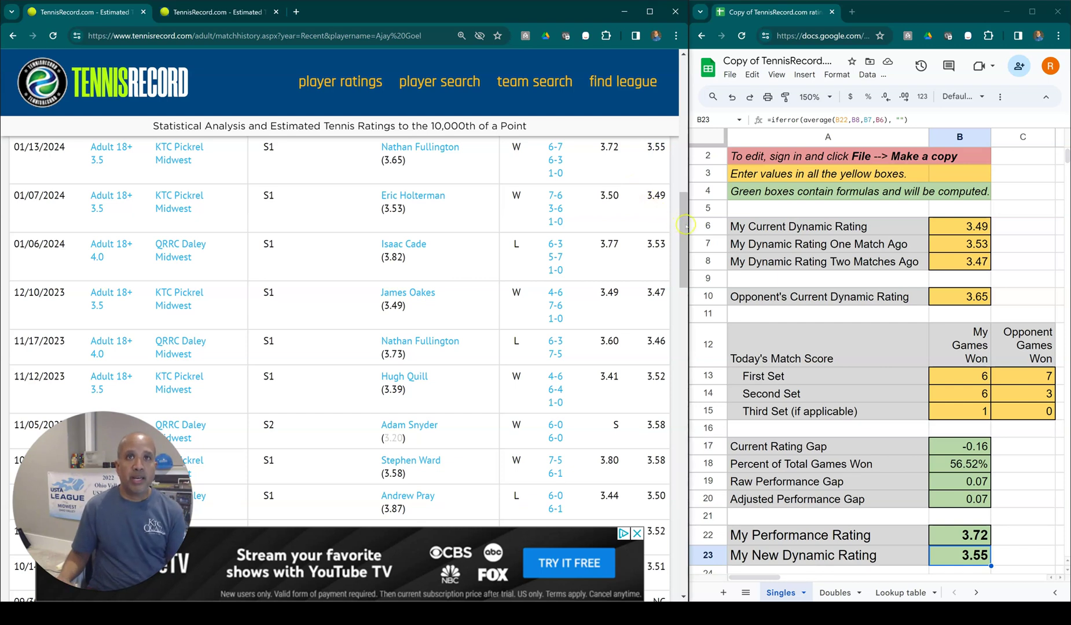
scroll(684, 225, "up", 1)
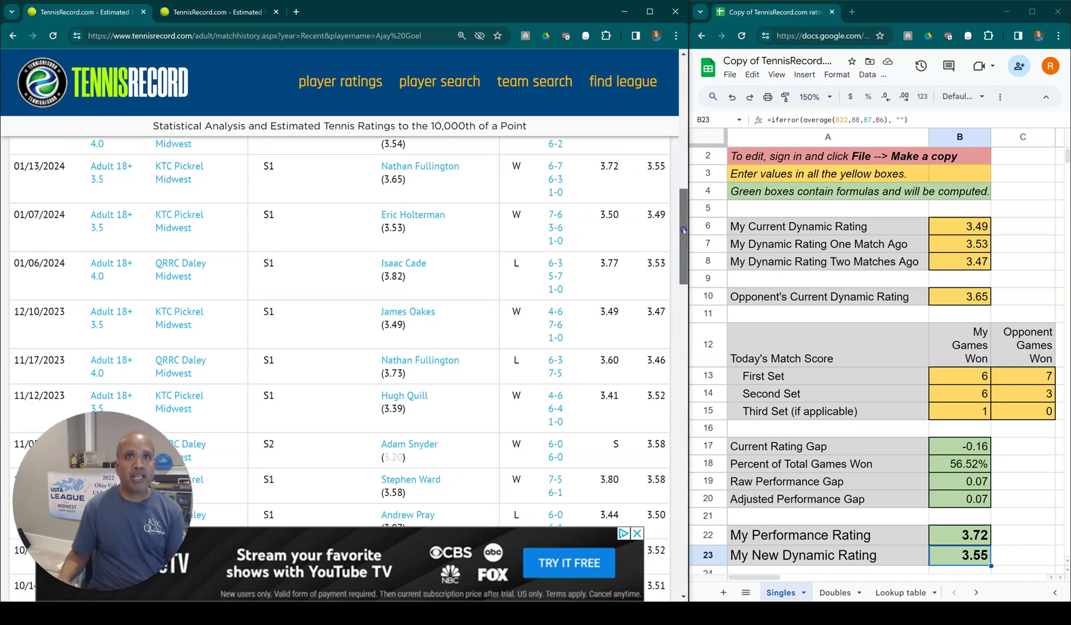
scroll(684, 226, "down", 1)
left_click_drag(684, 227, 684, 200)
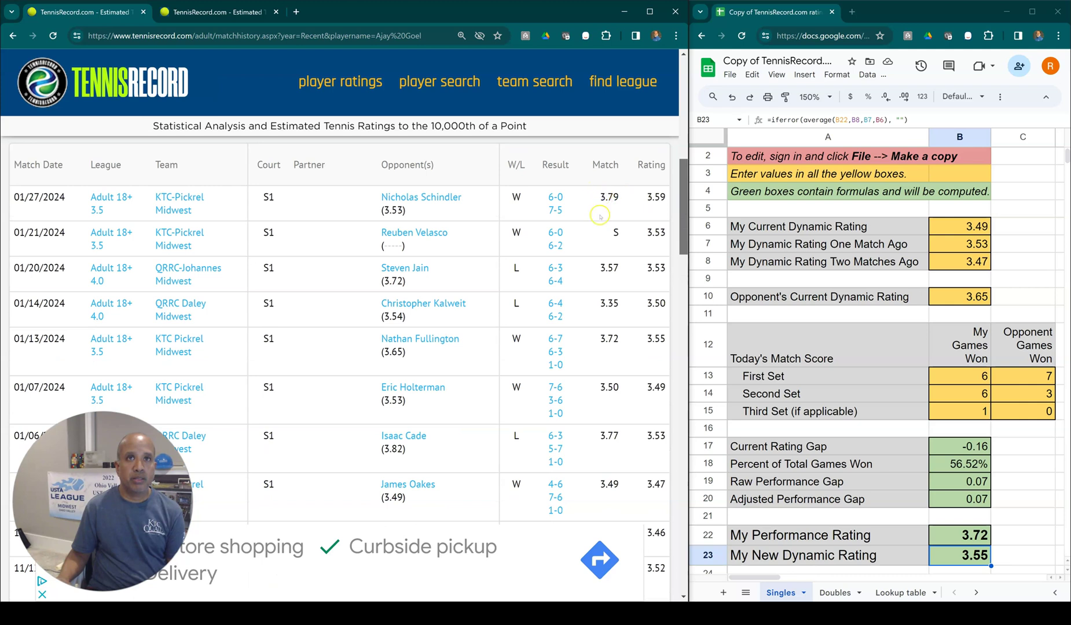
double_click(615, 196)
left_click(613, 199)
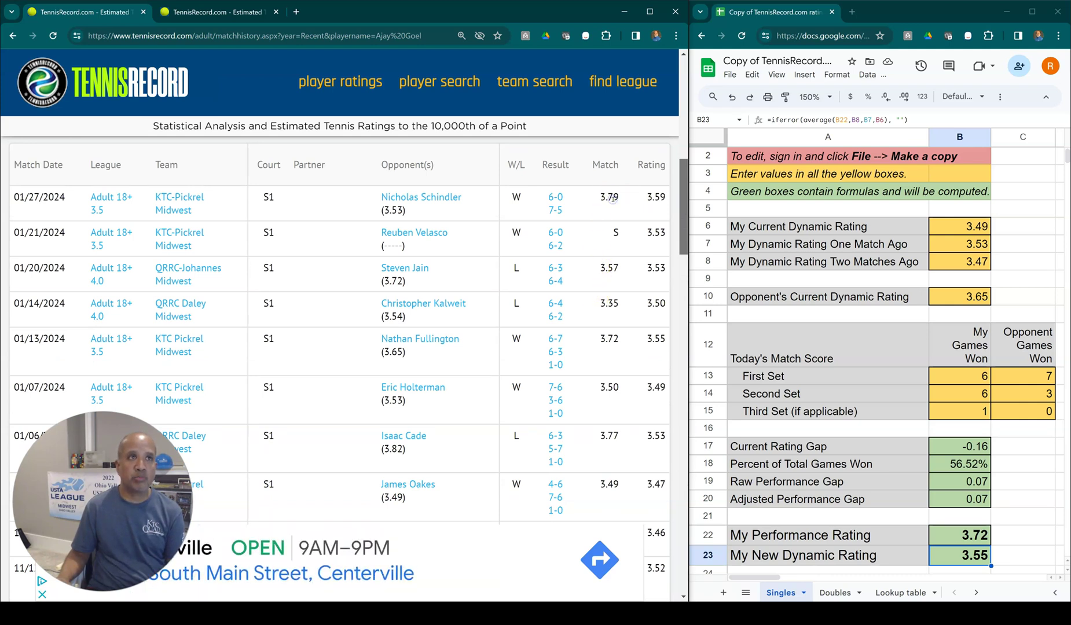
double_click(665, 197)
left_click(664, 198)
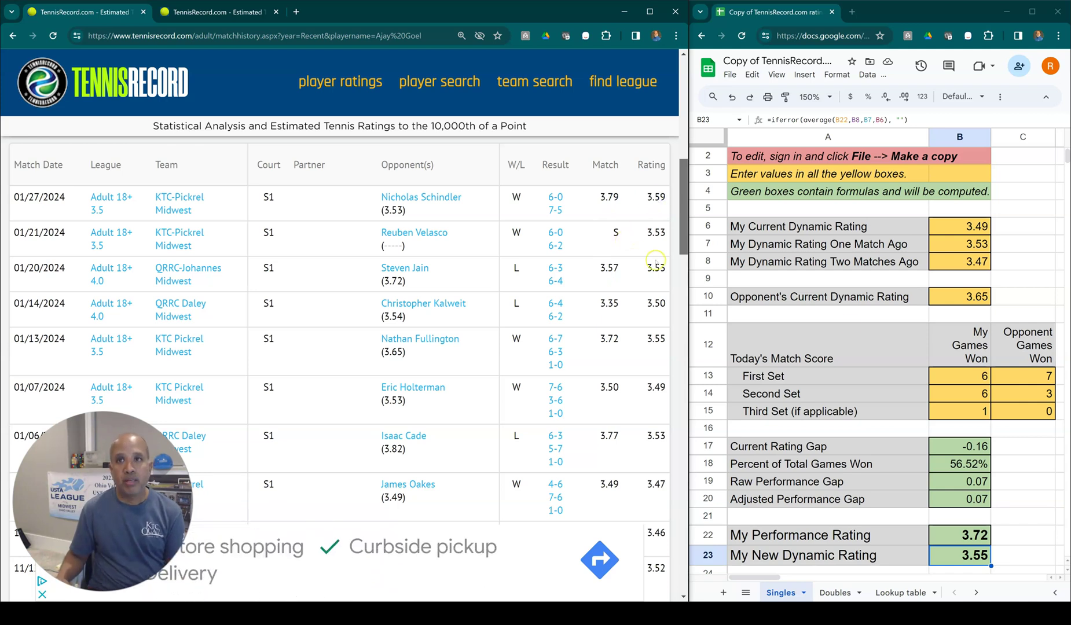
Open the Doubles sheet and the second player's match history, going to the 09/23/2023 doubles match
left_click(894, 377)
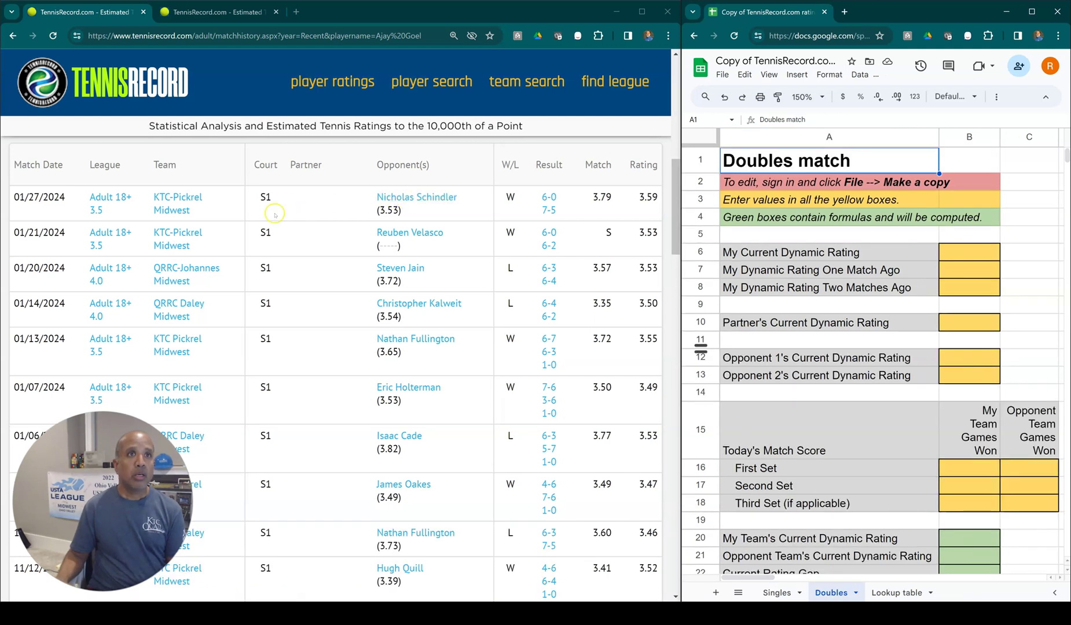
scroll(270, 206, "up", 10)
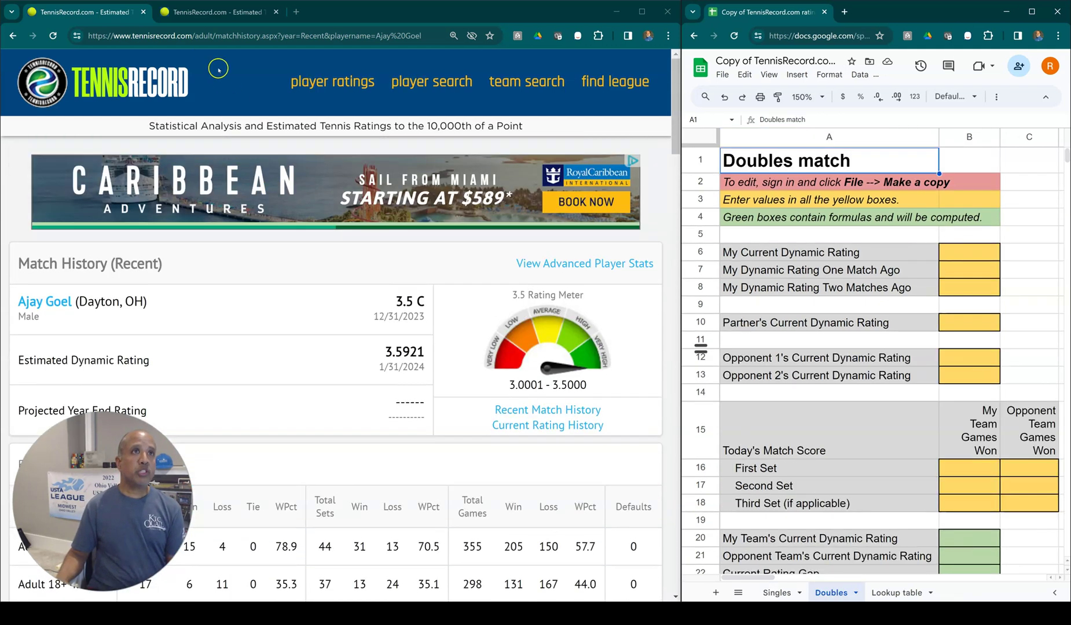
left_click(198, 13)
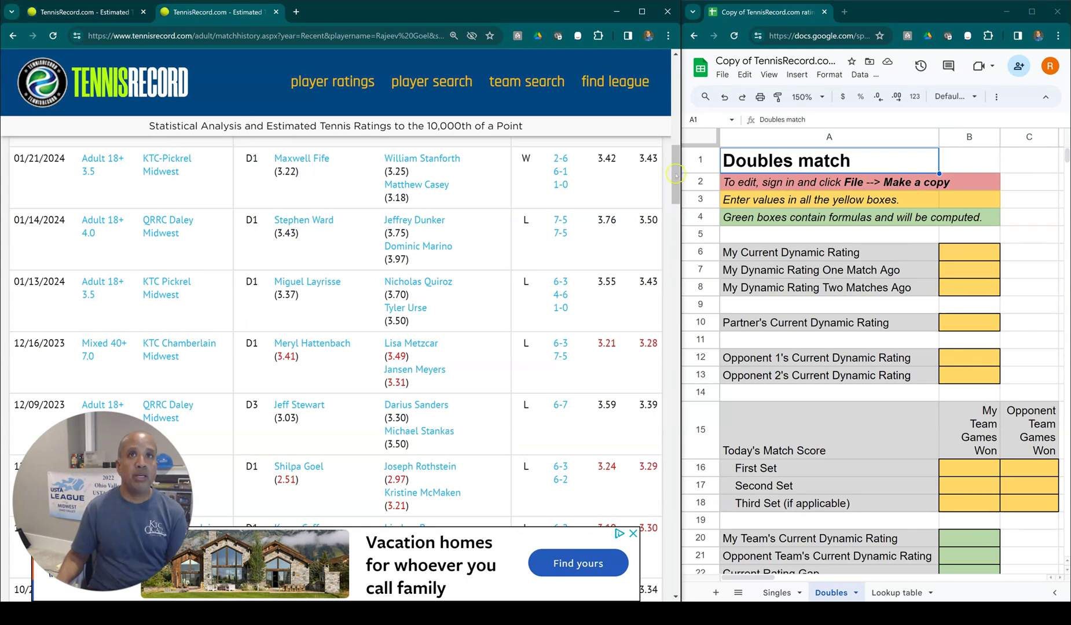
left_click_drag(675, 174, 675, 259)
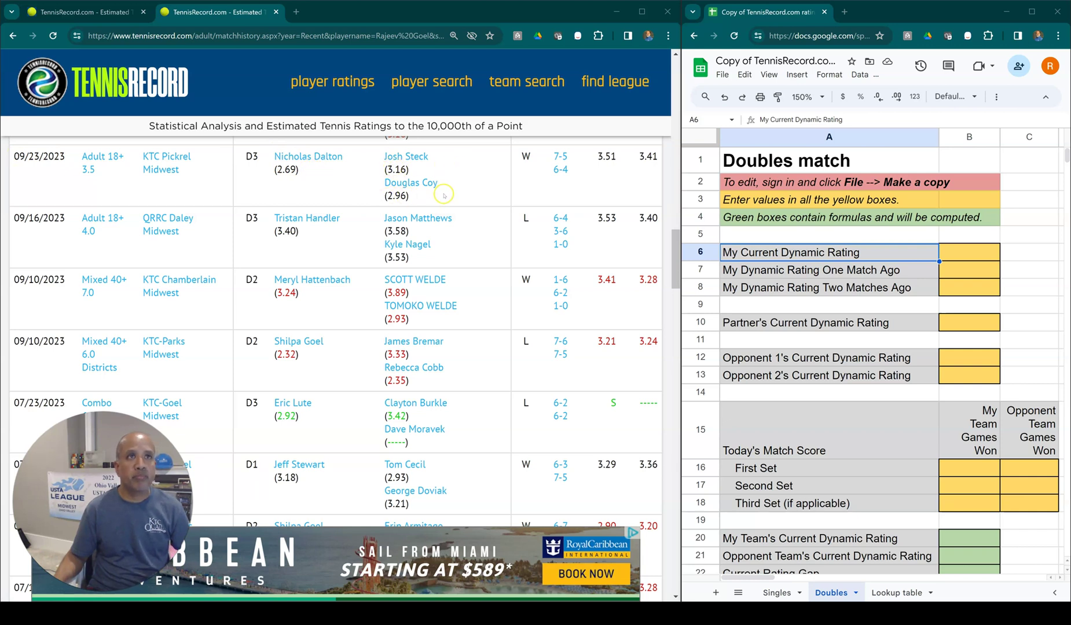
Go through the input cells for My Current Dynamic Rating and the ratings one and two matches ago
left_click(970, 254)
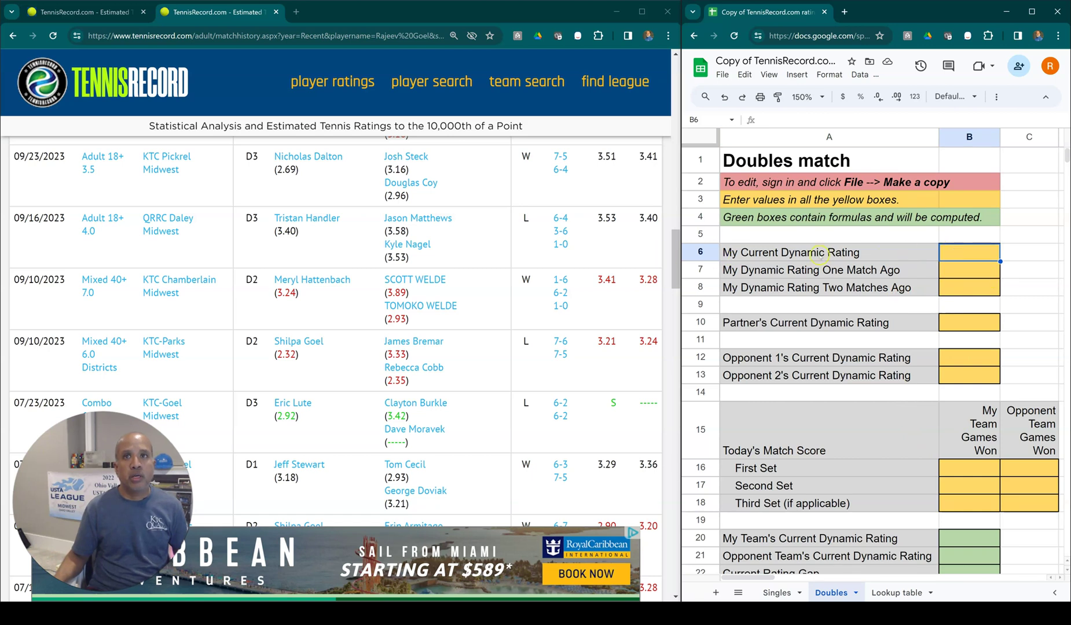
left_click(961, 271)
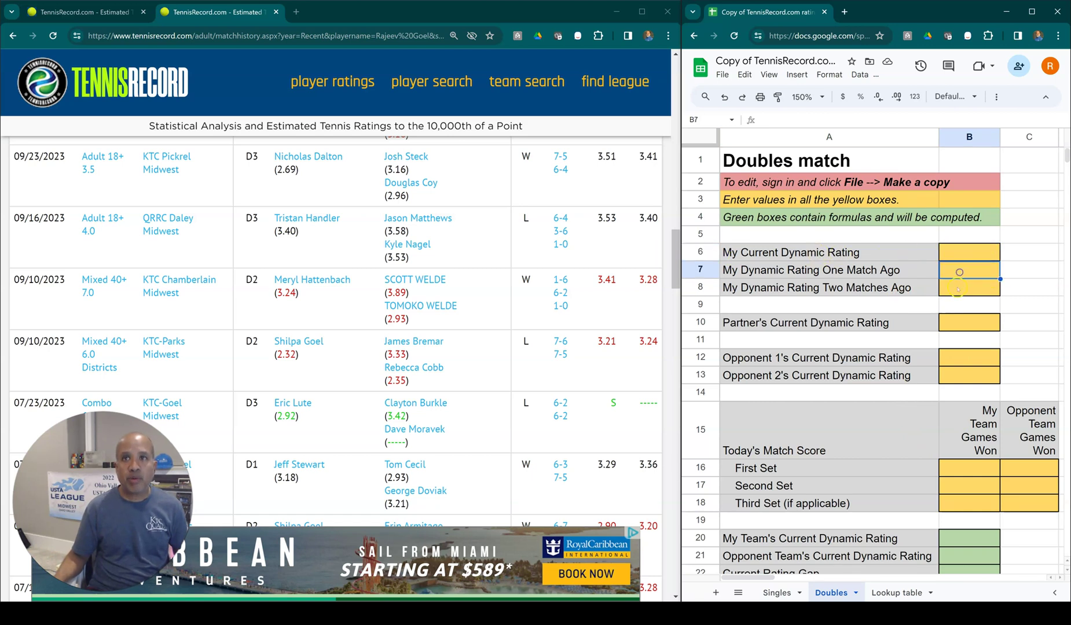
left_click(957, 288)
left_click(963, 255)
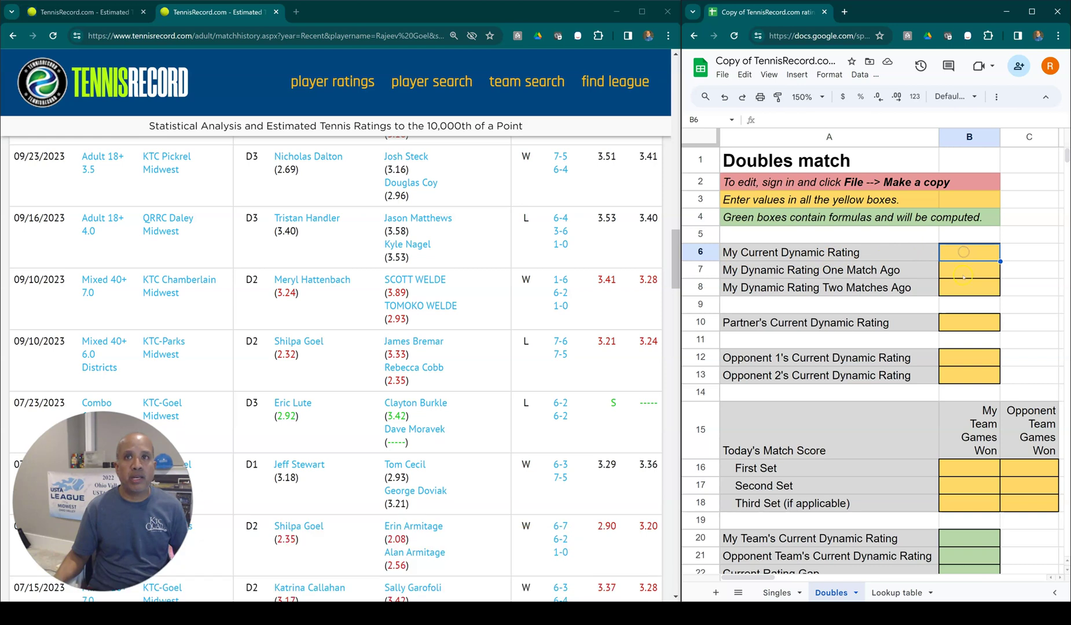
left_click(961, 271)
left_click(959, 289)
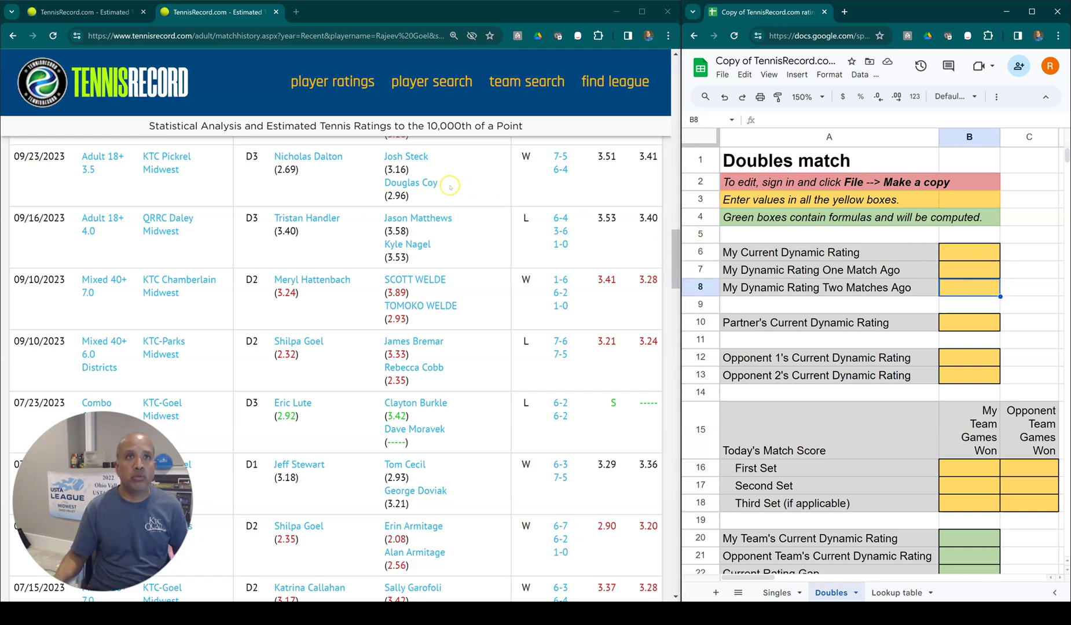
Enter 3.40 from the 09/16/2023 match as My Current Dynamic Rating and 3.36 as My Dynamic Rating One Match Ago
double_click(655, 218)
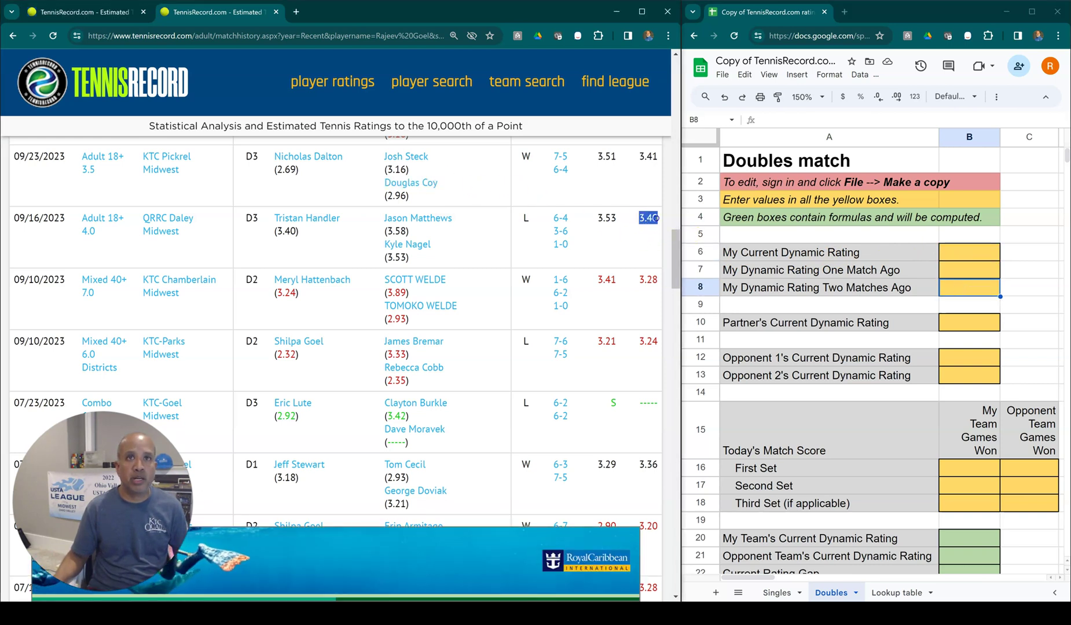
left_click(653, 218)
left_click(955, 280)
left_click(964, 254)
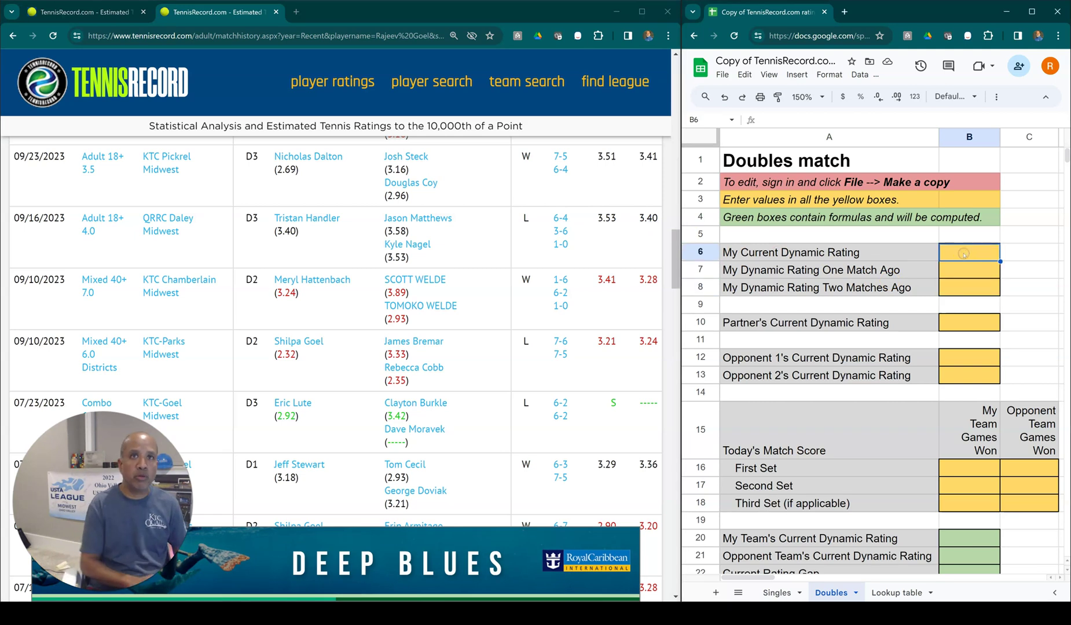
type("3.40")
key("Return")
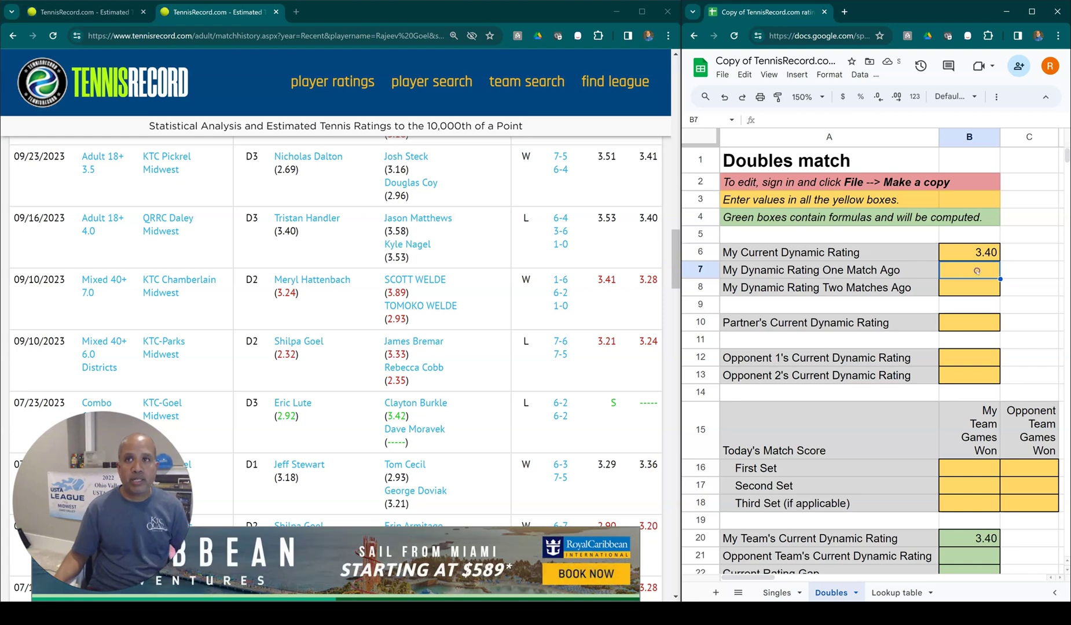
type("3.36")
key("Return")
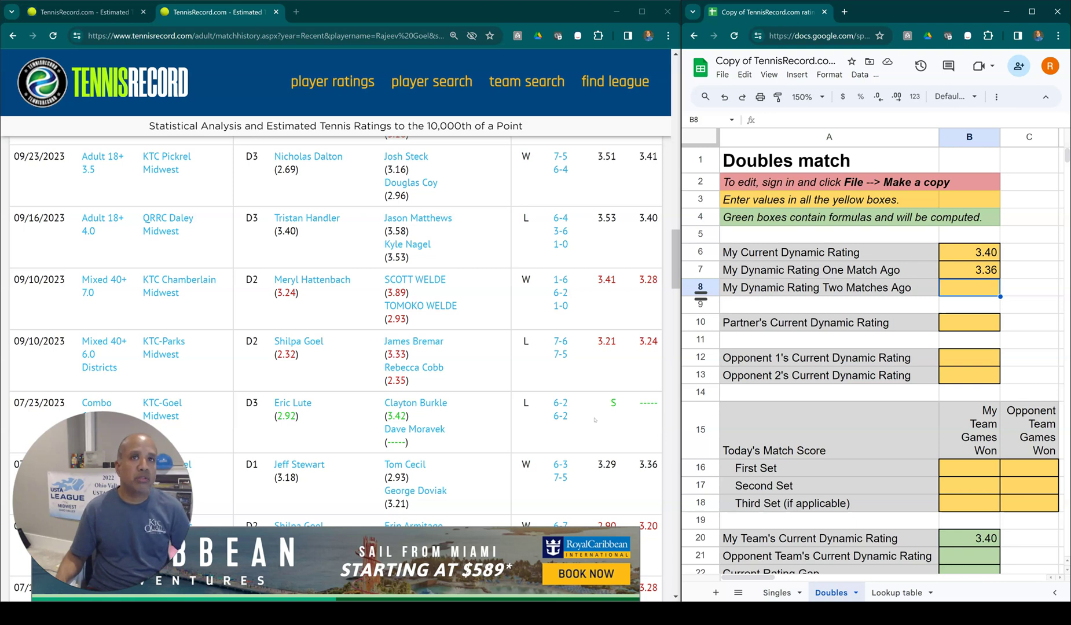
Examine the Match and Rating column values of the 09/16/2023 match in the history
left_click(657, 169)
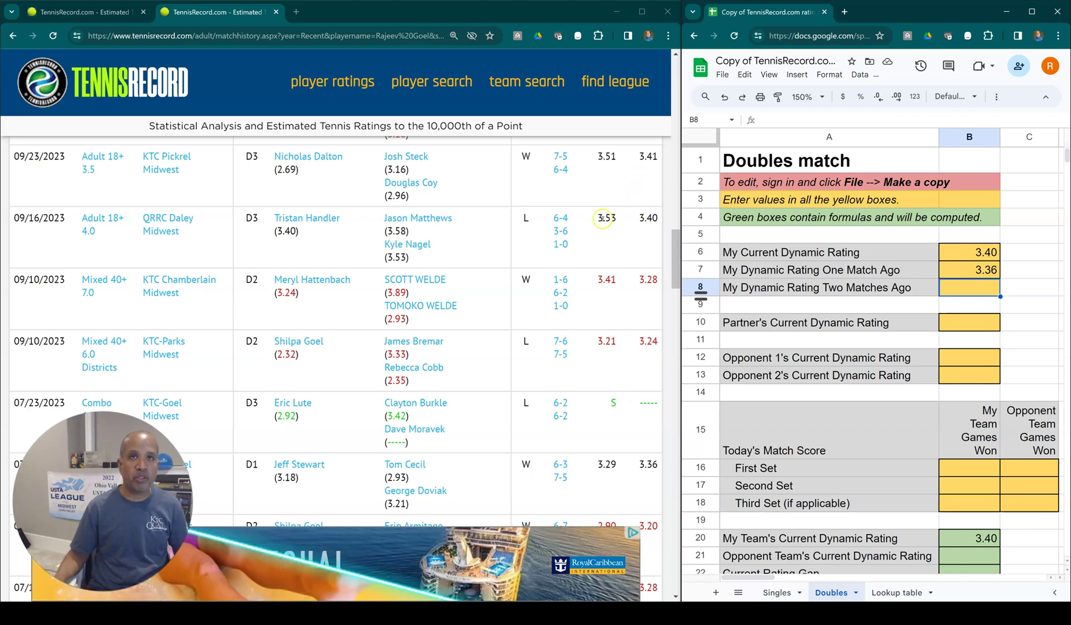
left_click_drag(604, 219, 657, 215)
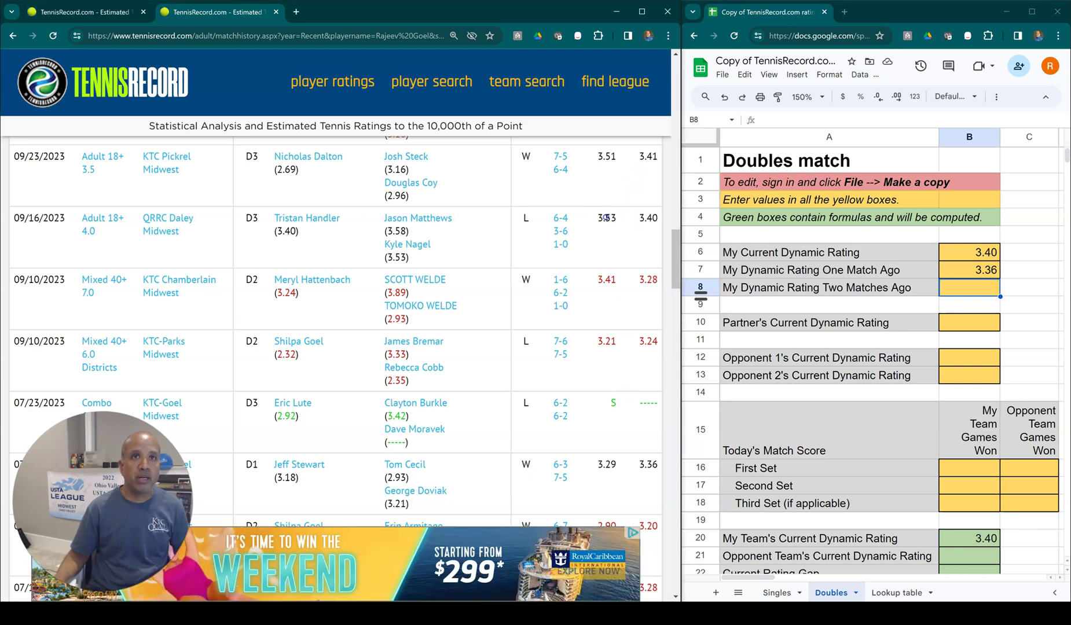
left_click(604, 218)
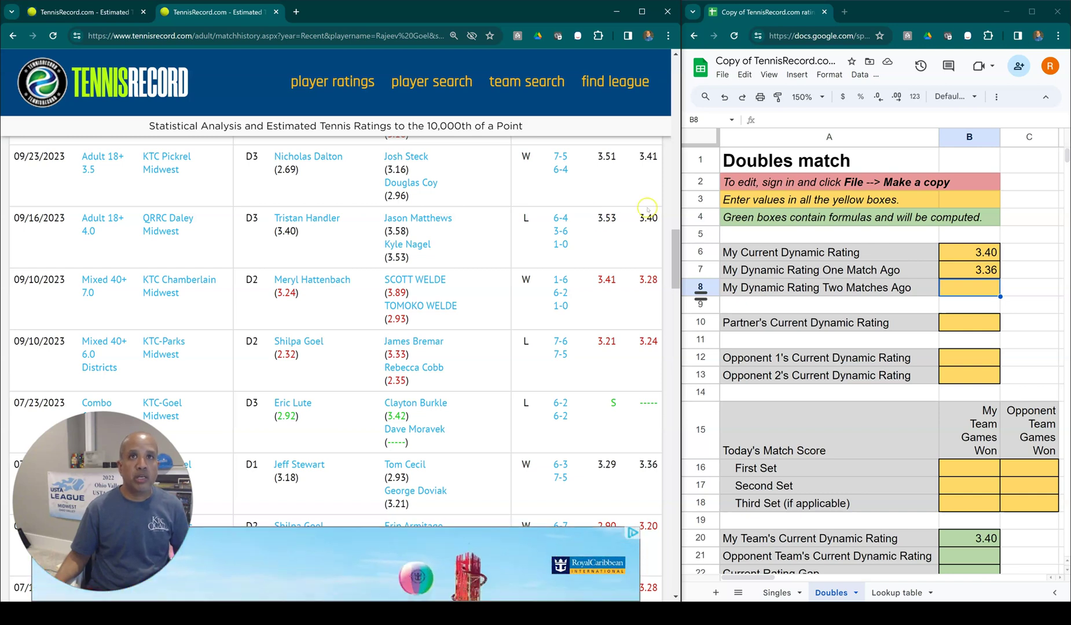
left_click_drag(639, 217, 658, 217)
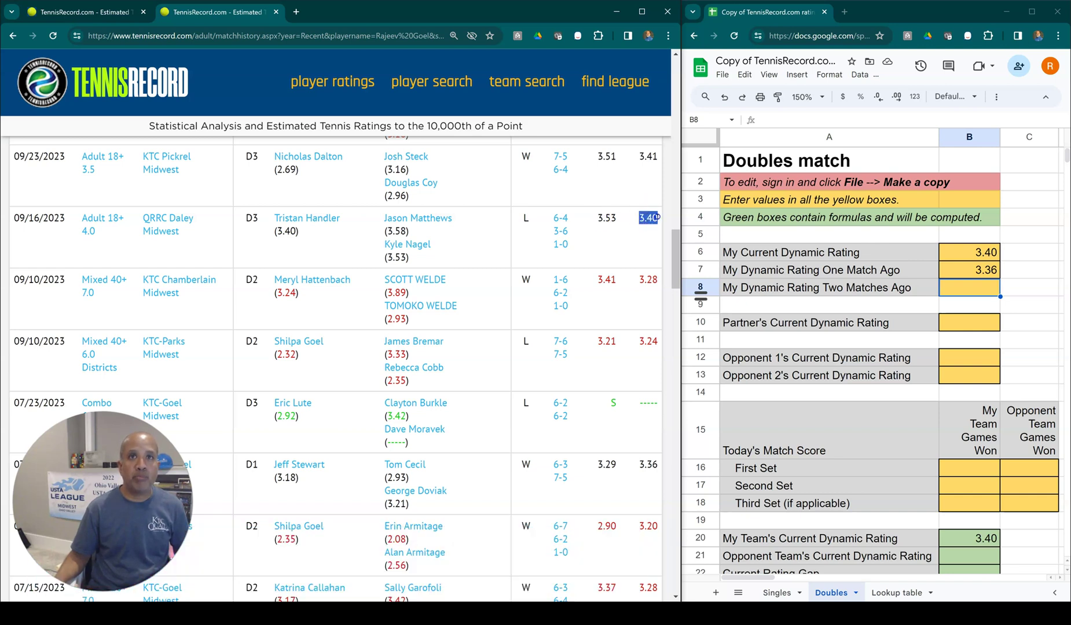
left_click(670, 372)
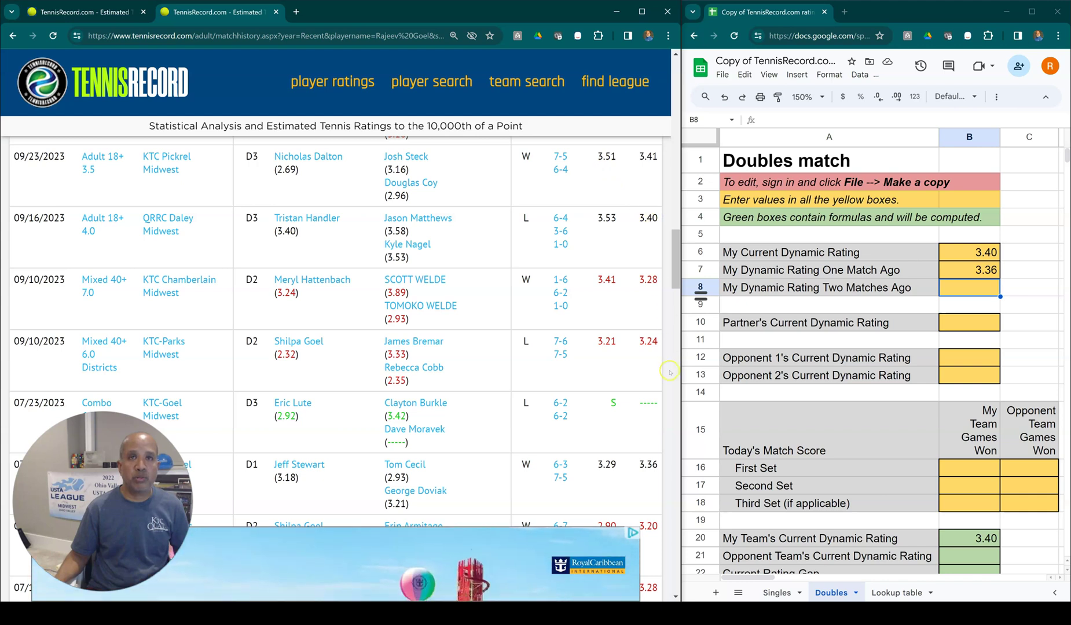
Copy the 3.36 rating from the 07/15/2023 Adult 40+ match into My Dynamic Rating Two Matches Ago
scroll(642, 449, "down", 1)
scroll(643, 448, "down", 4)
left_click_drag(641, 370, 660, 370)
key("ctrl+c")
left_click(973, 285)
key("ctrl+v")
key("Return")
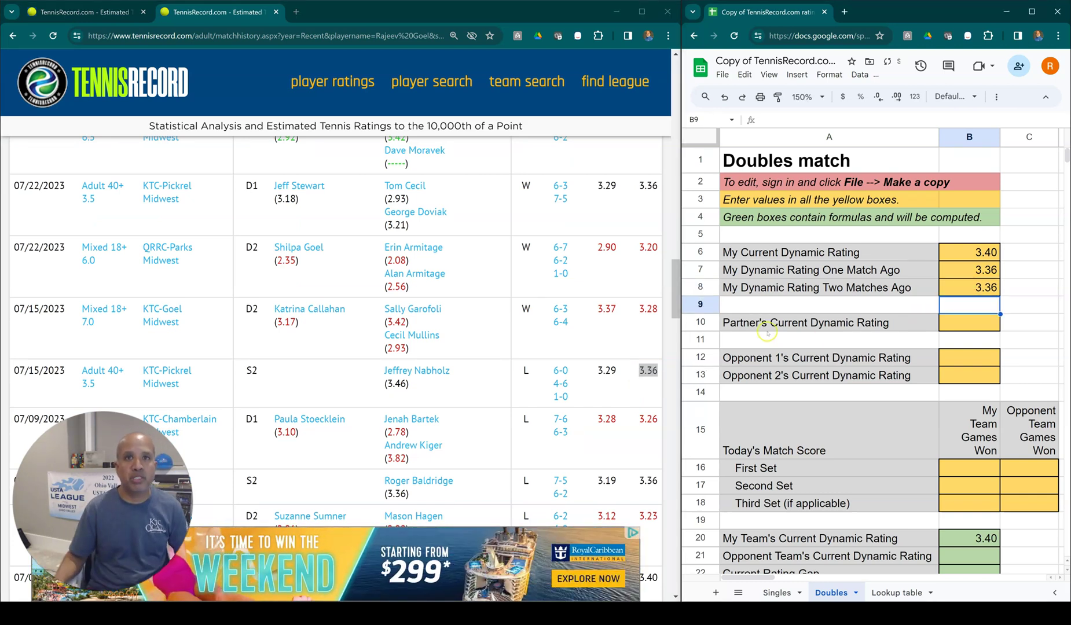
Enter the partner's 2.69 rating from the 09/23/2023 match as Partner's Current Dynamic Rating
left_click_drag(677, 293, 678, 265)
left_click(807, 326)
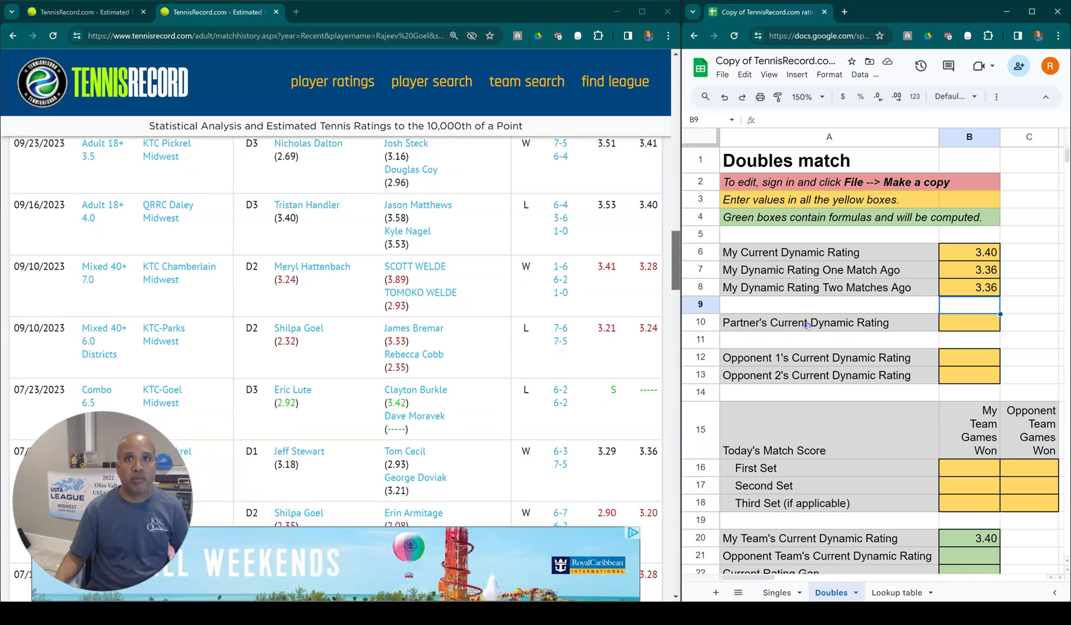
key("Down")
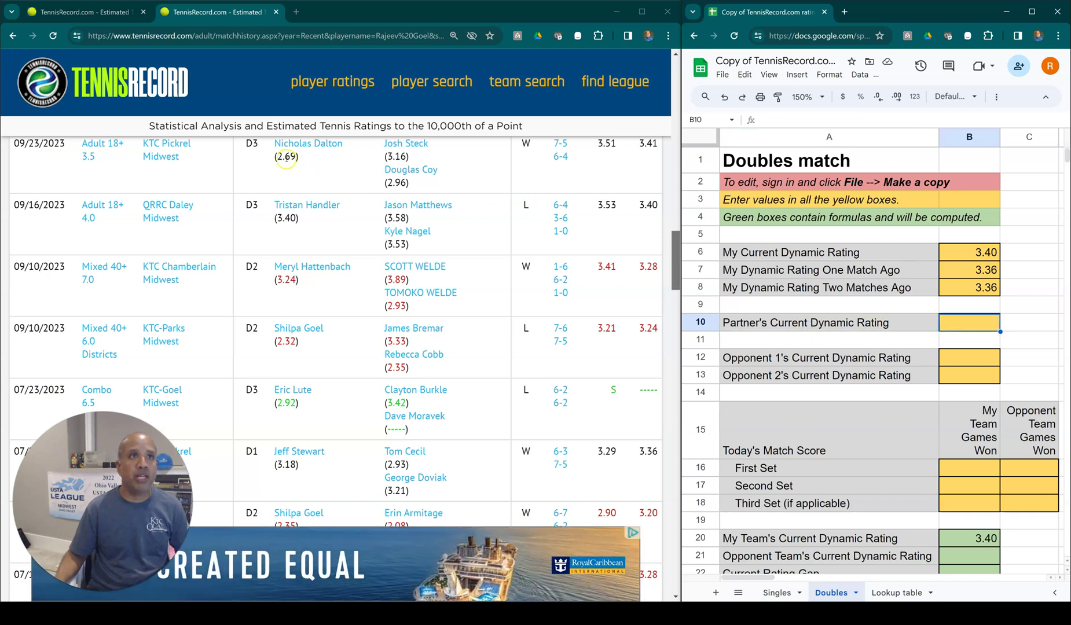
left_click_drag(276, 157, 290, 157)
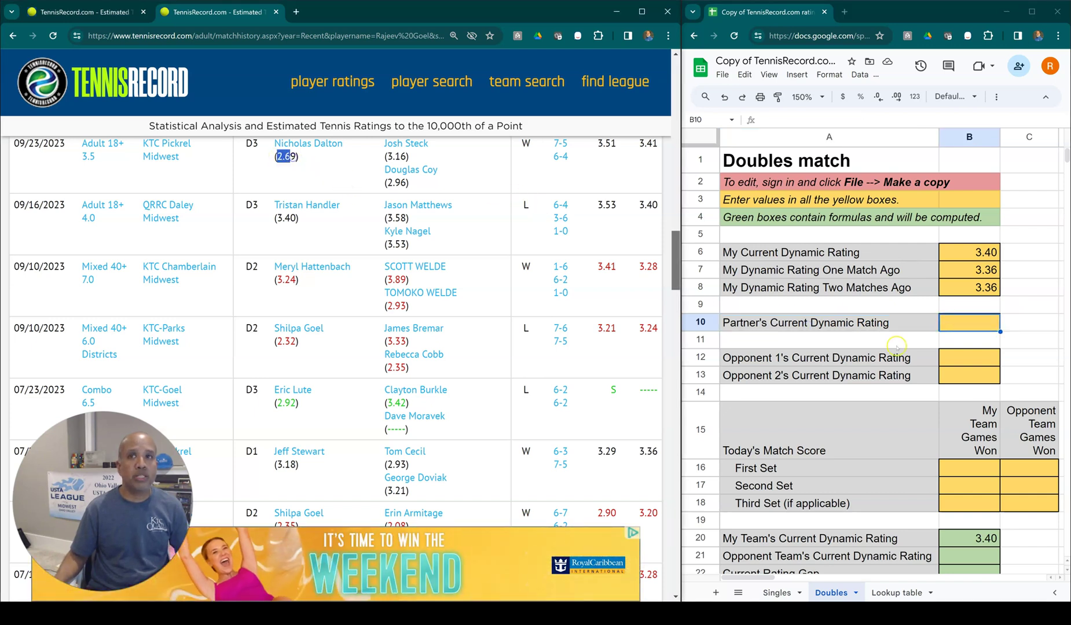
left_click(966, 330)
type("2.6")
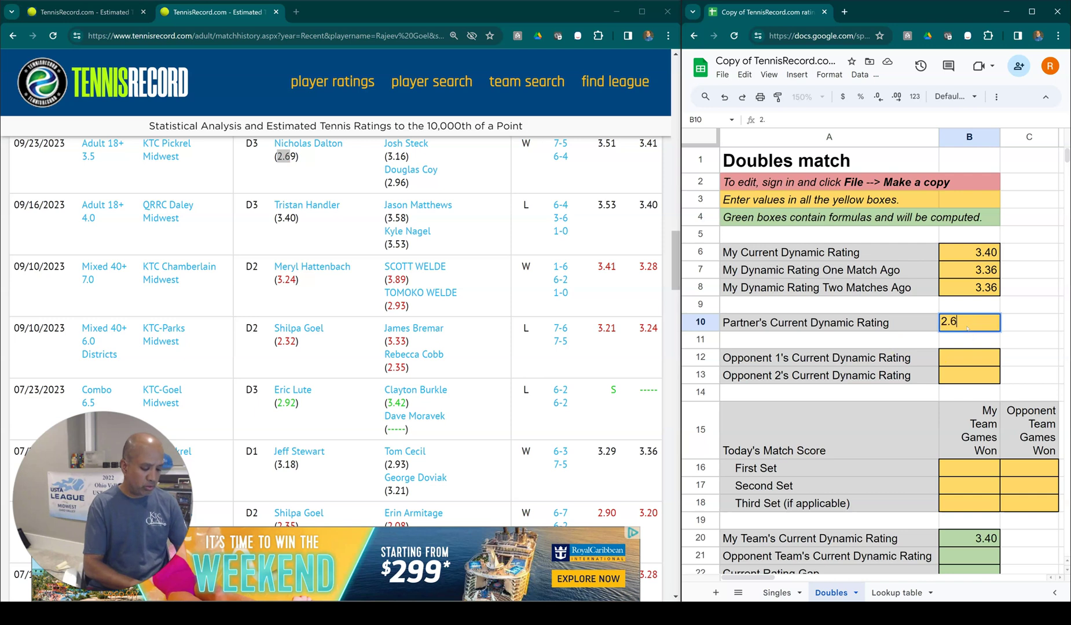
type("9")
key("Return")
Enter 3.16 as Opponent 1's and 2.96 as Opponent 2's Current Dynamic Rating from the 09/23/2023 match
left_click(969, 355)
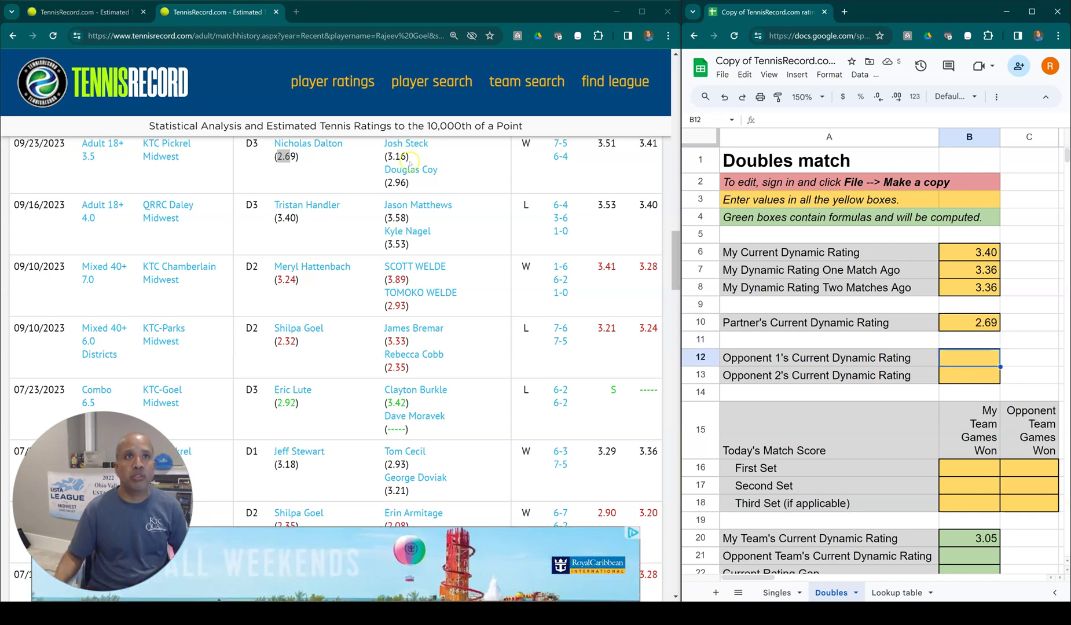
type("3.16")
key("Return")
type("2.96")
key("Return")
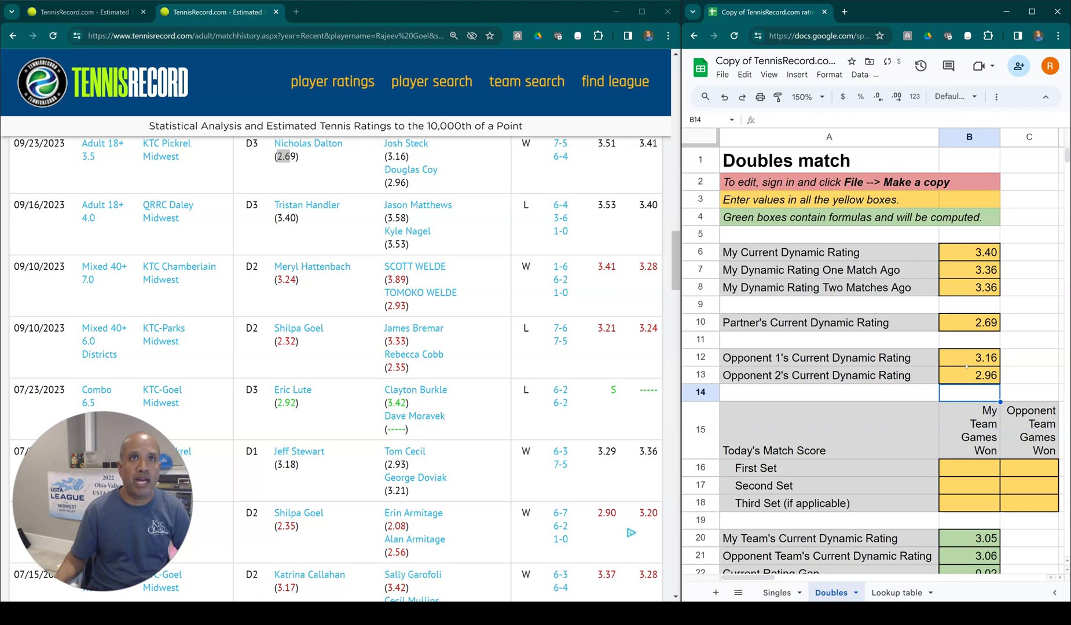
Enter the First Set score of the 09/23/2023 match as 7 games for my team and 5 for the opponents
left_click_drag(676, 250, 676, 248)
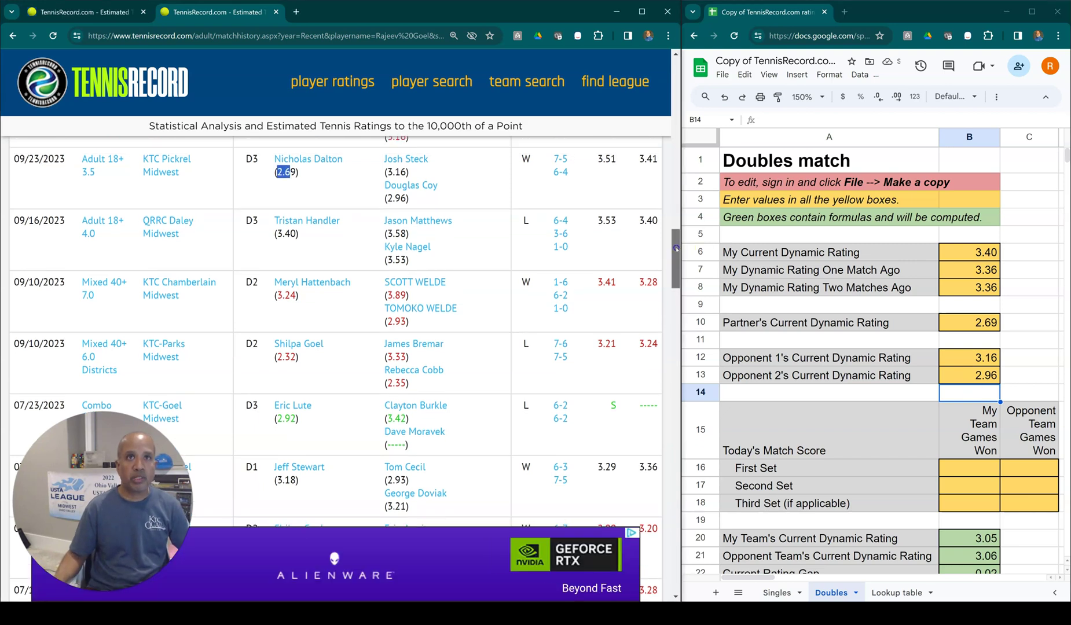
left_click(960, 464)
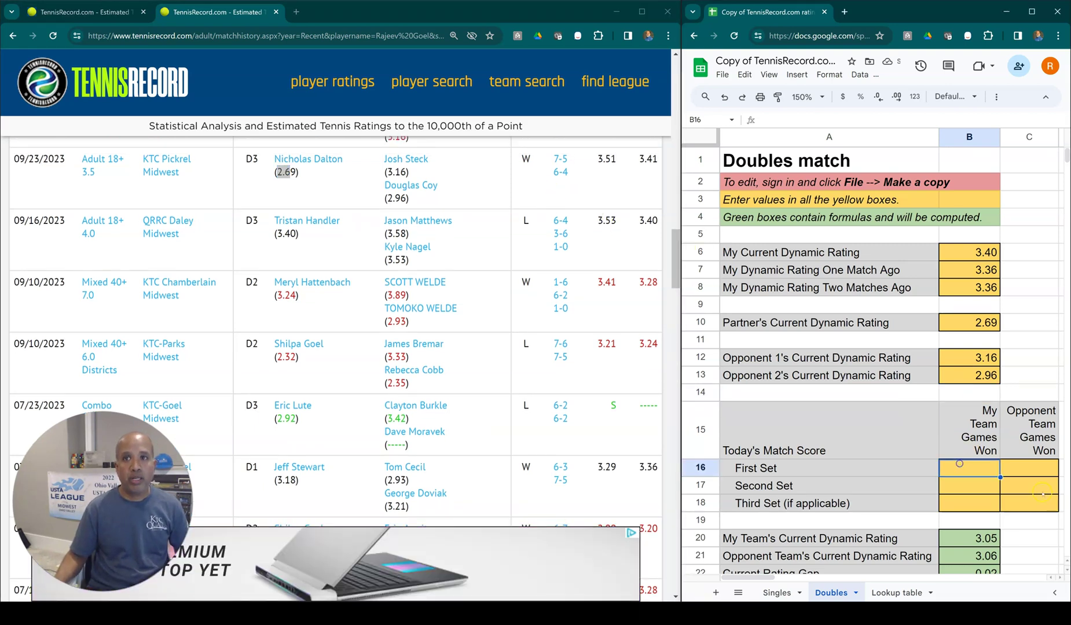
type("7")
key("Tab")
type("5")
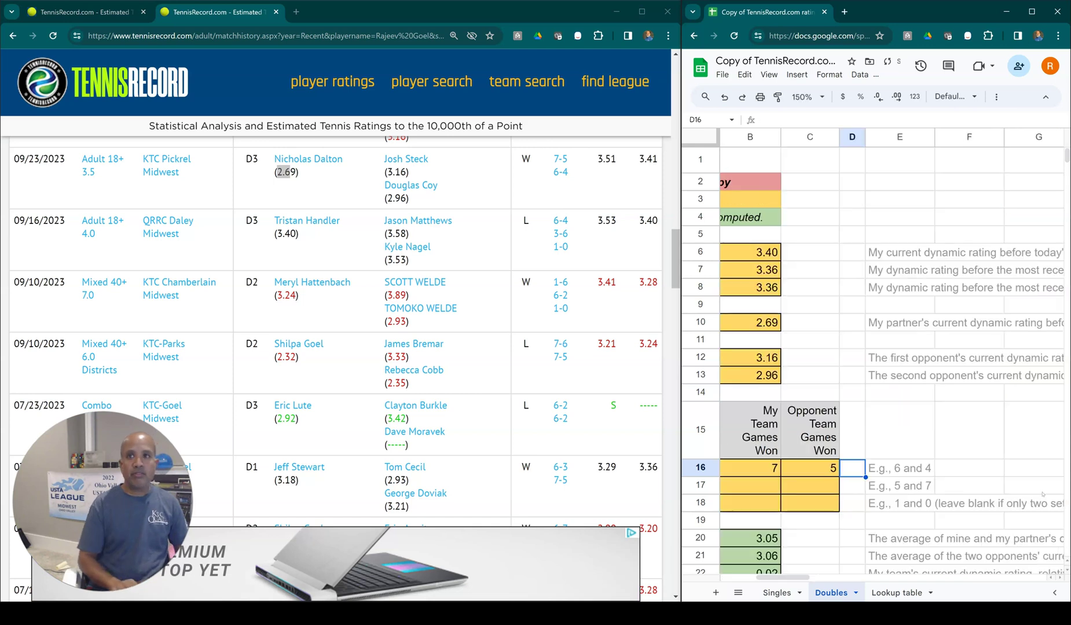
key("Return")
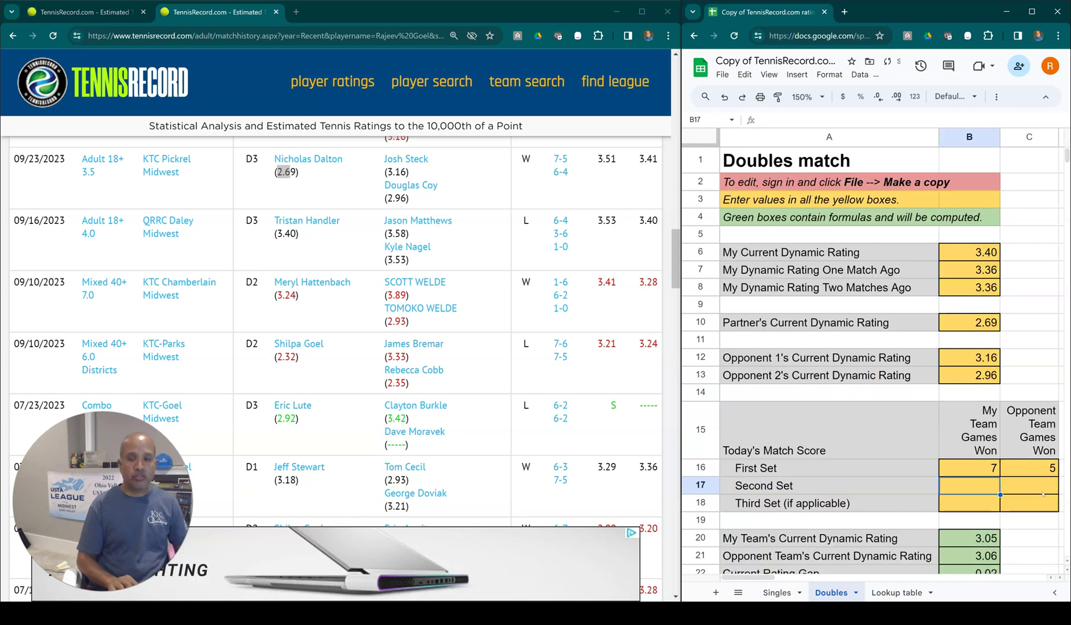
Enter the Second Set score as 6 games for my team and 4 for the opponents
type("6")
key("Tab")
type("4")
key("Left")
key("Left")
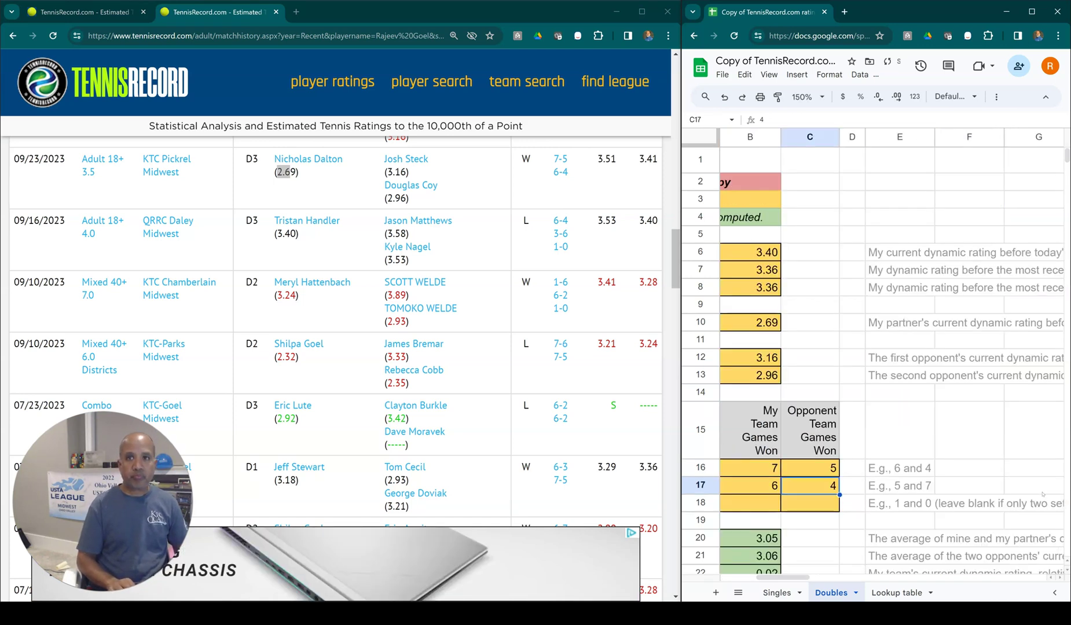
left_click(1042, 494)
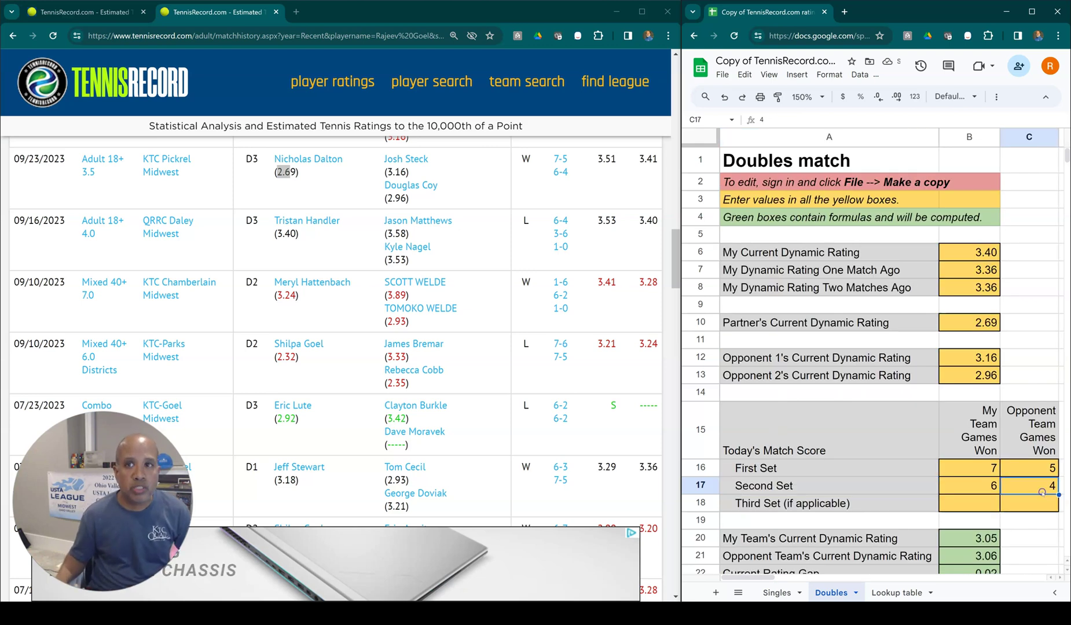
Check the Percent of Total Games Won by computing 13 ÷ 22 × 100 in Calculator, and close Calculator
scroll(1013, 469, "down", 3)
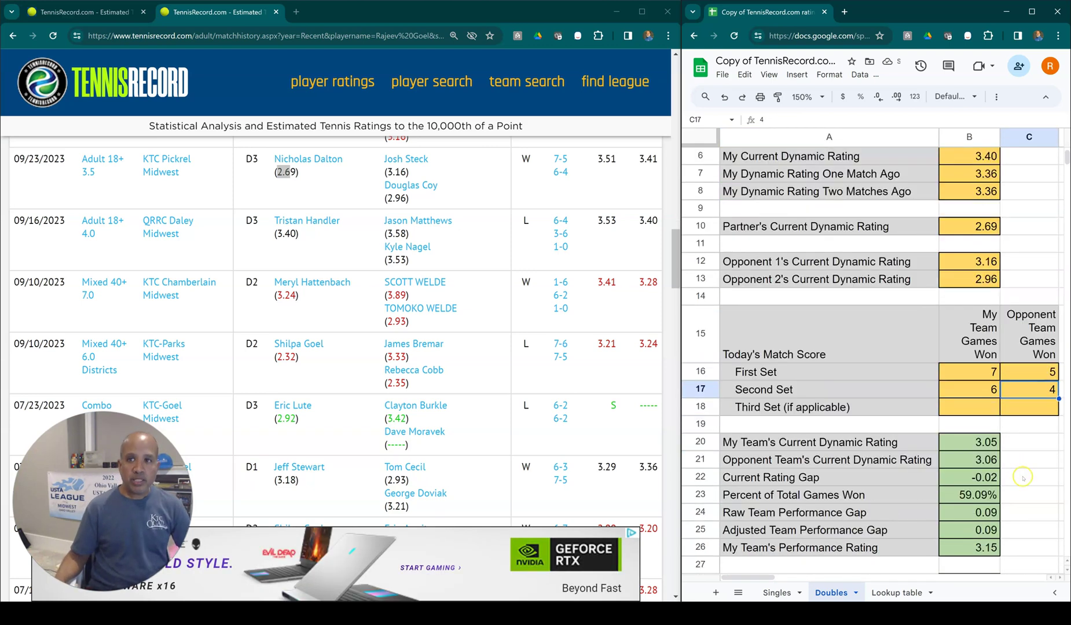
left_click(962, 496)
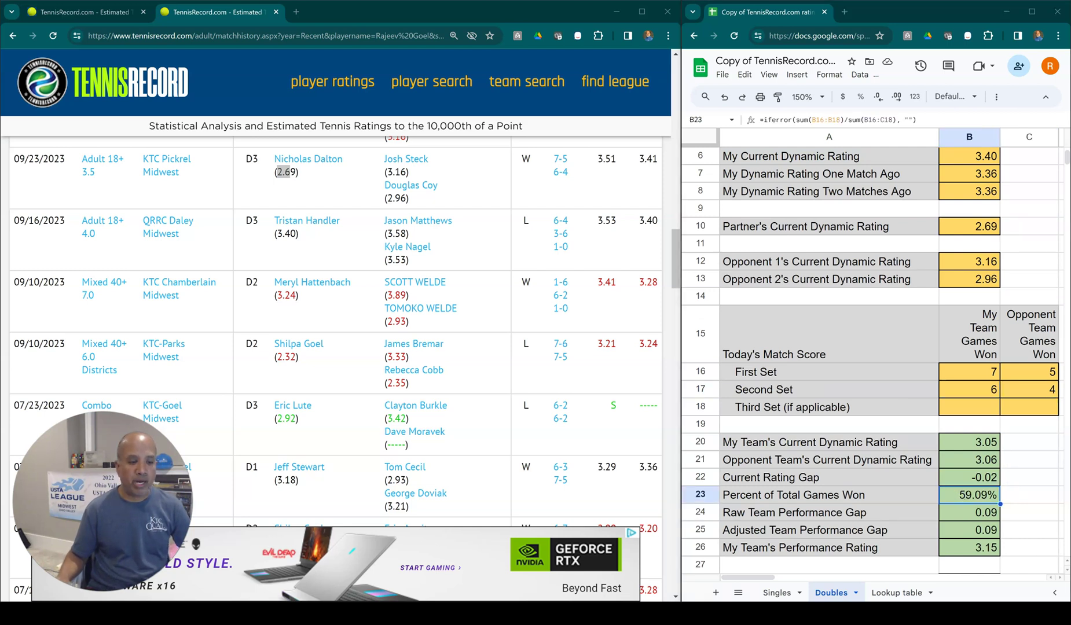
left_click_drag(517, 391, 488, 194)
key("Escape")
type("13 ÷")
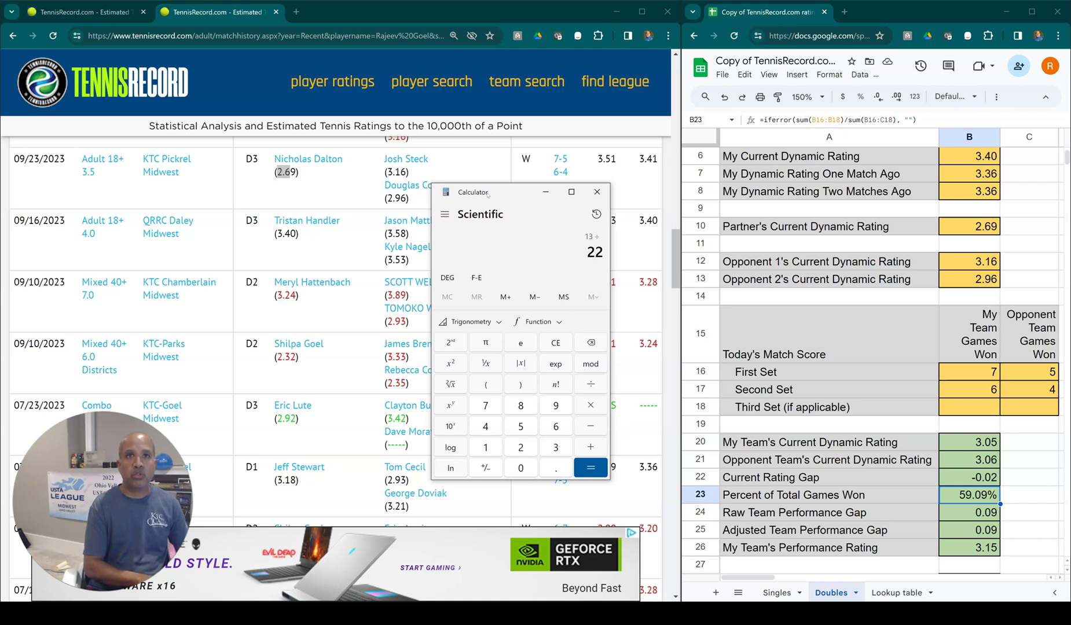
key("Return")
type("*100")
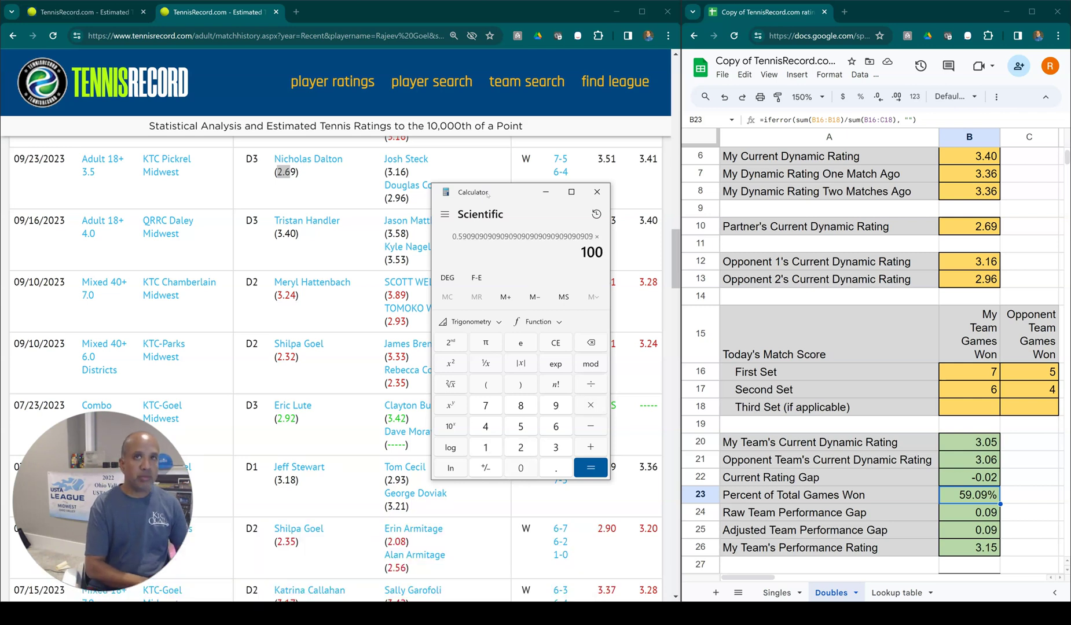
key("Return")
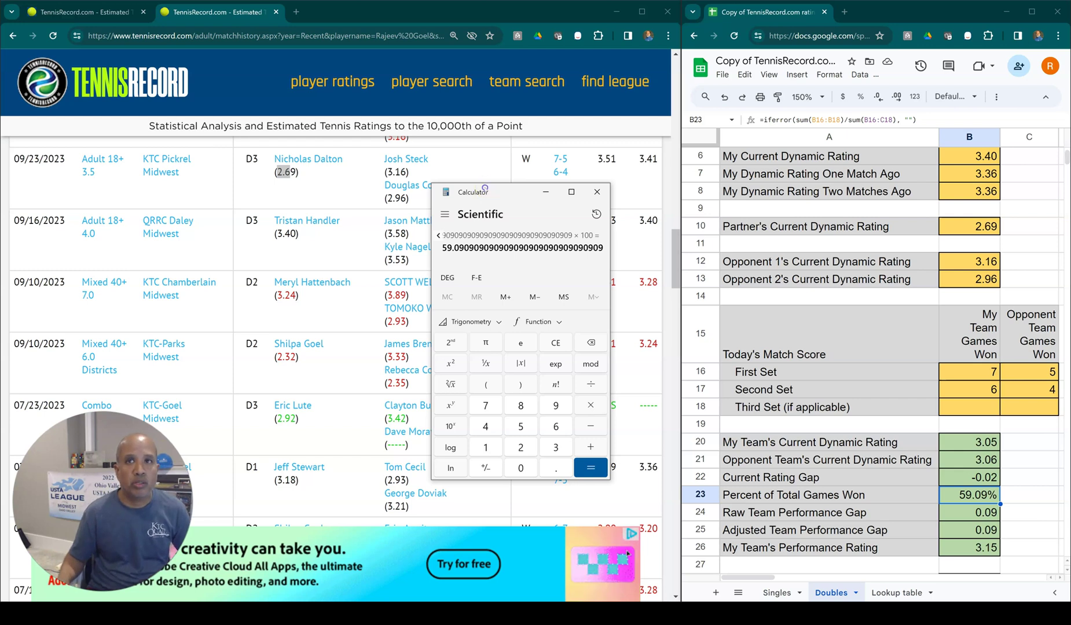
key("alt+F4")
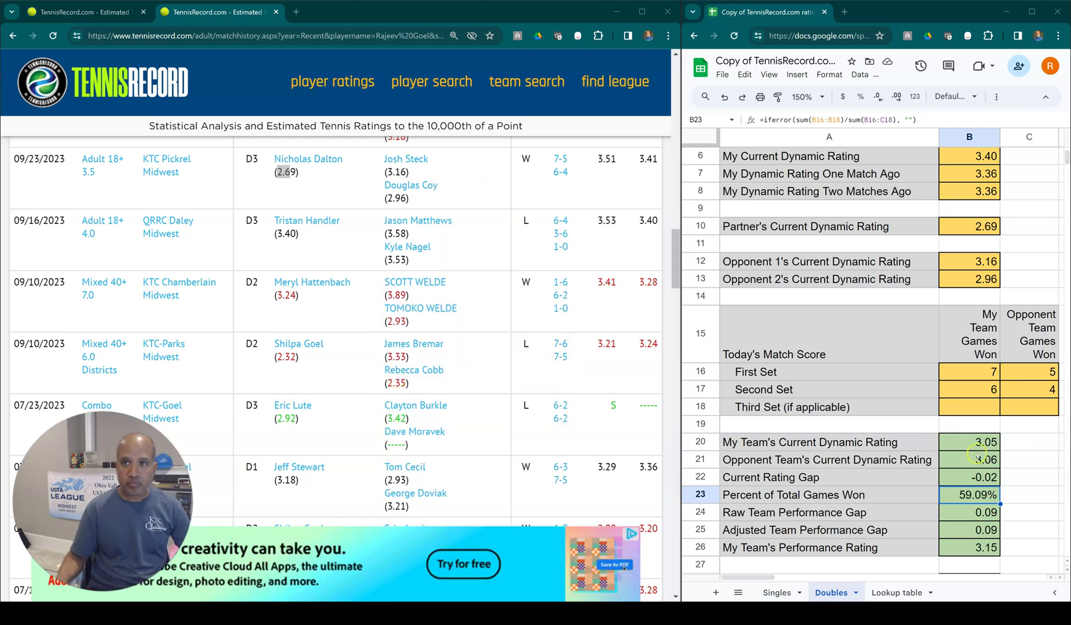
Examine the My Team's Current Dynamic Rating formula along with my own and the partner's ratings that it averages
left_click(969, 445)
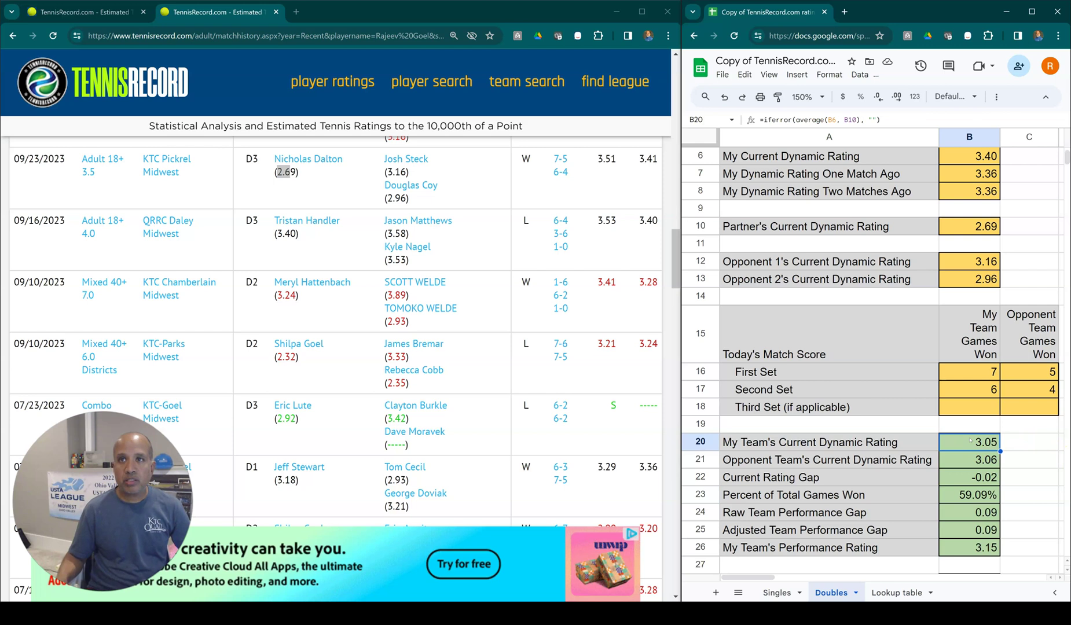
scroll(971, 441, "down", 2)
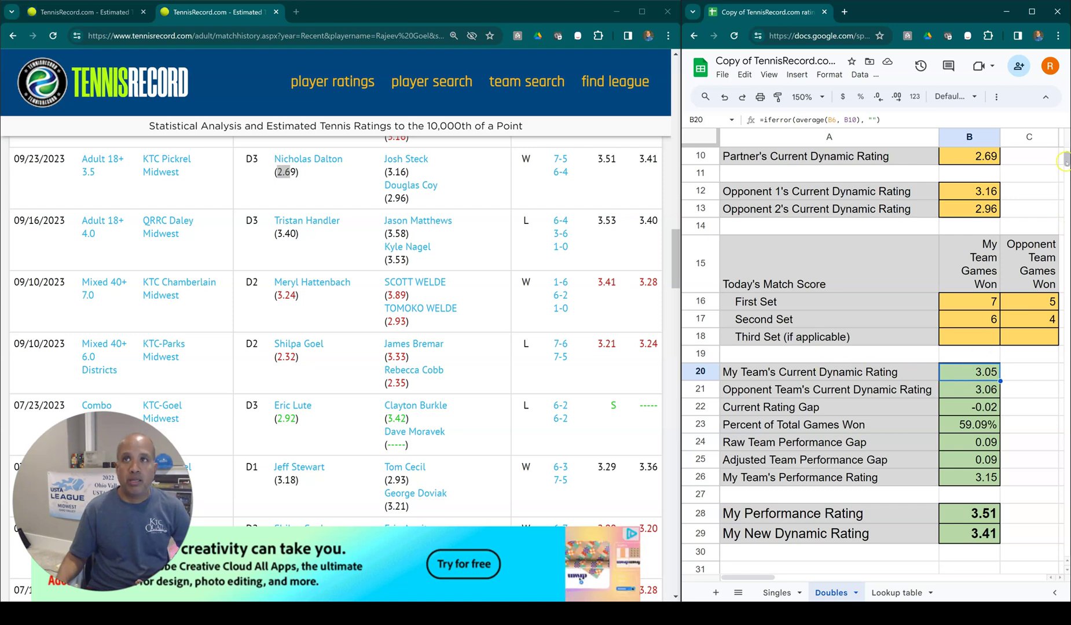
scroll(993, 344, "up", 3)
left_click(969, 326)
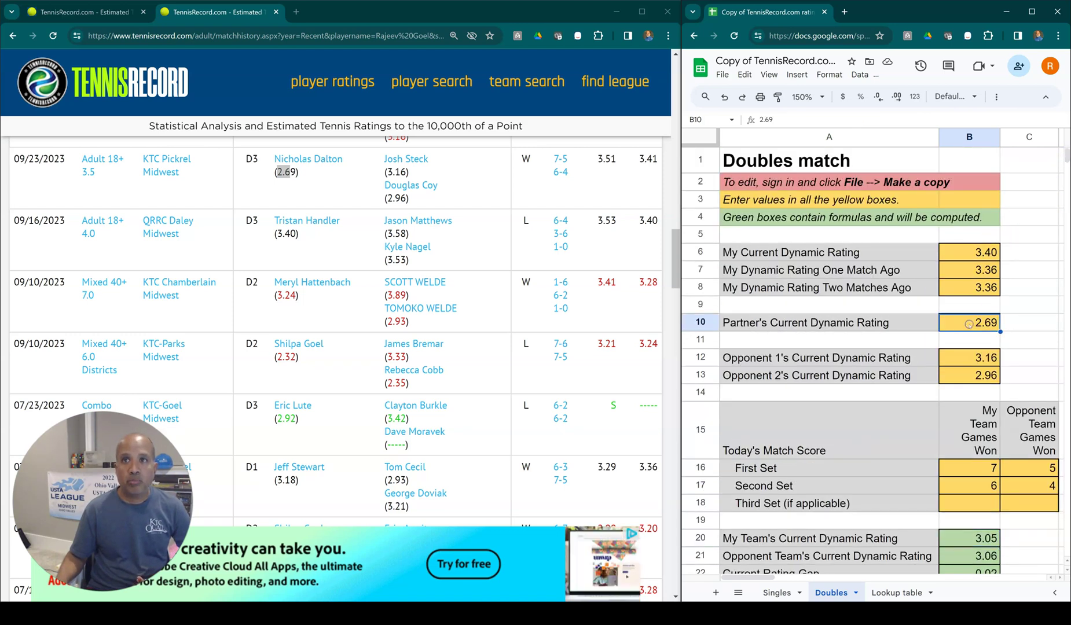
left_click(969, 247)
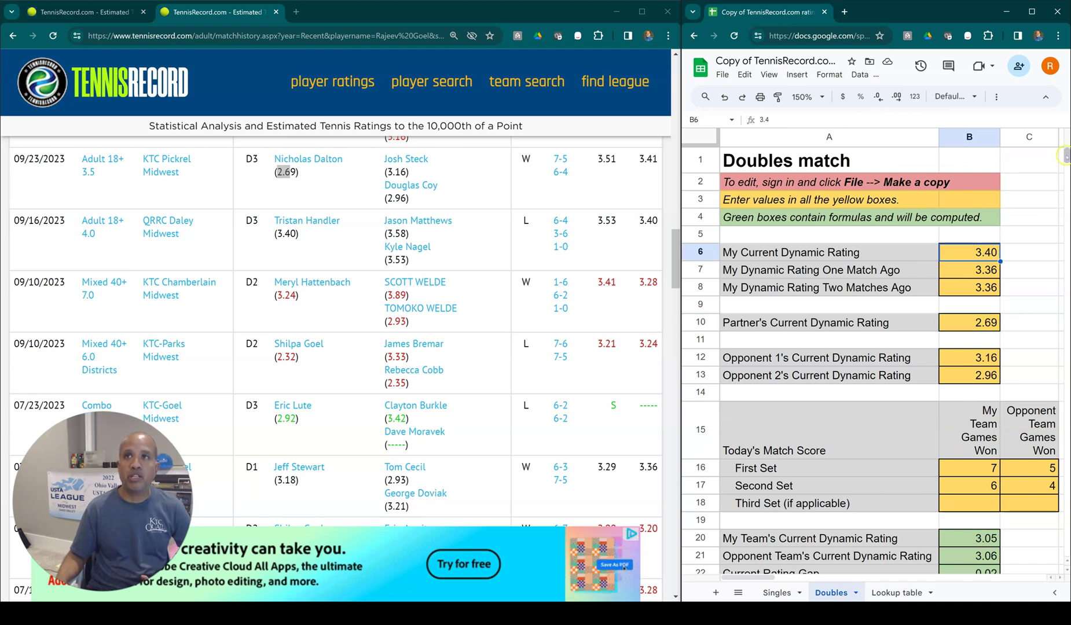
scroll(1066, 157, "down", 4)
scroll(1067, 157, "up", 2)
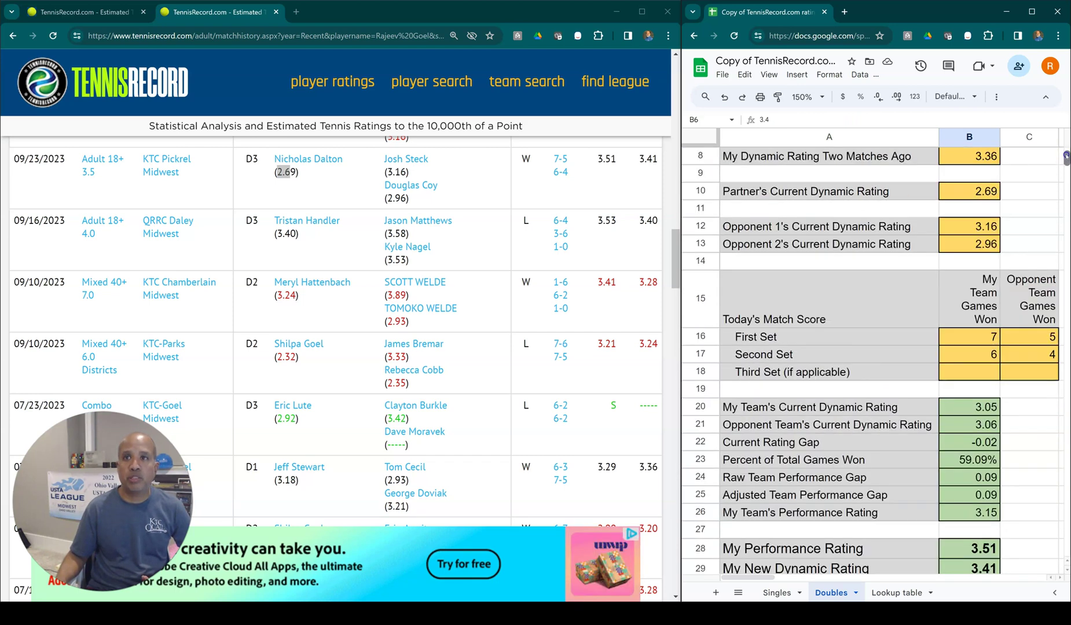
left_click(962, 410)
Examine the Opponent Team's Current Dynamic Rating formula and the two opponent ratings that it averages
left_click(956, 427)
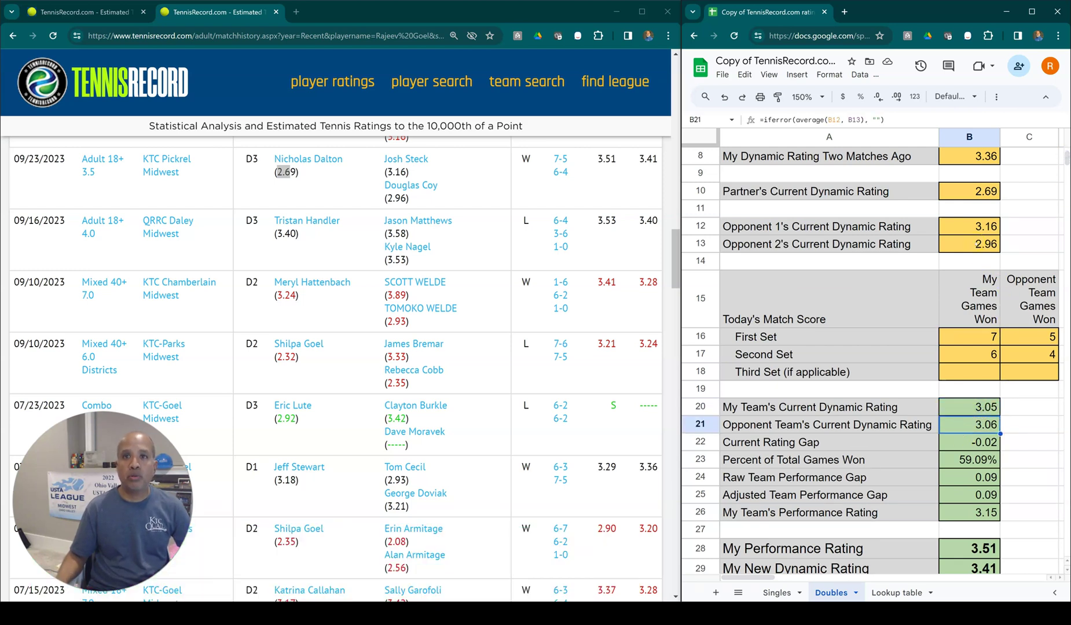
left_click(968, 229)
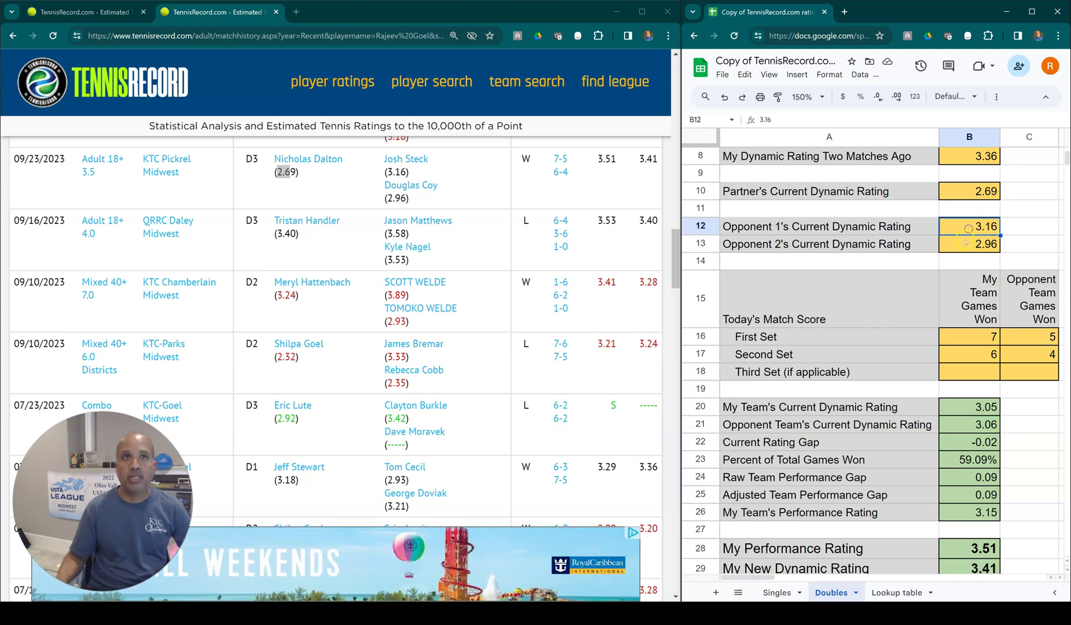
left_click(966, 244)
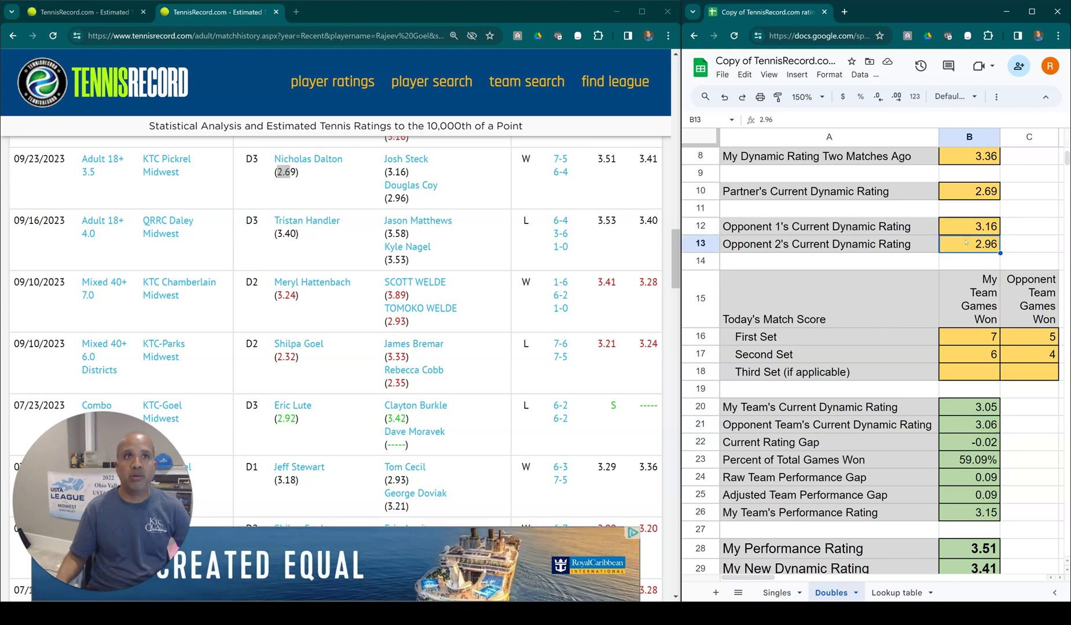
left_click(966, 425)
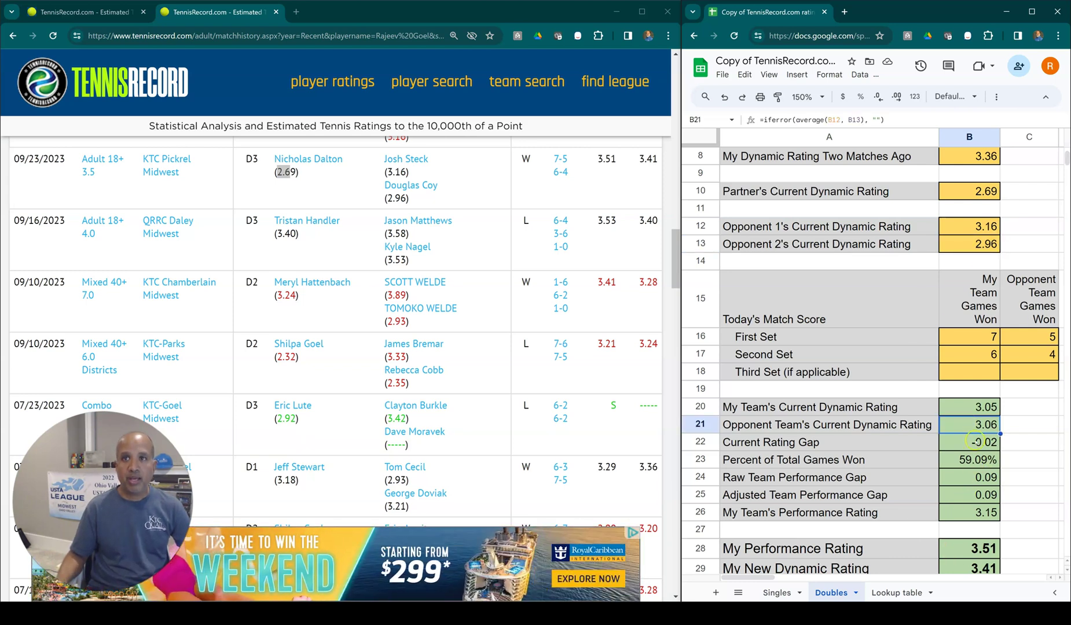
Compare the Current Rating Gap with my team's and the opponent team's current dynamic ratings
left_click(957, 444)
left_click(963, 408)
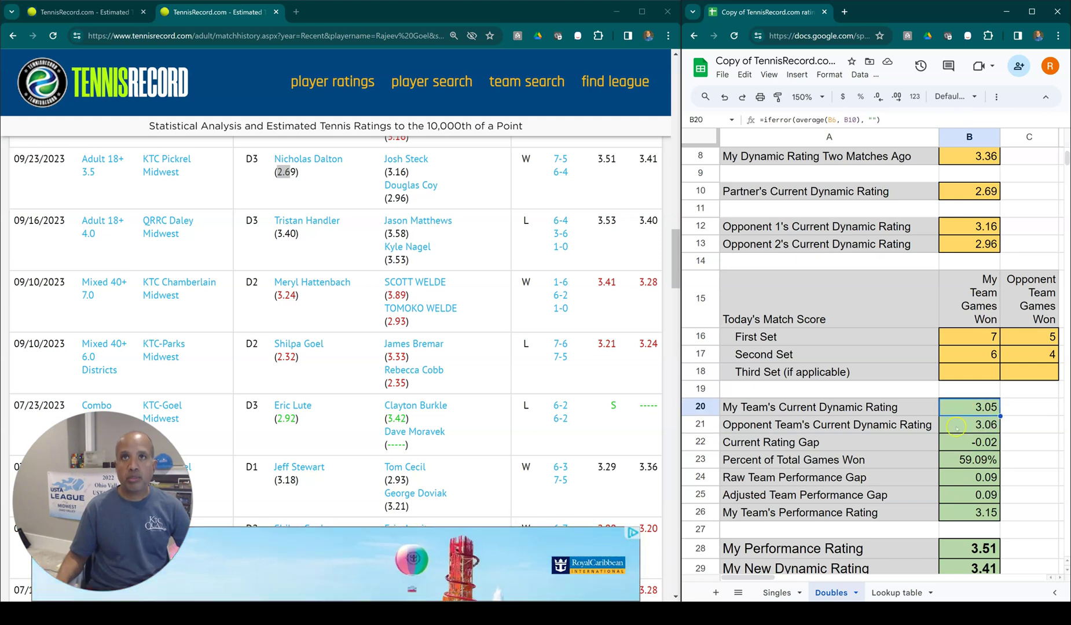
left_click(956, 426)
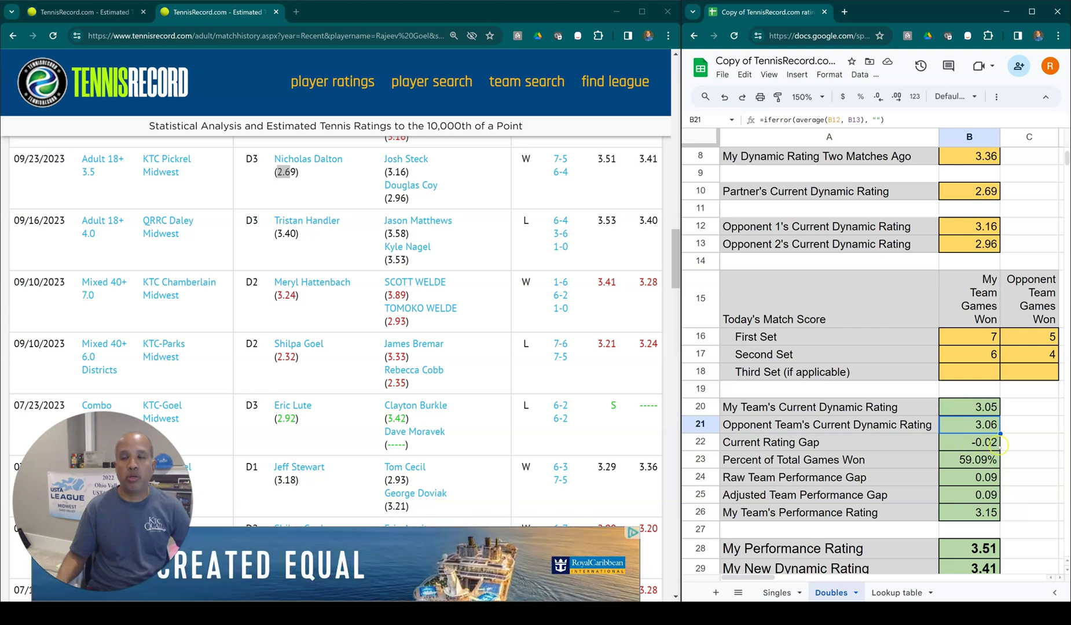
Format both team dynamic ratings and the Current Rating Gap to three decimal places, and check the two team ratings
left_click(982, 408)
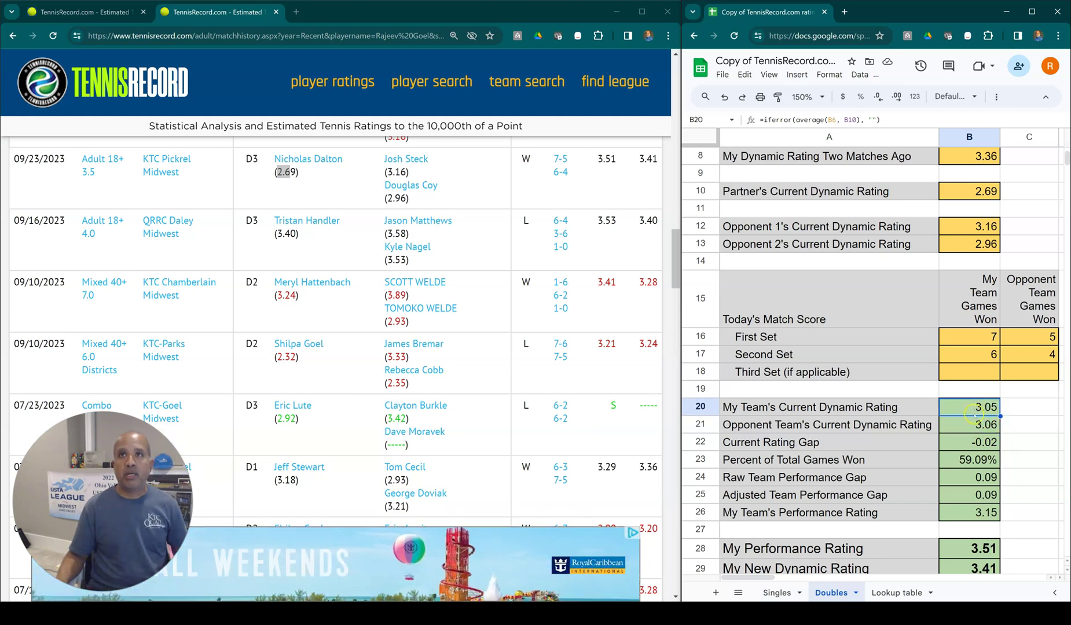
left_click(973, 423, "shift")
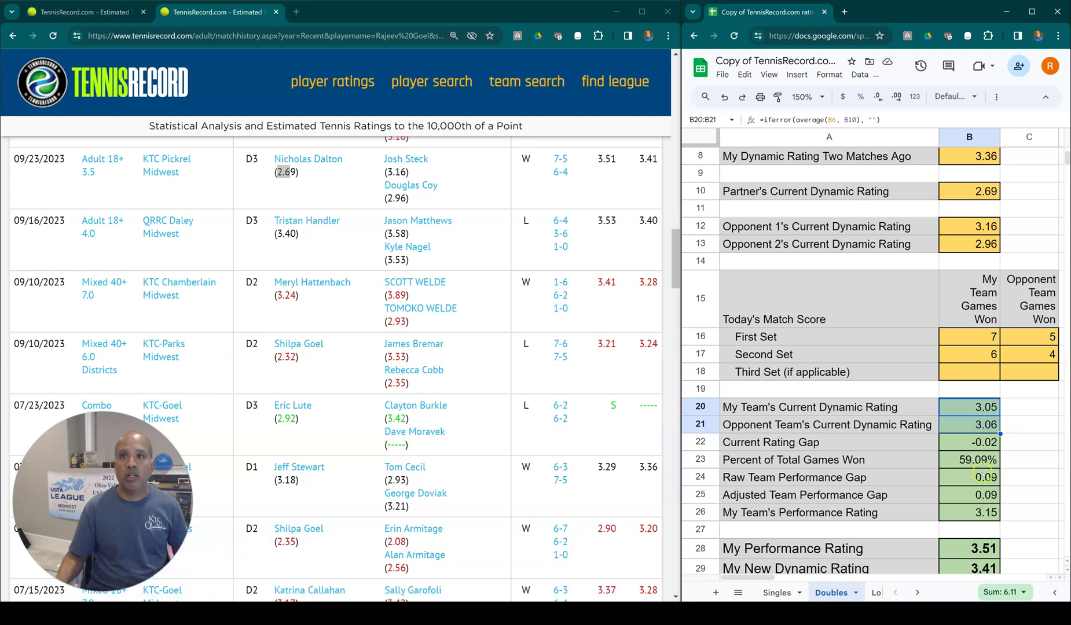
left_click(970, 442, "shift")
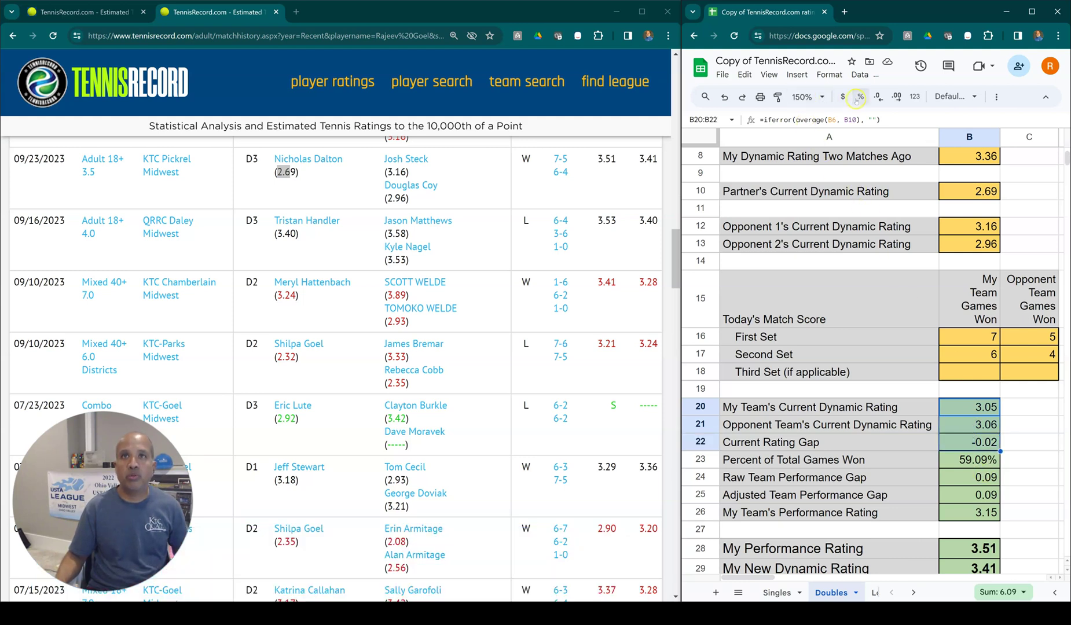
left_click(878, 97)
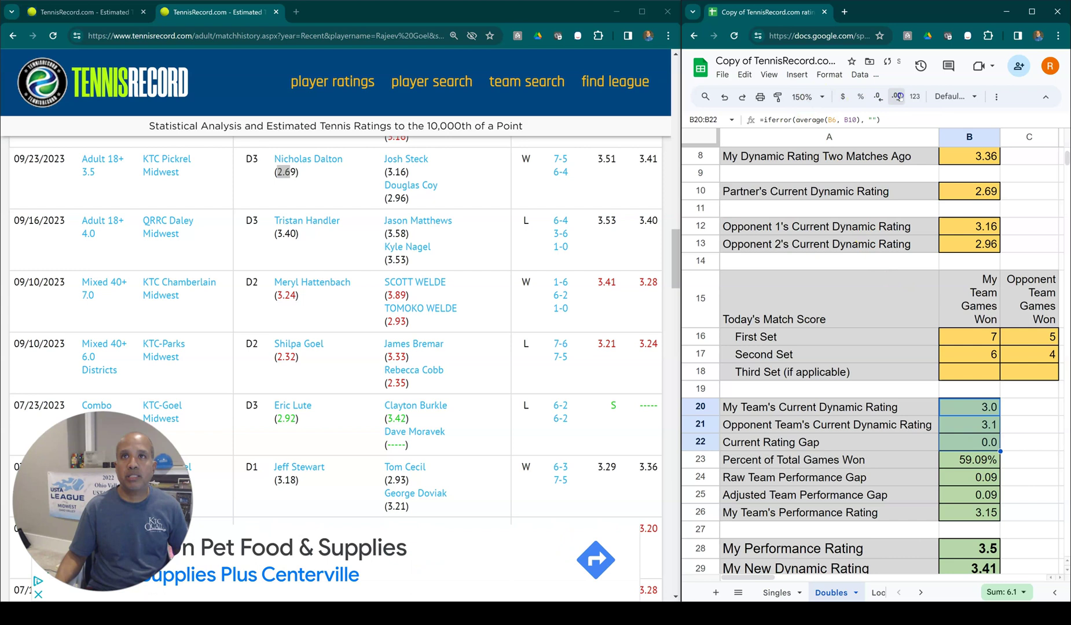
left_click(896, 97)
left_click(897, 97)
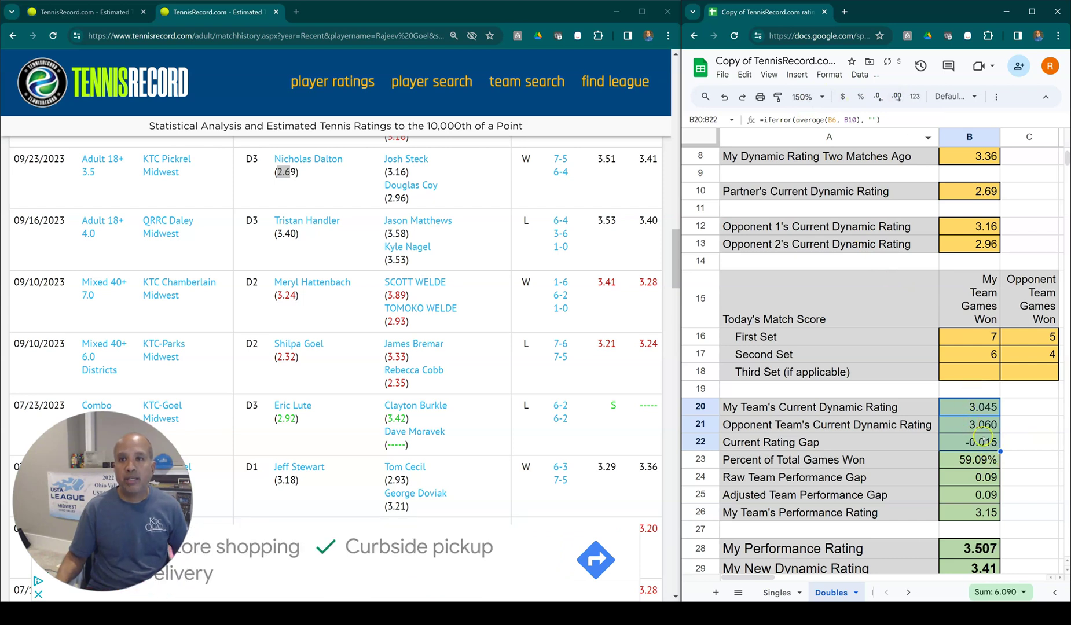
left_click(980, 408)
left_click(984, 425)
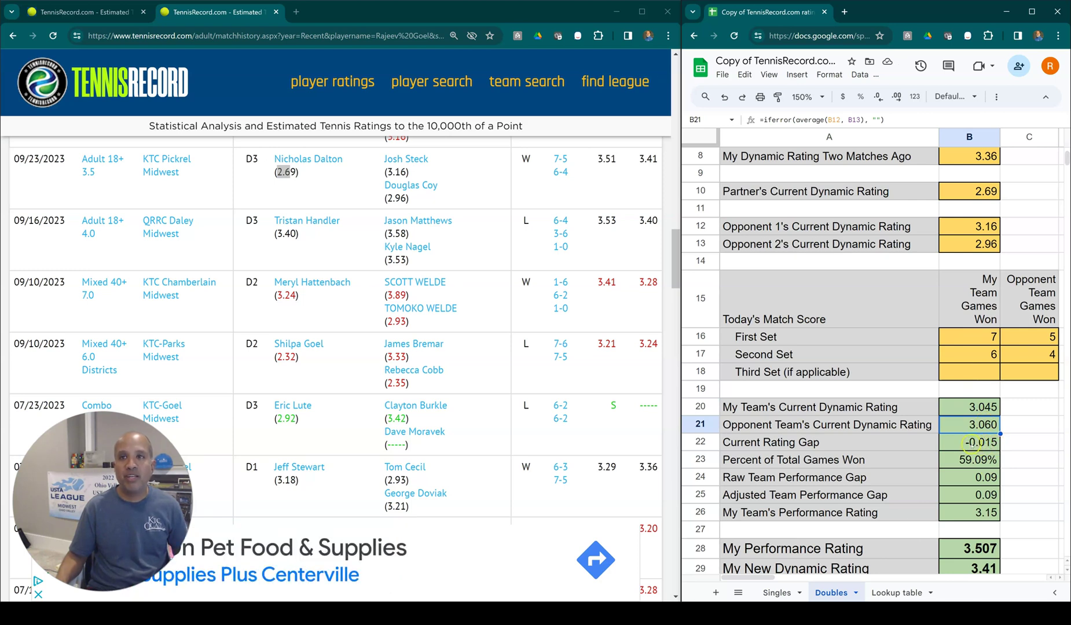
Return both team dynamic ratings, the Current Rating Gap and My Performance Rating to two decimal places
left_click(979, 443)
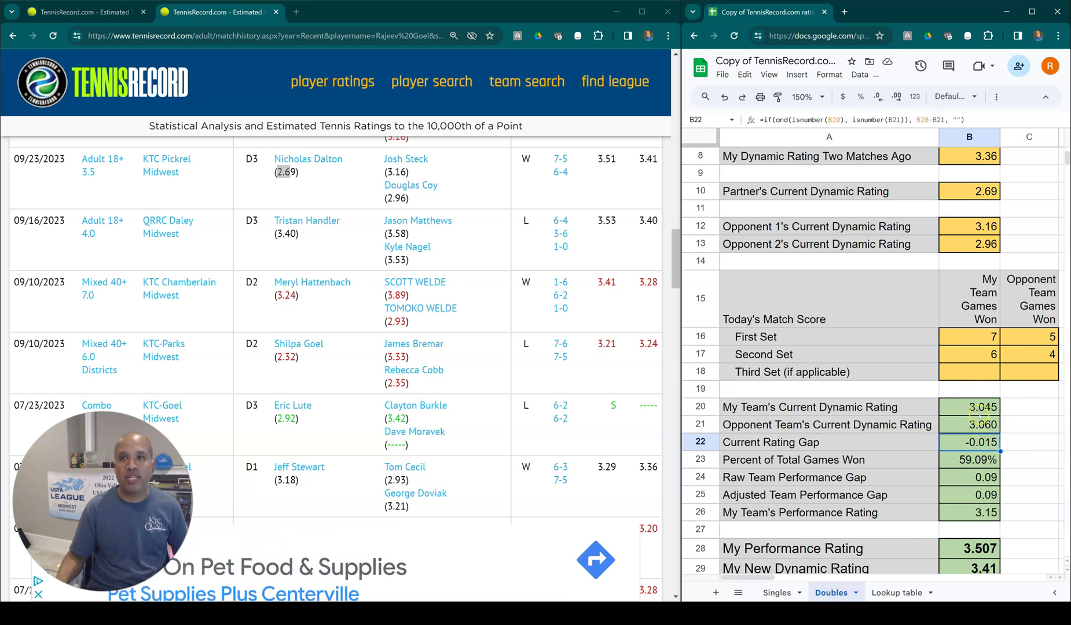
left_click_drag(978, 443, 979, 409)
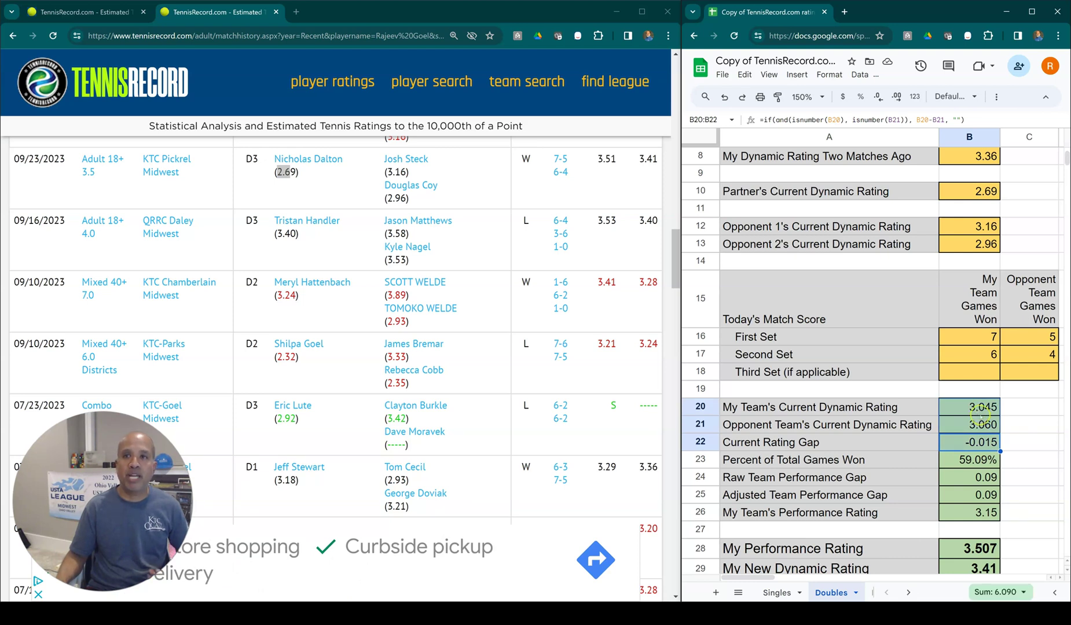
left_click(878, 97)
left_click(879, 97)
left_click(896, 97)
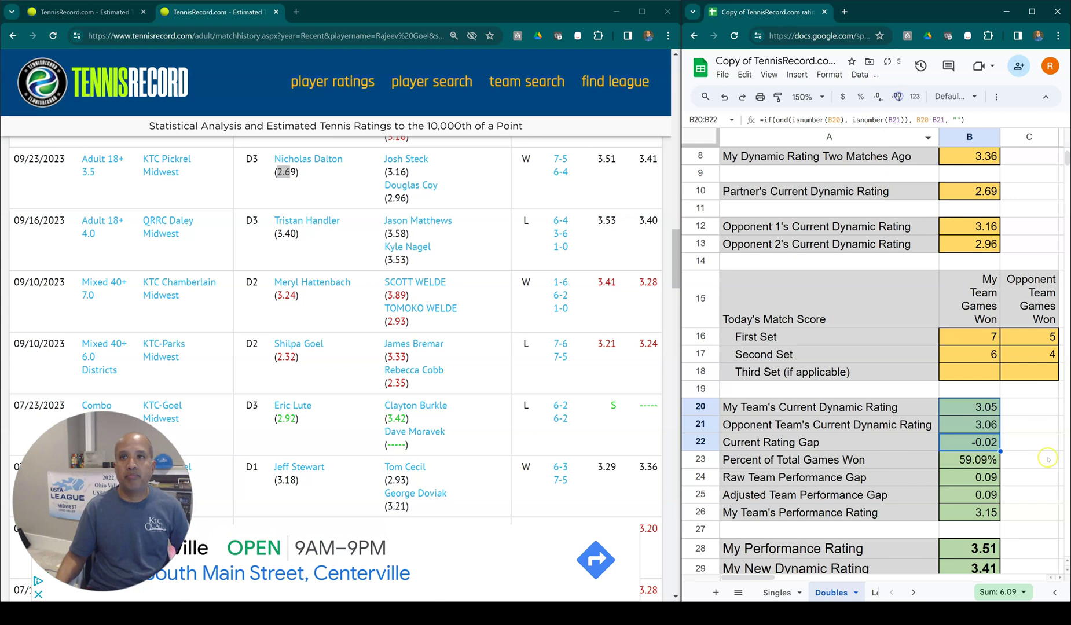
left_click(1010, 441)
left_click(966, 442)
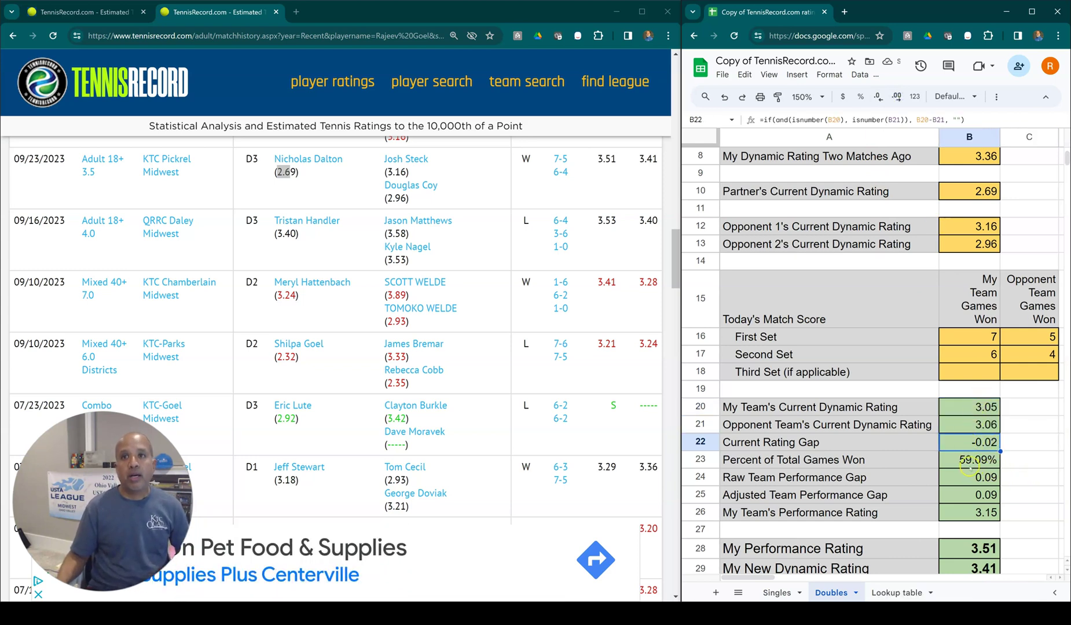
Examine the Percent of Total Games Won formula and the Raw Team Performance Gap looked up from it
left_click(966, 460)
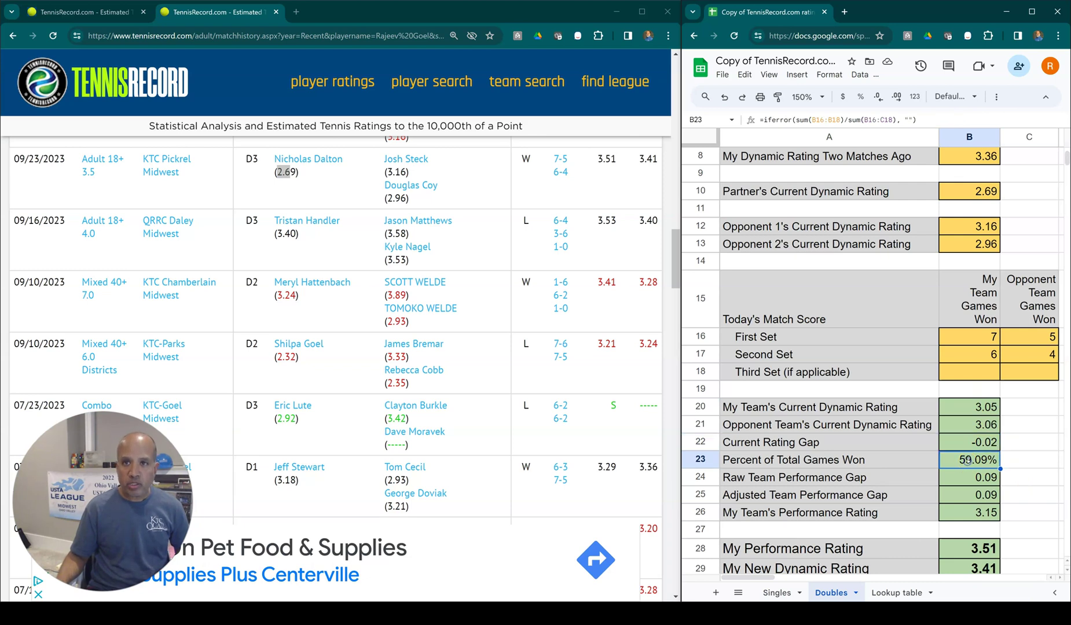
scroll(970, 460, "down", 1)
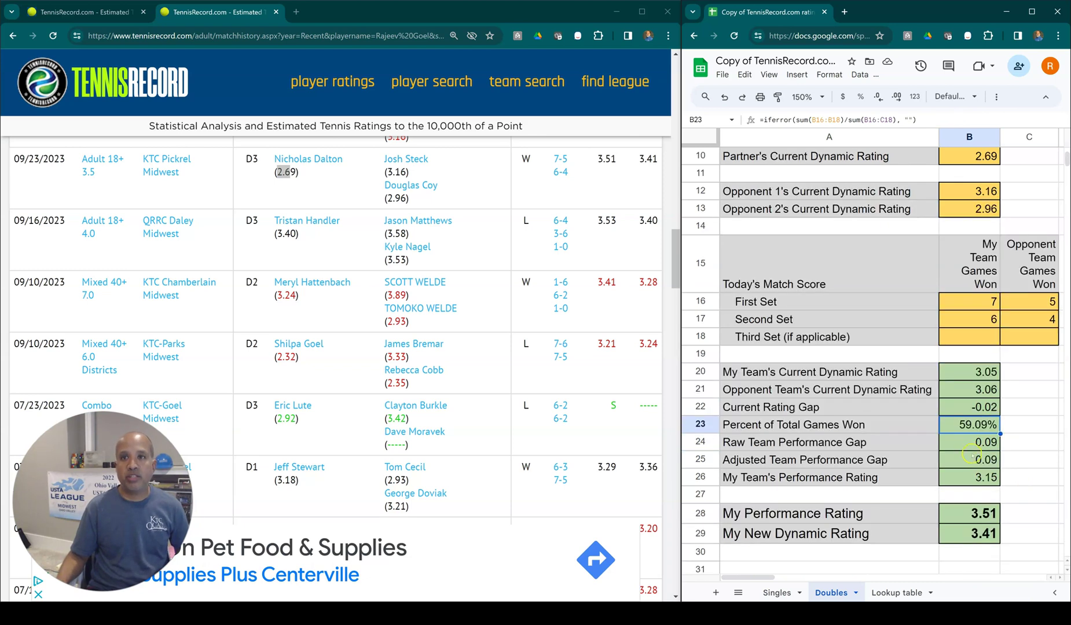
left_click(972, 445)
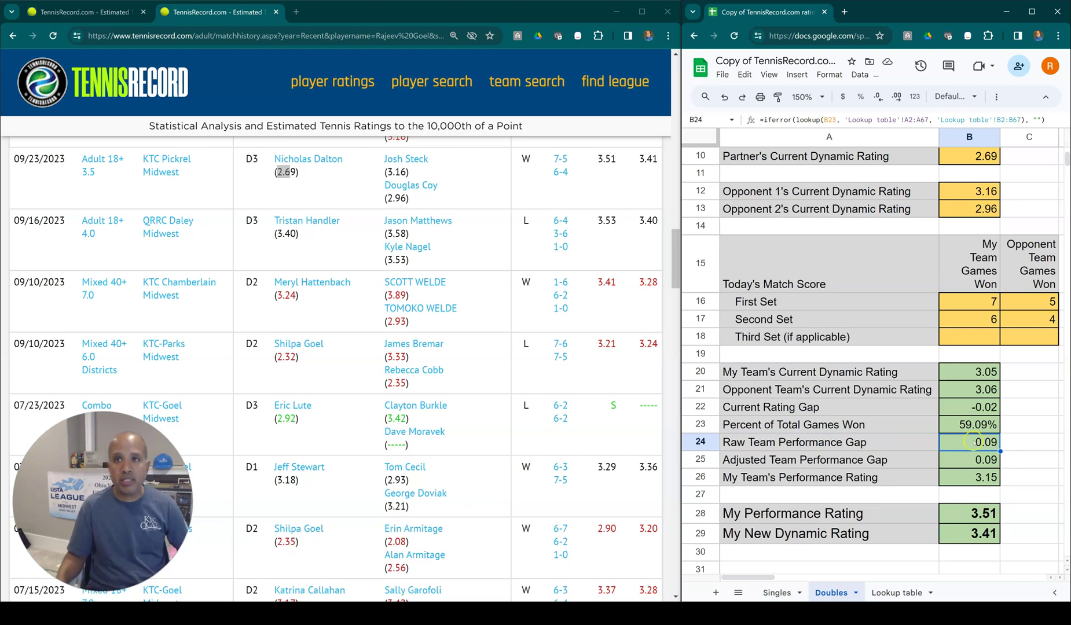
left_click(971, 425)
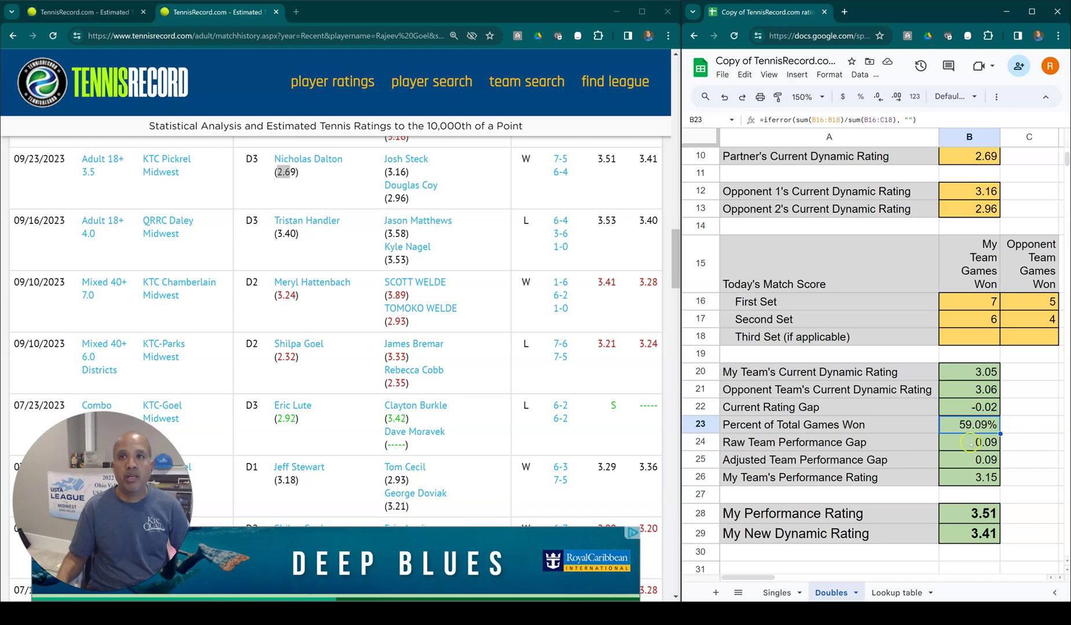
left_click(971, 443)
Examine the Adjusted Team Performance Gap and how My Team's Performance Rating adds it to the opponent team's current dynamic rating
left_click(969, 458)
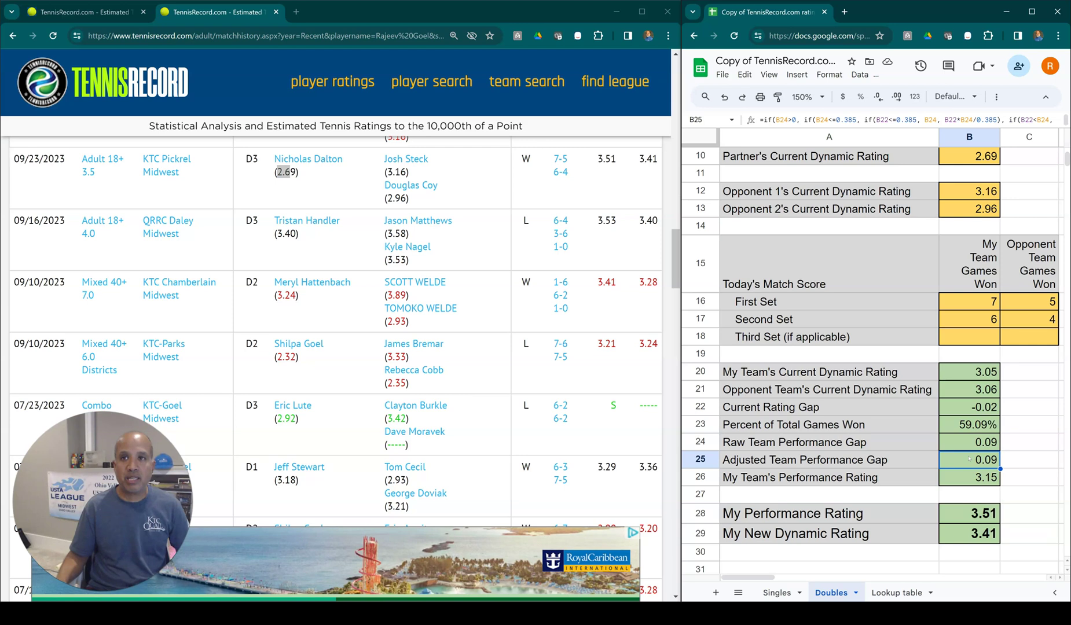
left_click(985, 458)
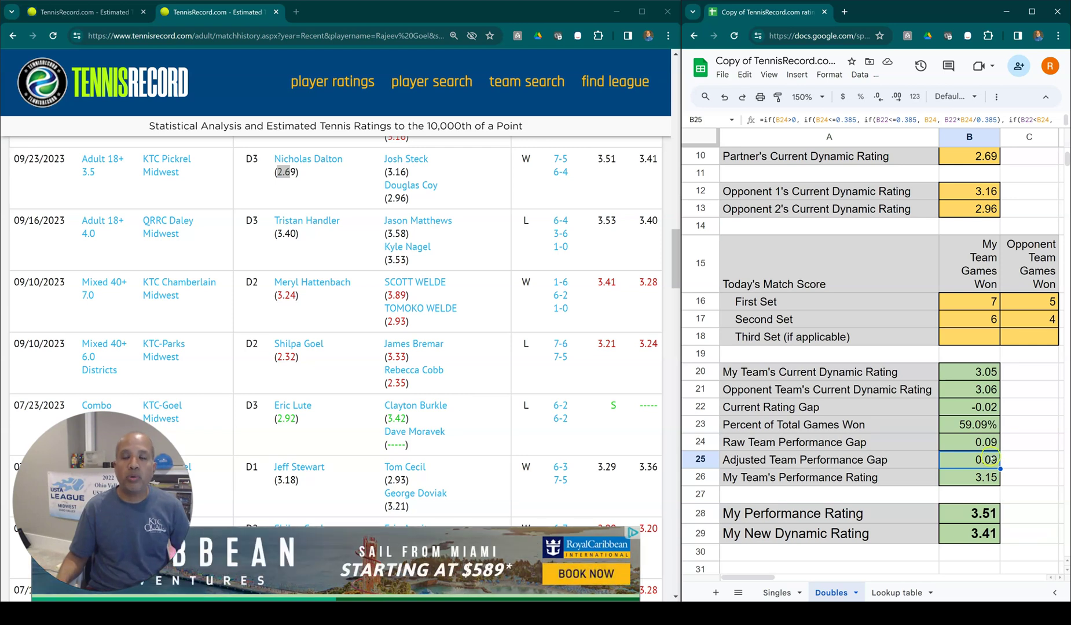
left_click(966, 477)
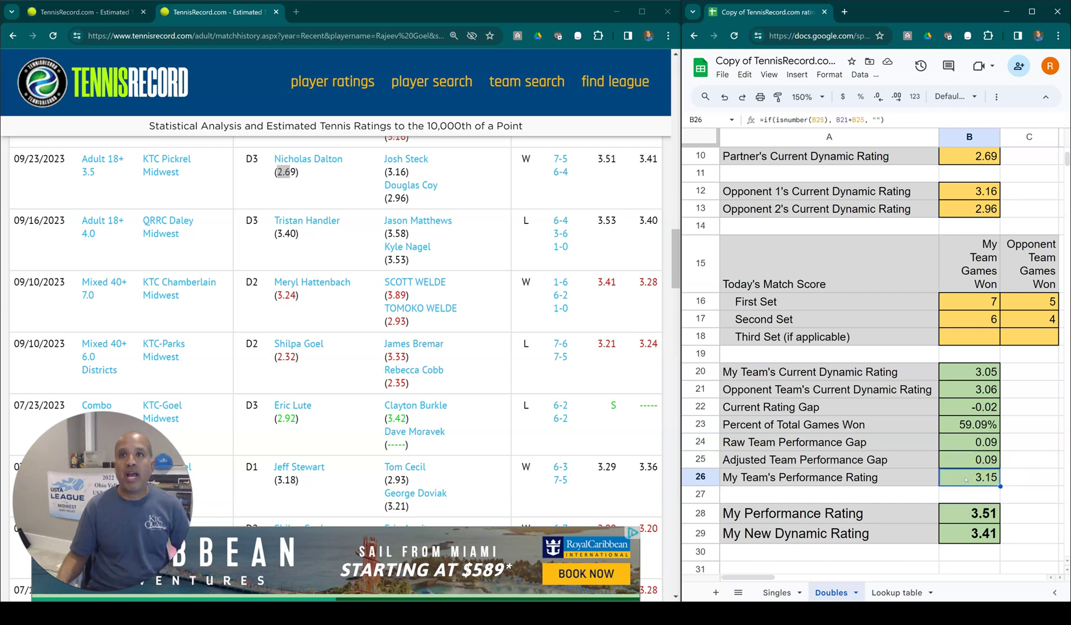
left_click(975, 391)
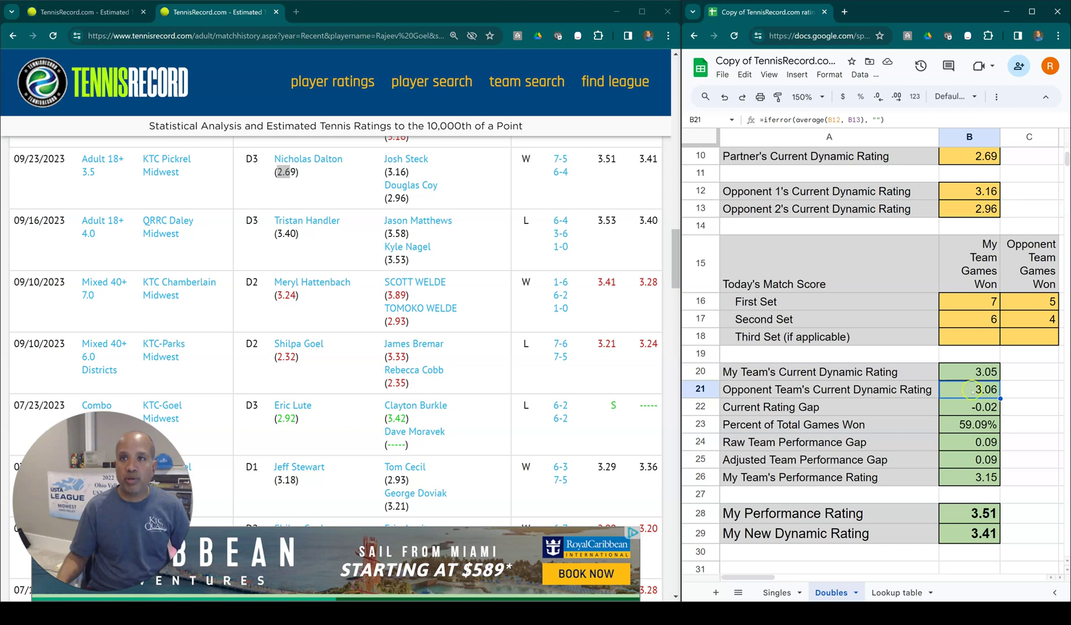
left_click(974, 461)
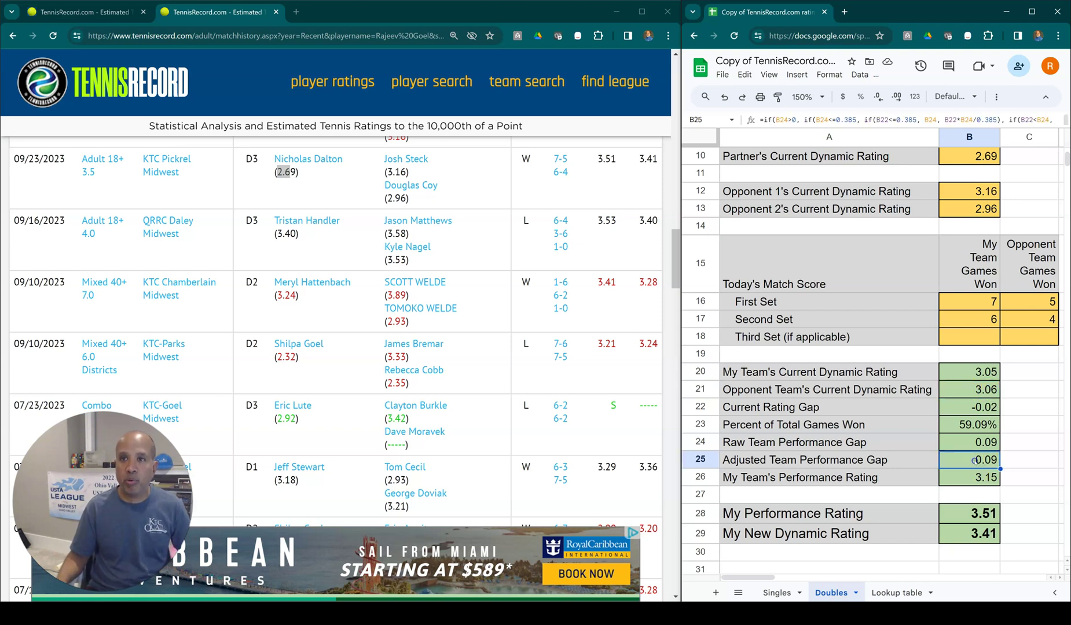
left_click(971, 478)
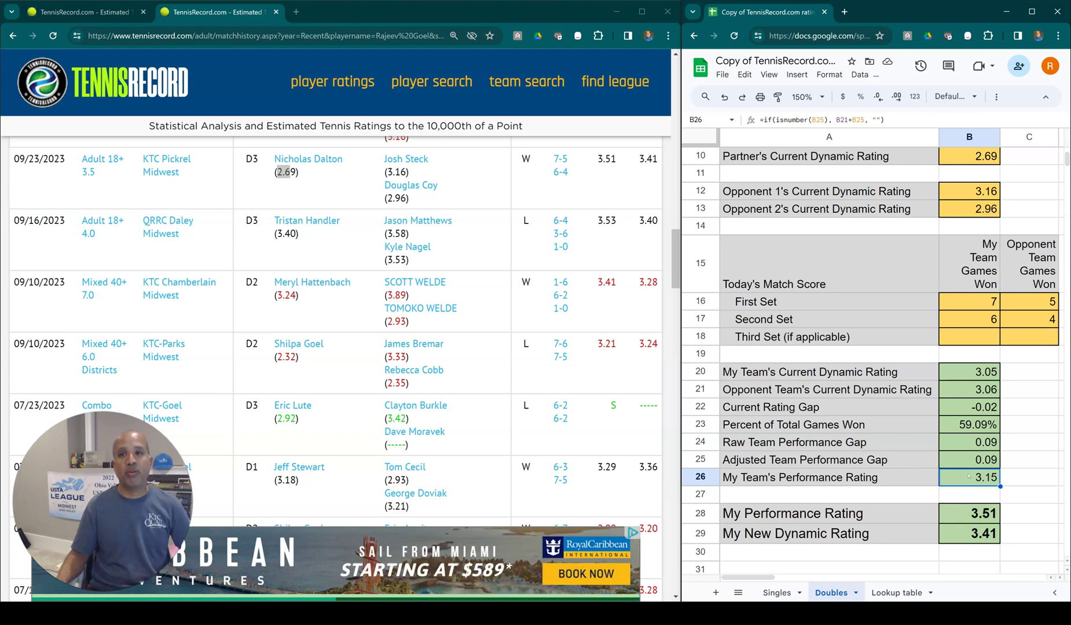
Examine the My Performance Rating formula against the partner's listed rating, the Adjusted Team Performance Gap and My Team's Performance Rating
left_click(968, 514)
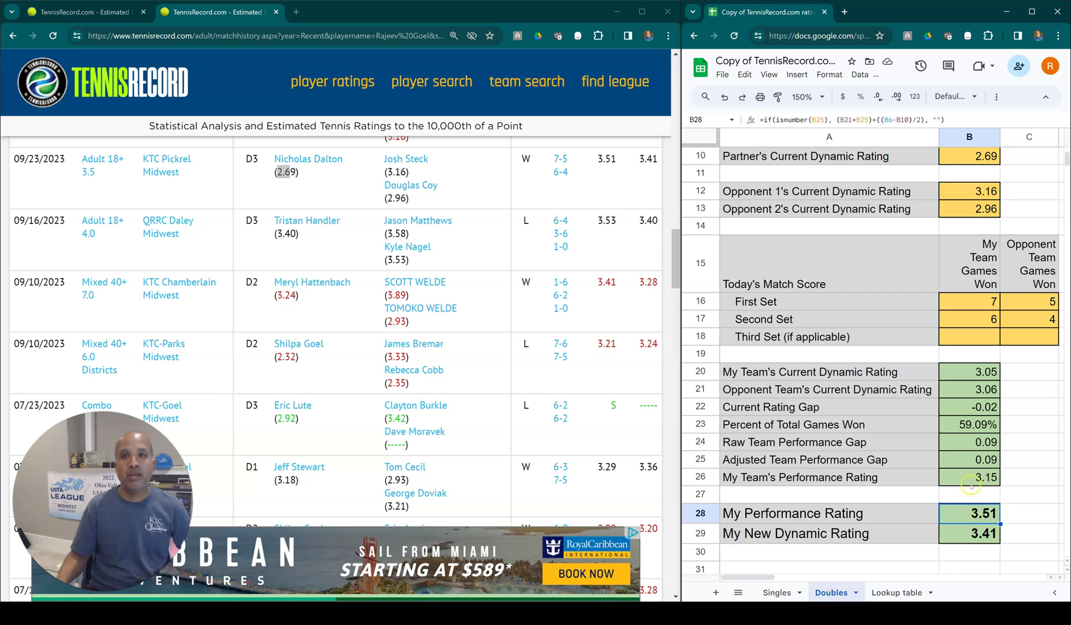
left_click(275, 172)
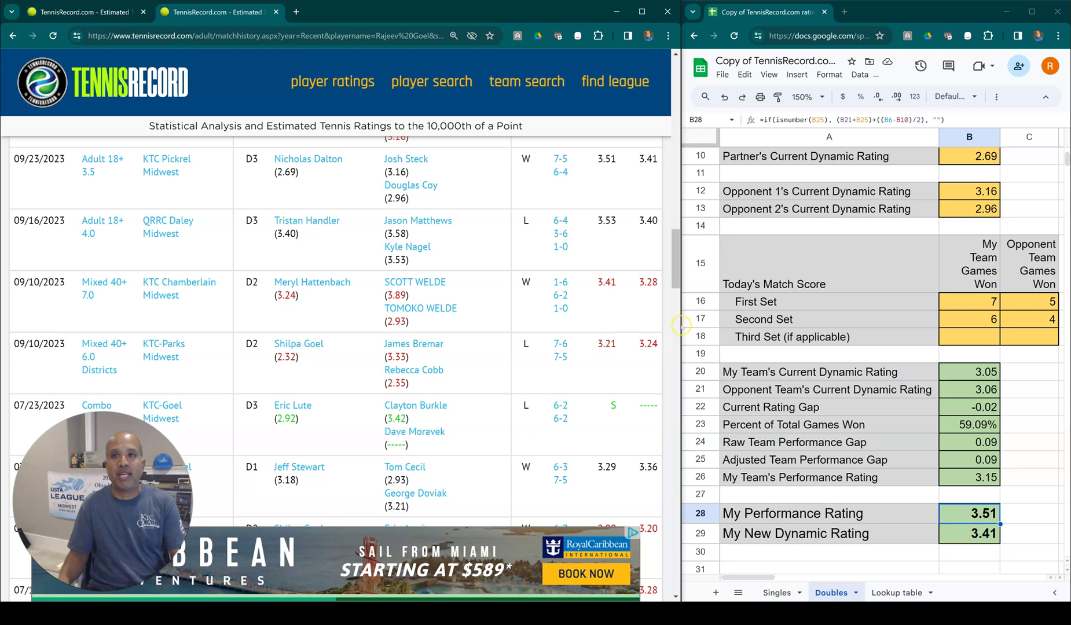
left_click(972, 460)
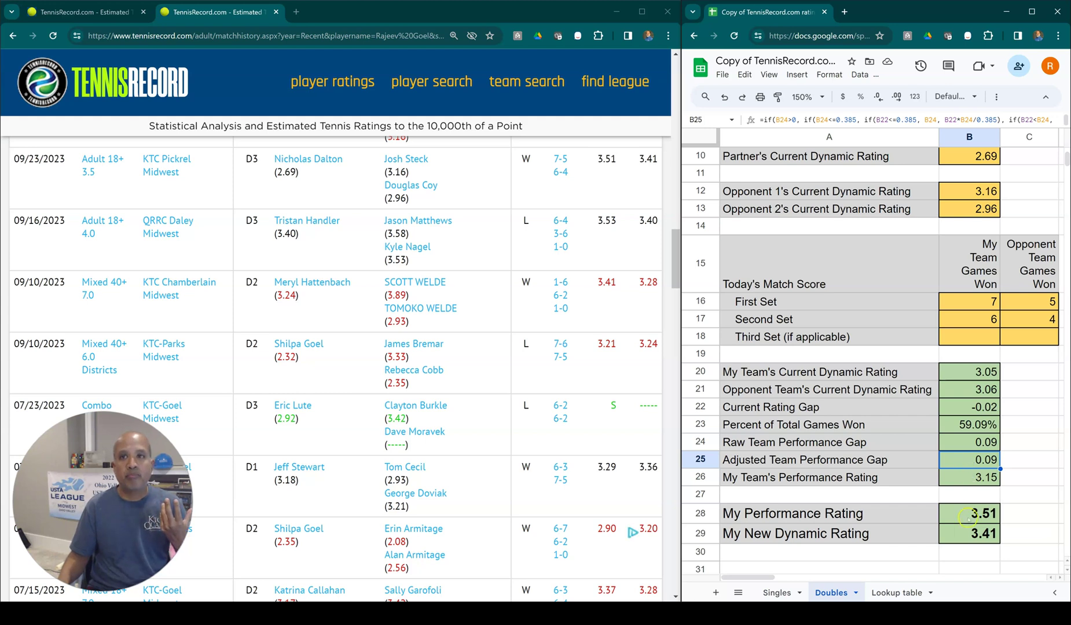
left_click(969, 477)
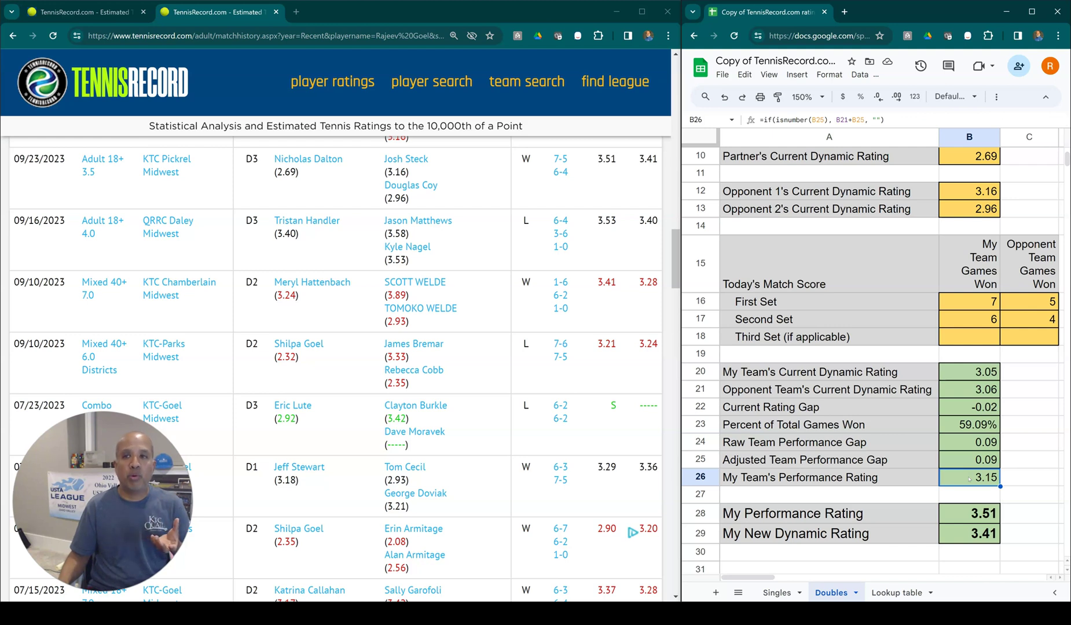
left_click(968, 480)
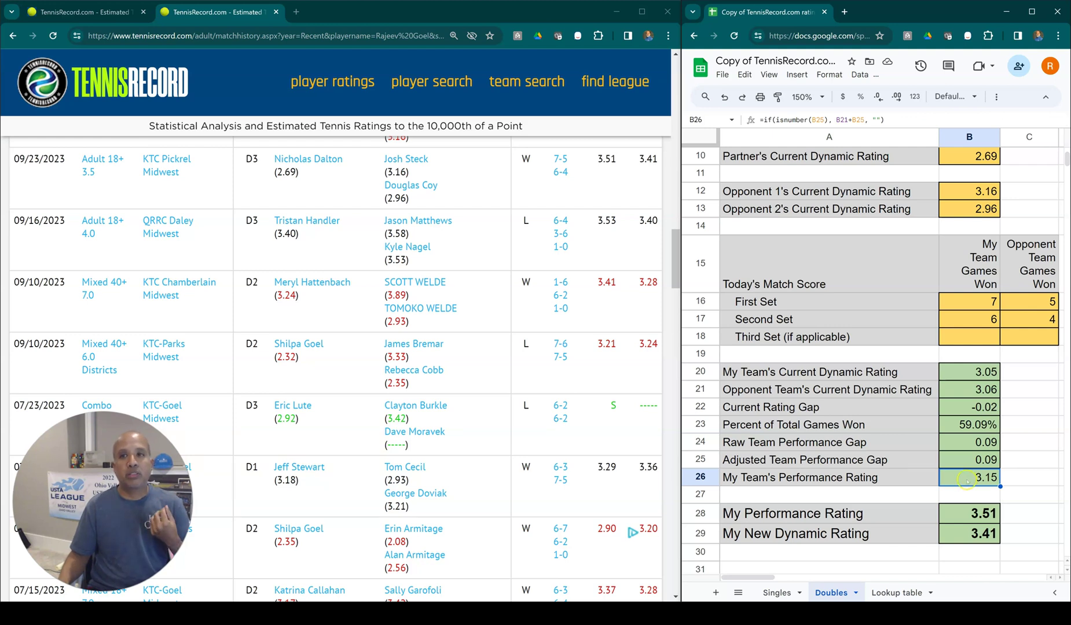
Compare My Team's Current Dynamic Rating with My Team's Performance Rating, and check My Performance Rating
left_click(969, 369)
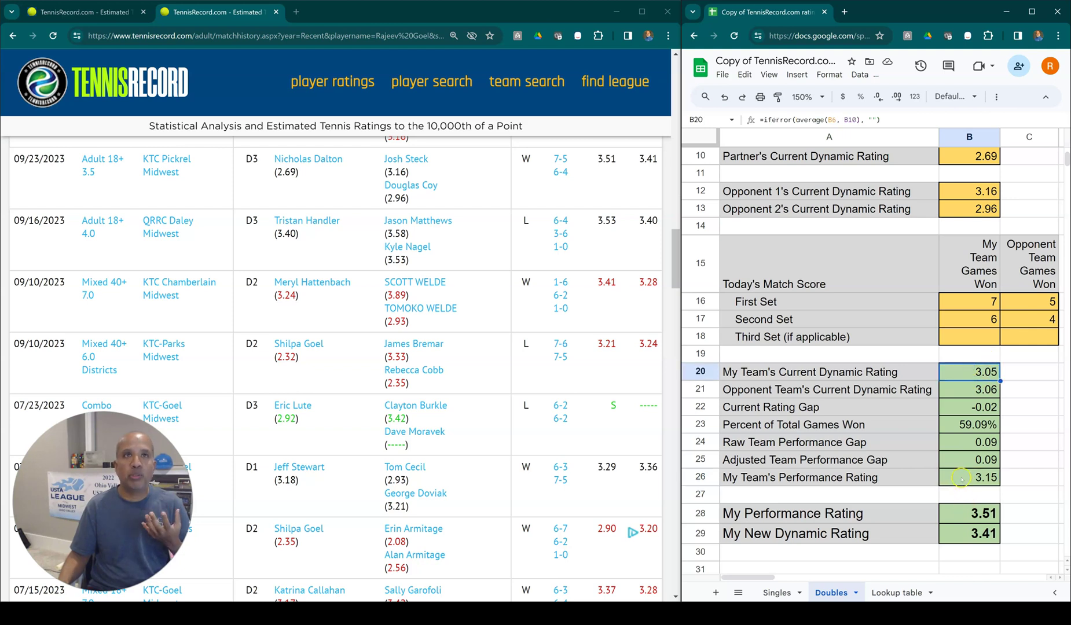
left_click(971, 369)
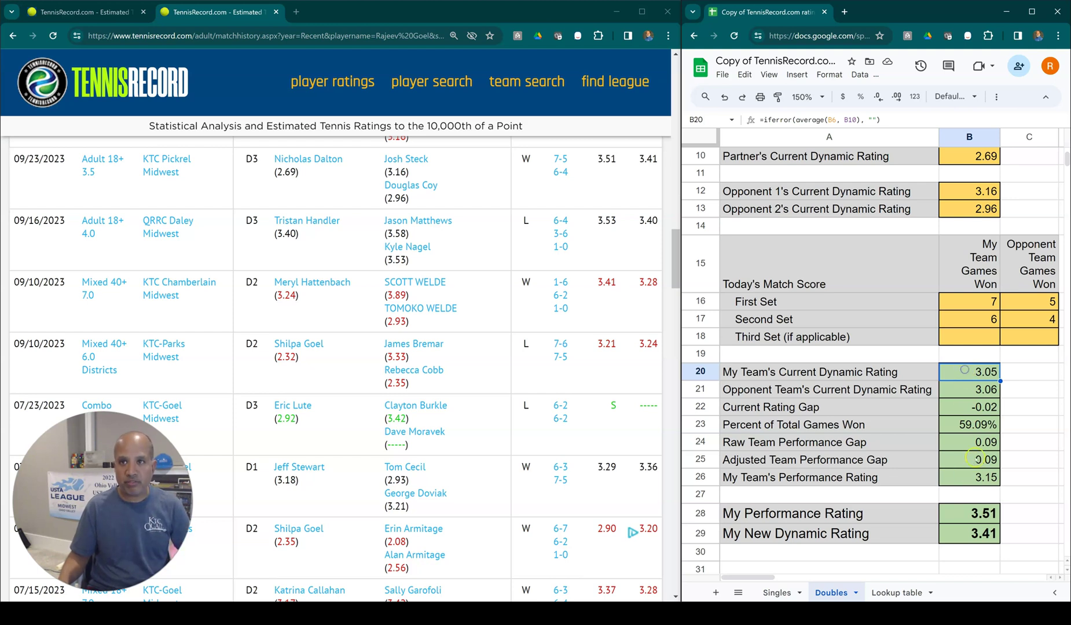
left_click(966, 477)
left_click(964, 478)
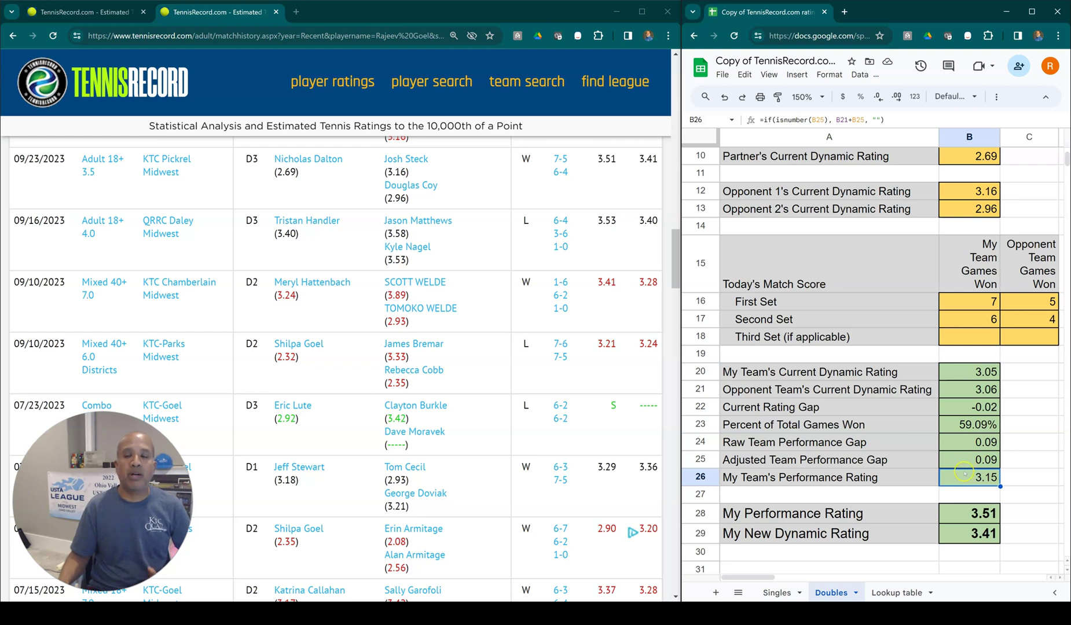
left_click(964, 512)
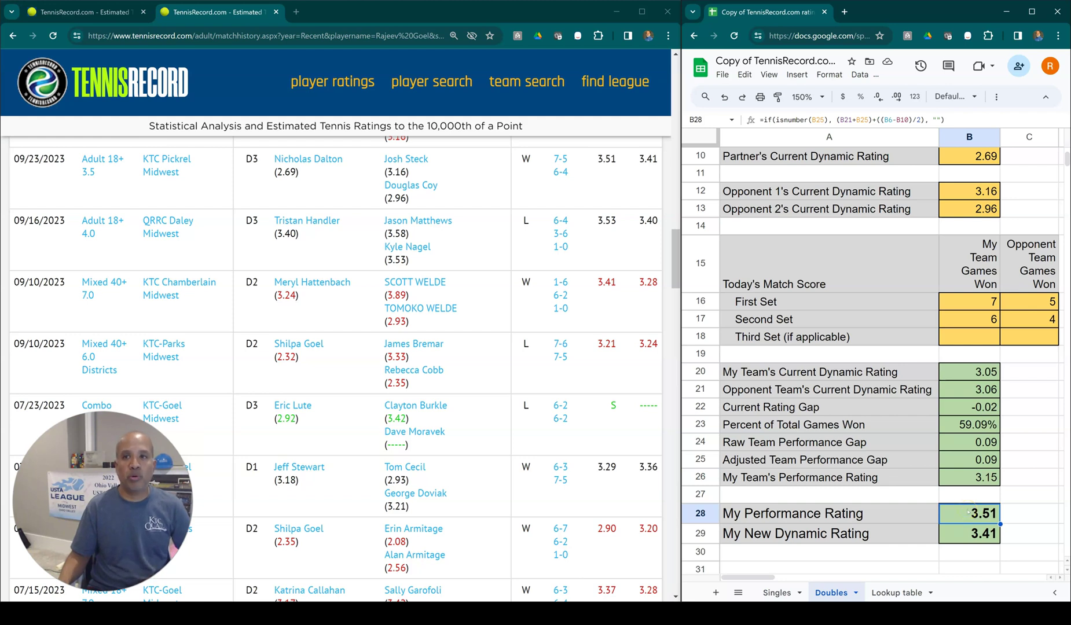
Compare My New Dynamic Rating with the ratings TennisRecord lists for the 09/23/2023 match
left_click(969, 534)
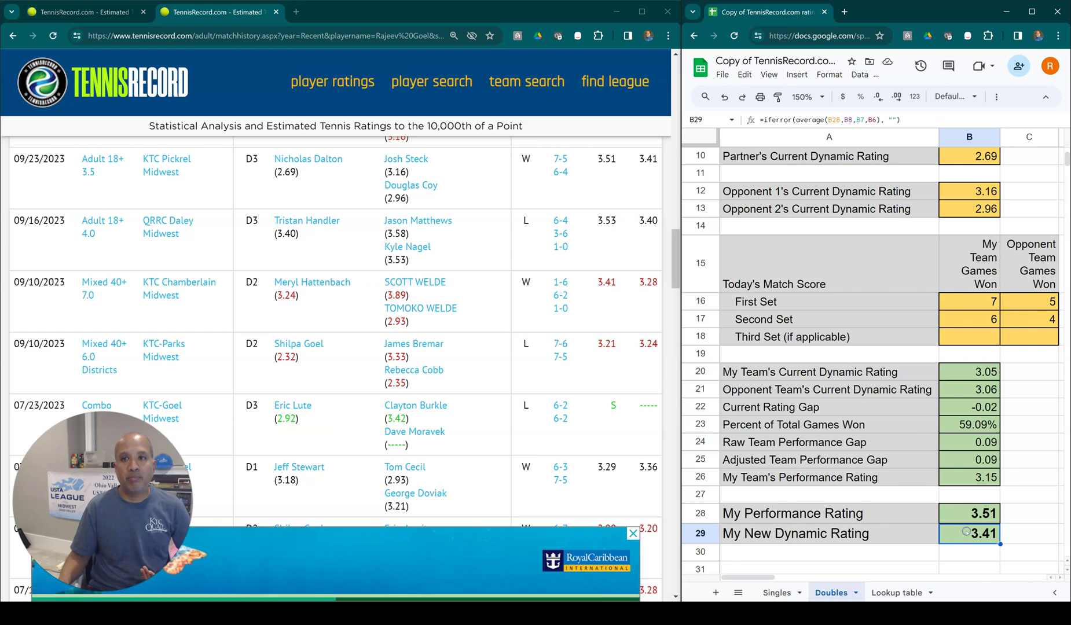
left_click(969, 533)
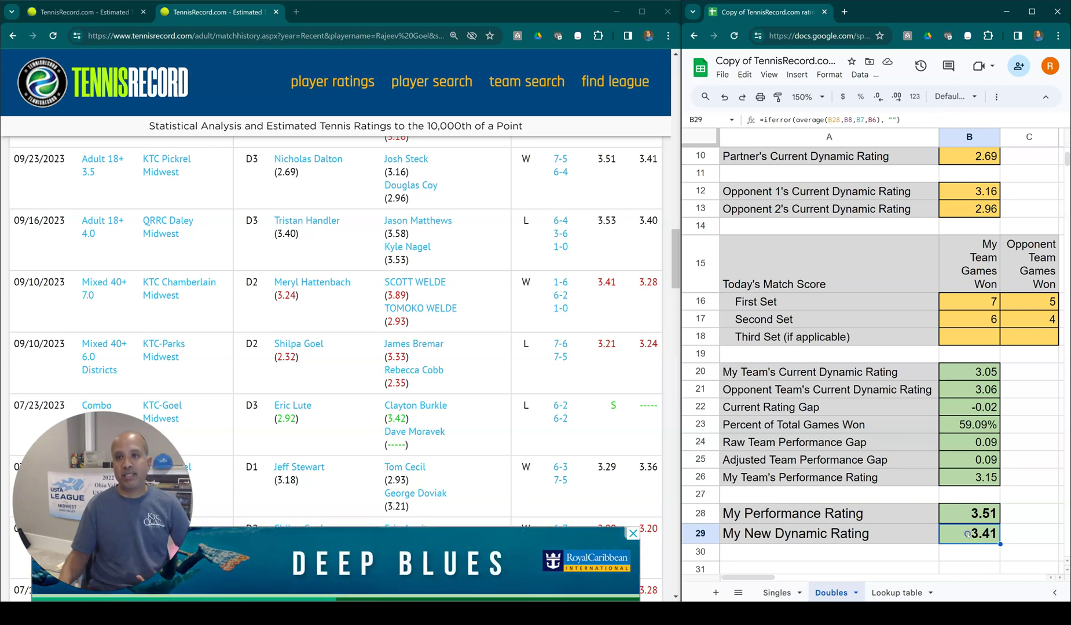
left_click(594, 161)
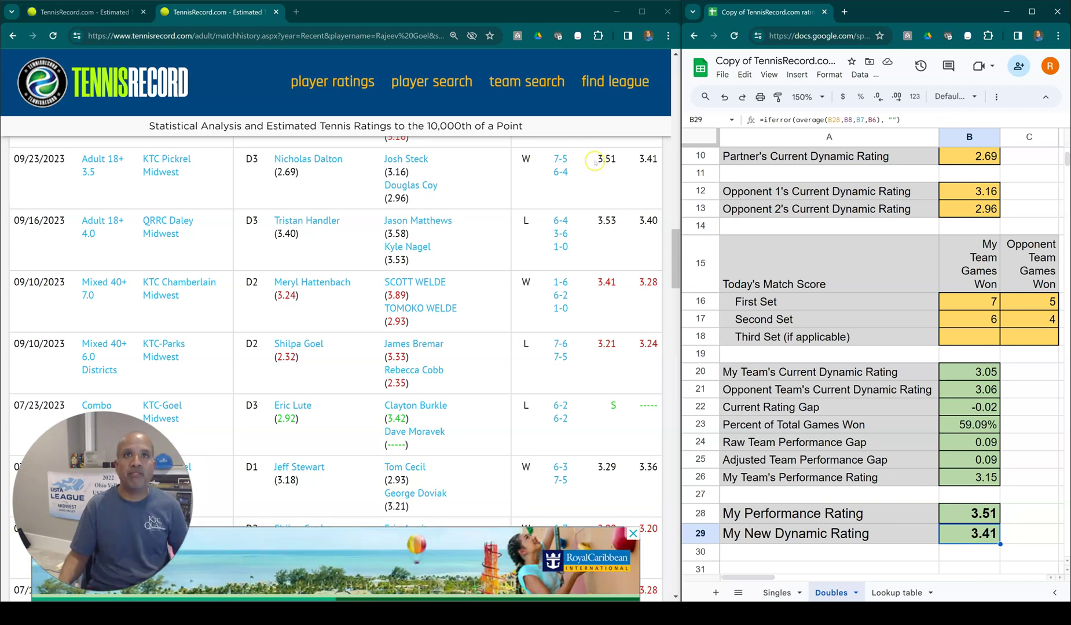
Examine My Performance Rating and my three existing dynamic ratings that My New Dynamic Rating averages
left_click(965, 512)
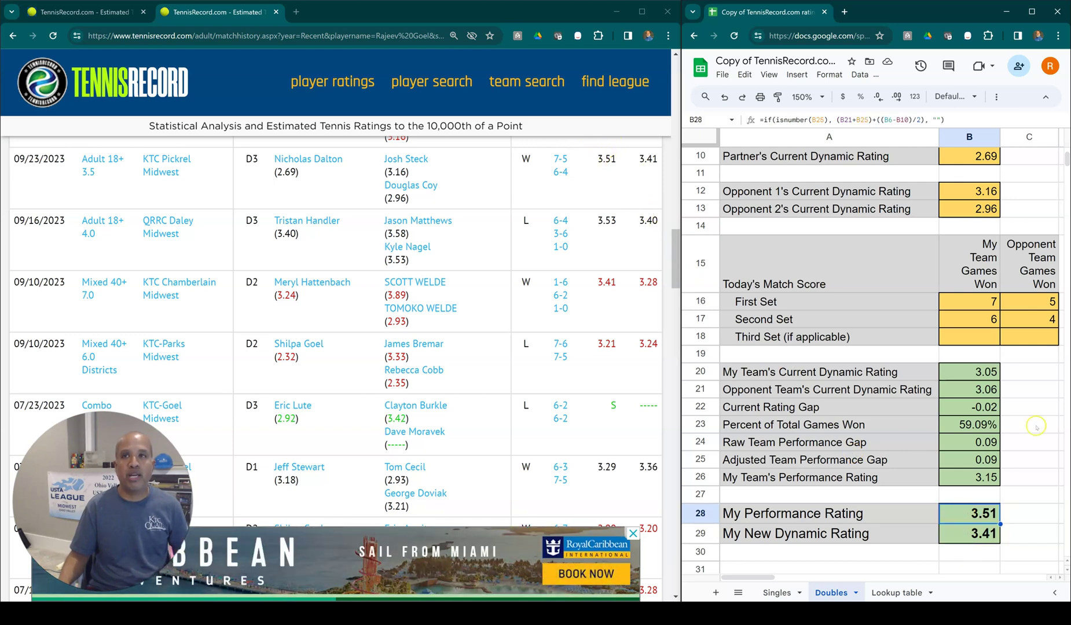
scroll(1036, 427, "up", 5)
left_click(975, 253)
left_click(972, 272)
left_click(969, 293)
scroll(985, 503, "down", 4)
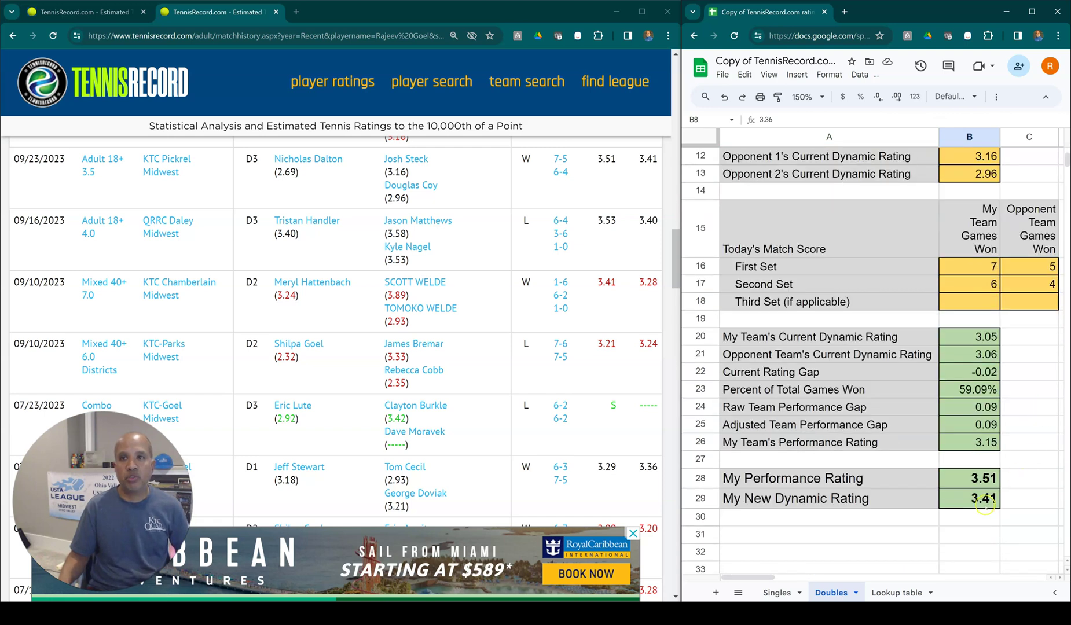
left_click(969, 501)
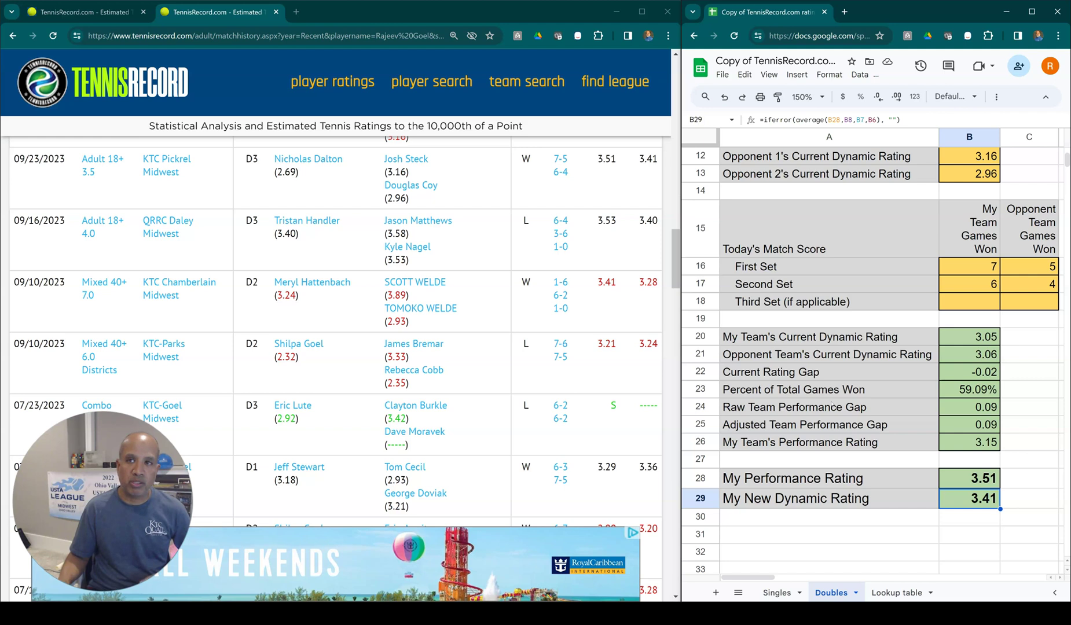
Go back up the calculated results to Percent of Total Games Won and examine its formula and label
key("Up")
key("Up")
key("Up")
key("Up")
key("Up")
key("Up")
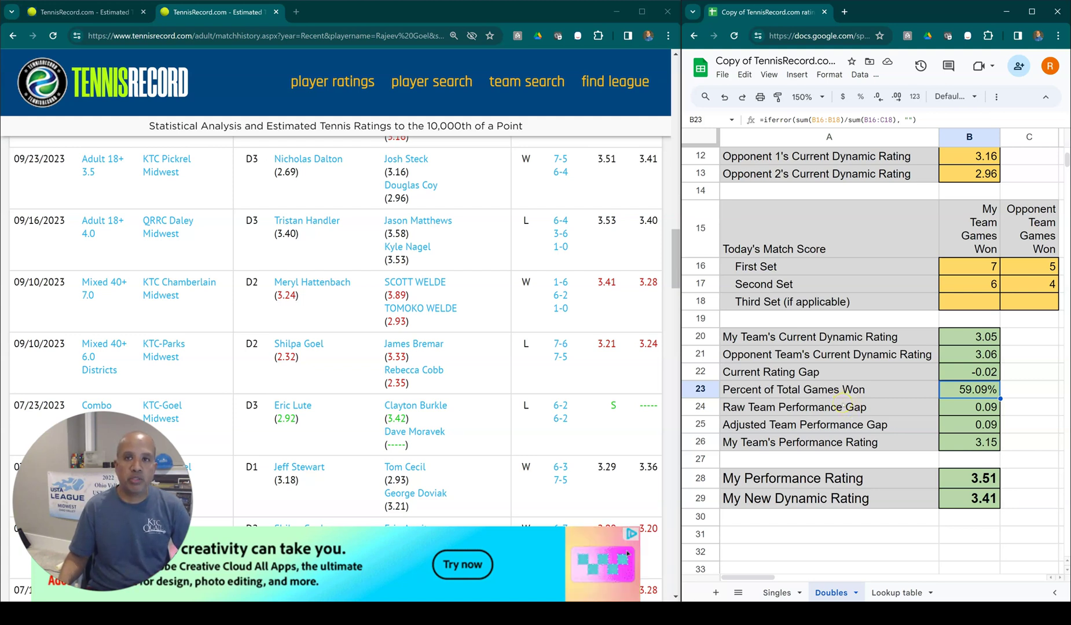
left_click(842, 405)
left_click(839, 389)
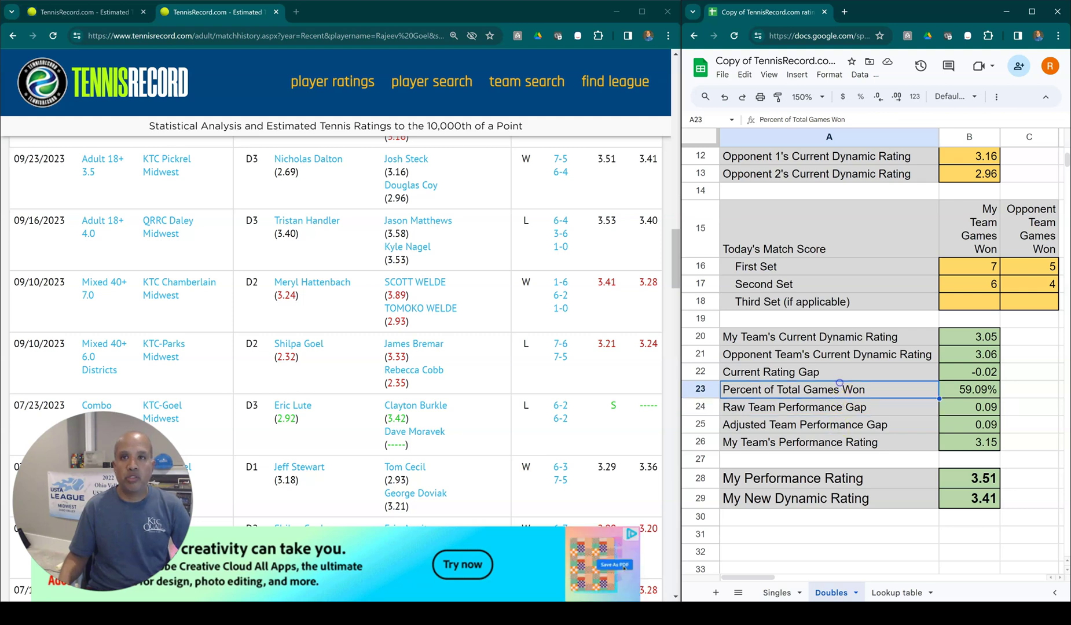